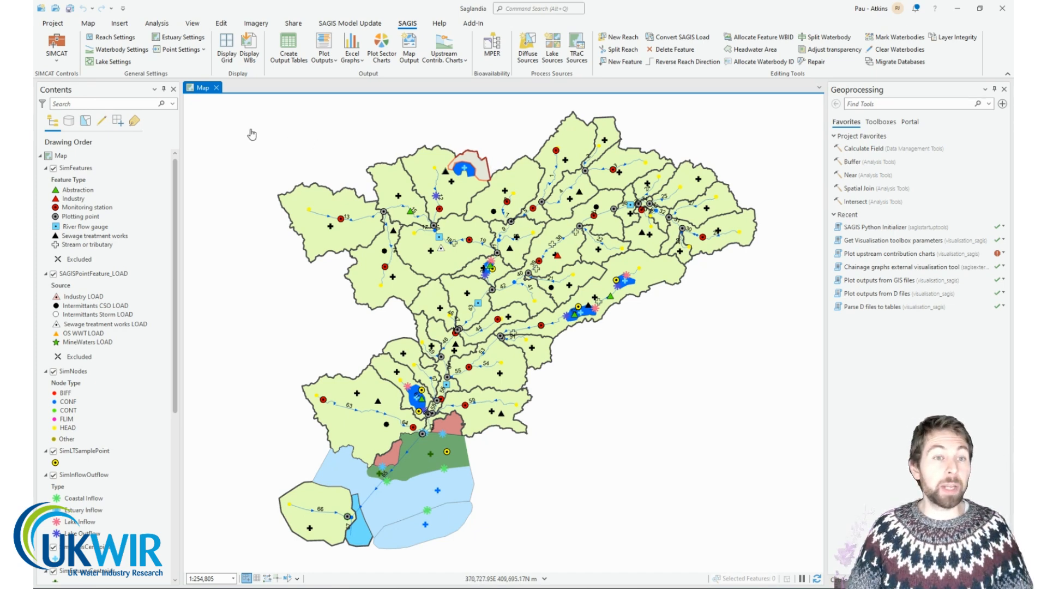
# Step: Open the SIMCAT general settings
pyautogui.click(56, 53)
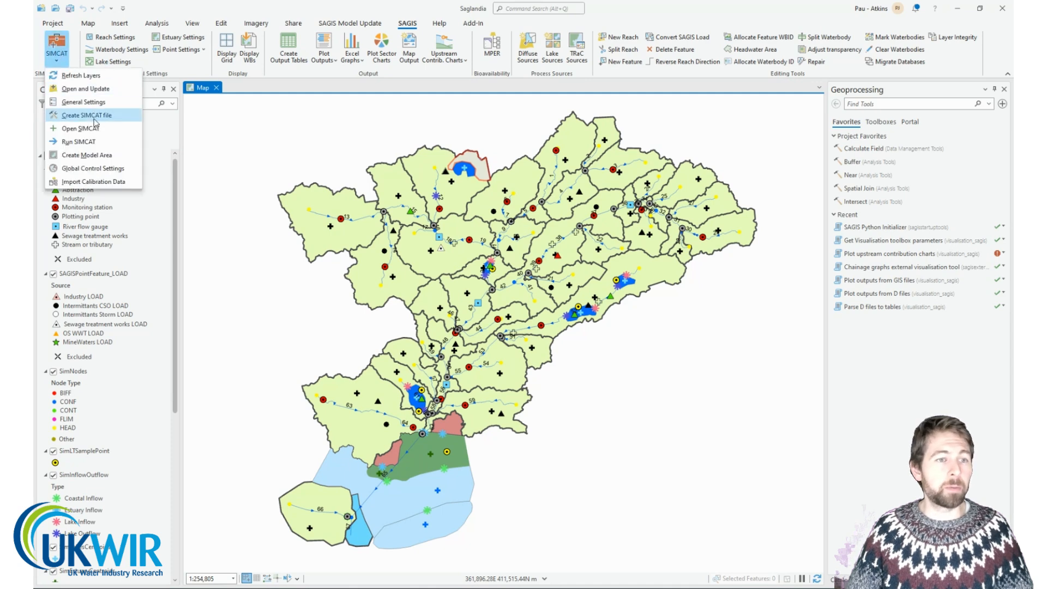
pyautogui.click(86, 102)
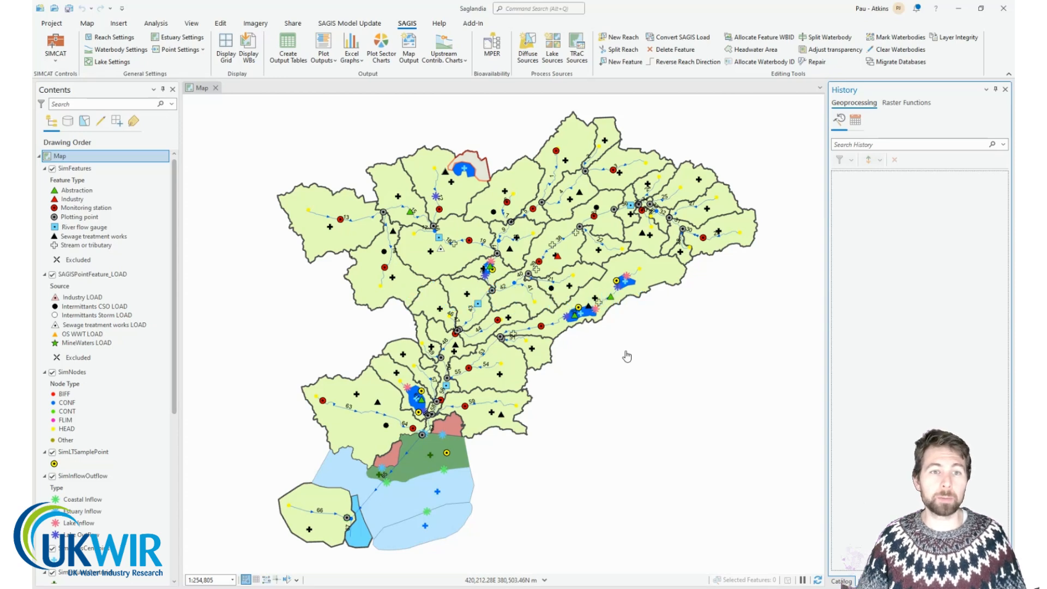
# Step: Plot the river outputs for Phosphate as a map, using all output locations, total partitioned output and no headwater exclusion
pyautogui.click(323, 61)
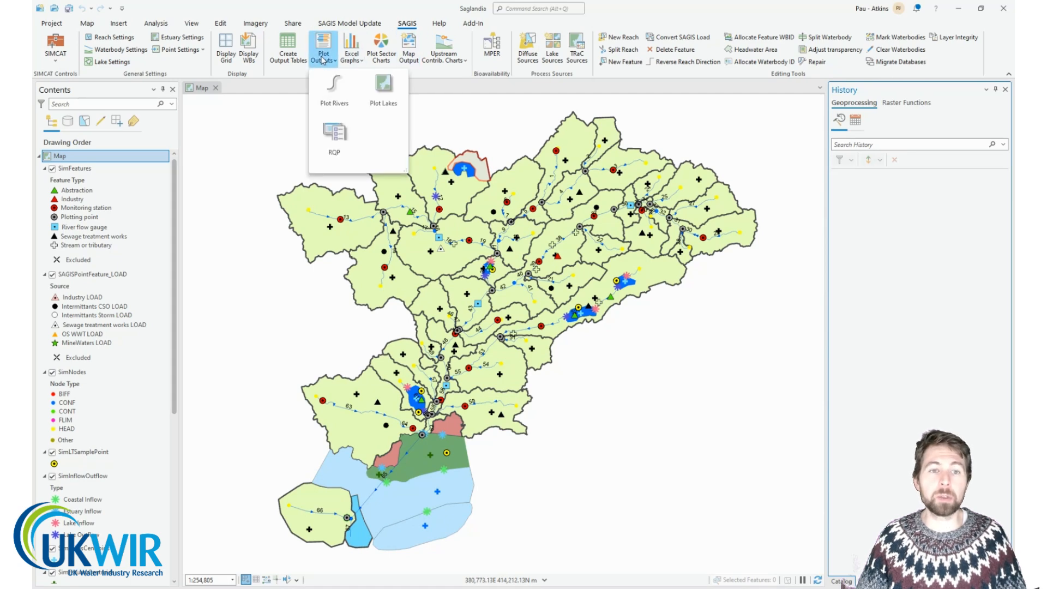
pyautogui.click(331, 97)
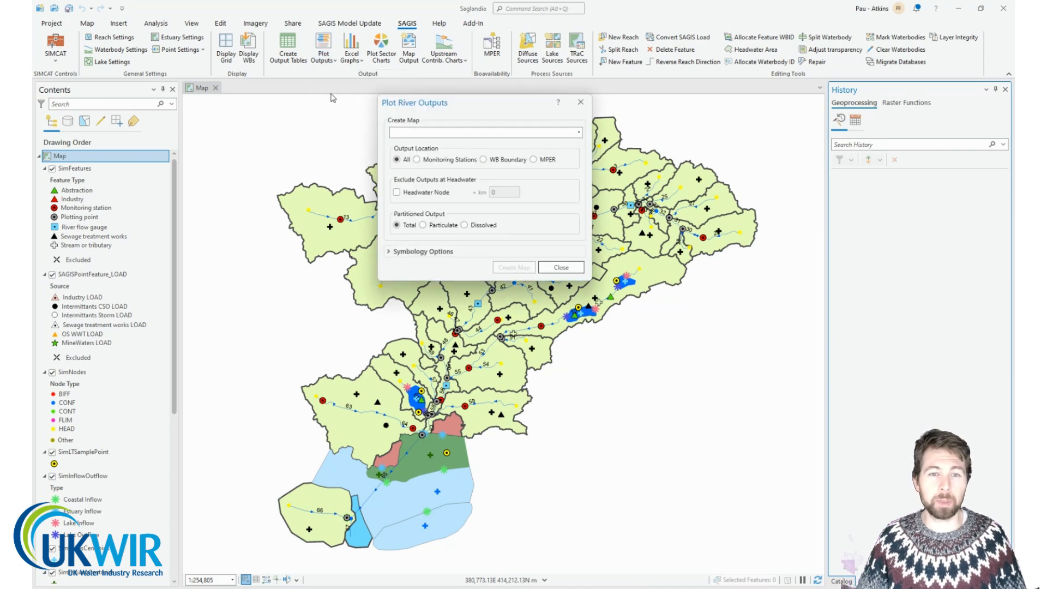
pyautogui.click(532, 138)
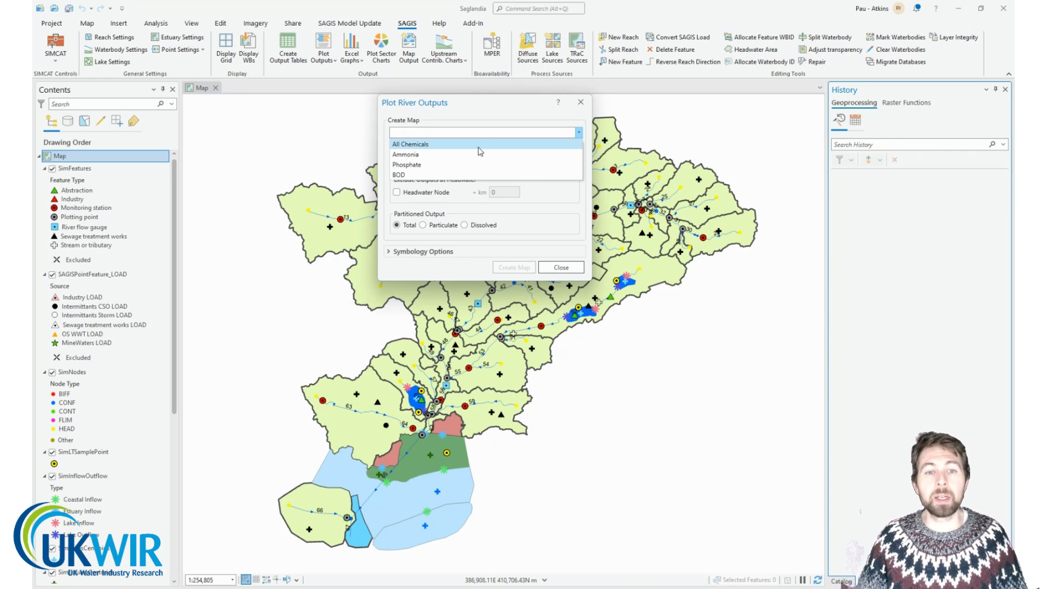
pyautogui.click(417, 166)
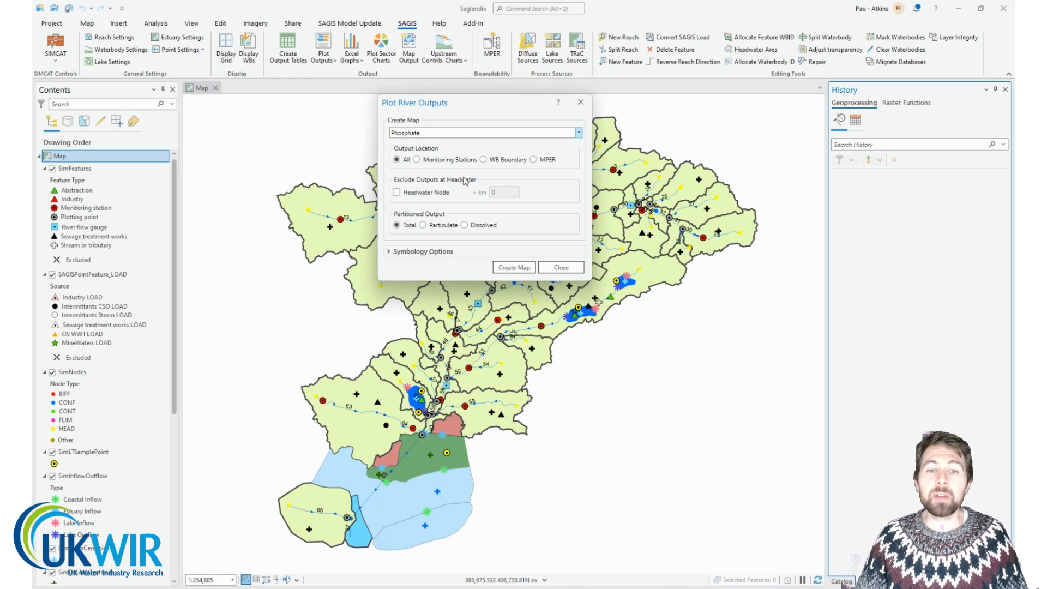
pyautogui.click(397, 192)
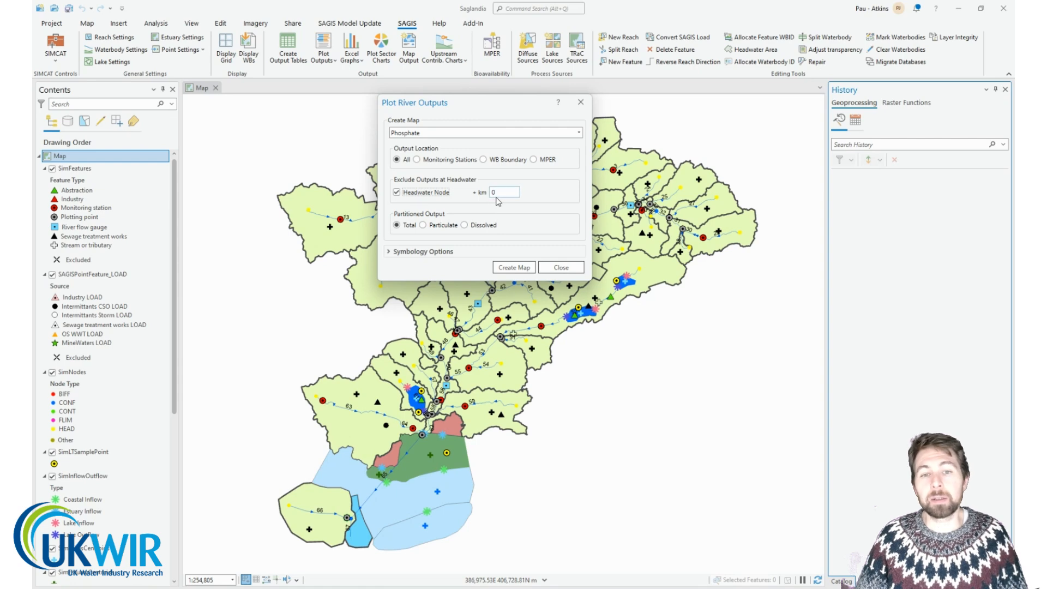
pyautogui.click(396, 192)
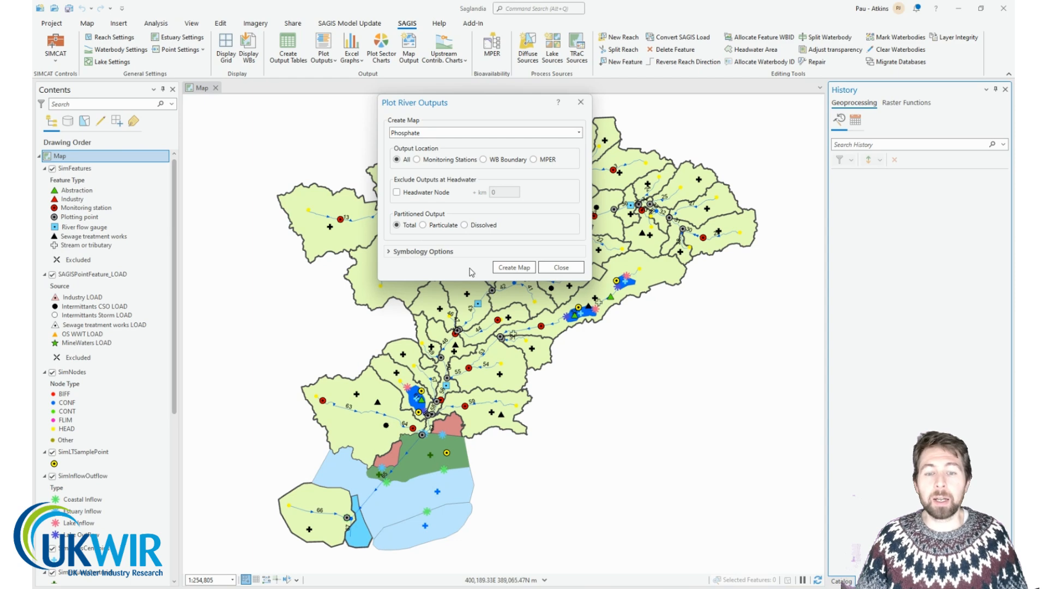
pyautogui.click(510, 268)
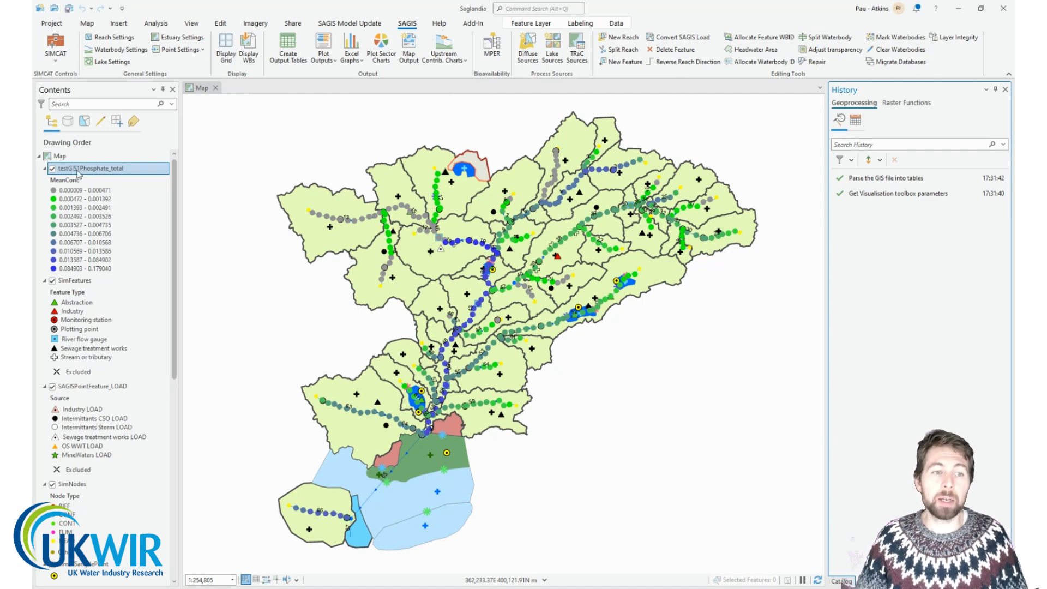
# Step: Open the attribute table of the testGIS1Phosphate_total layer and highlight its MeanConc field
pyautogui.rightClick(115, 175)
pyautogui.click(126, 178)
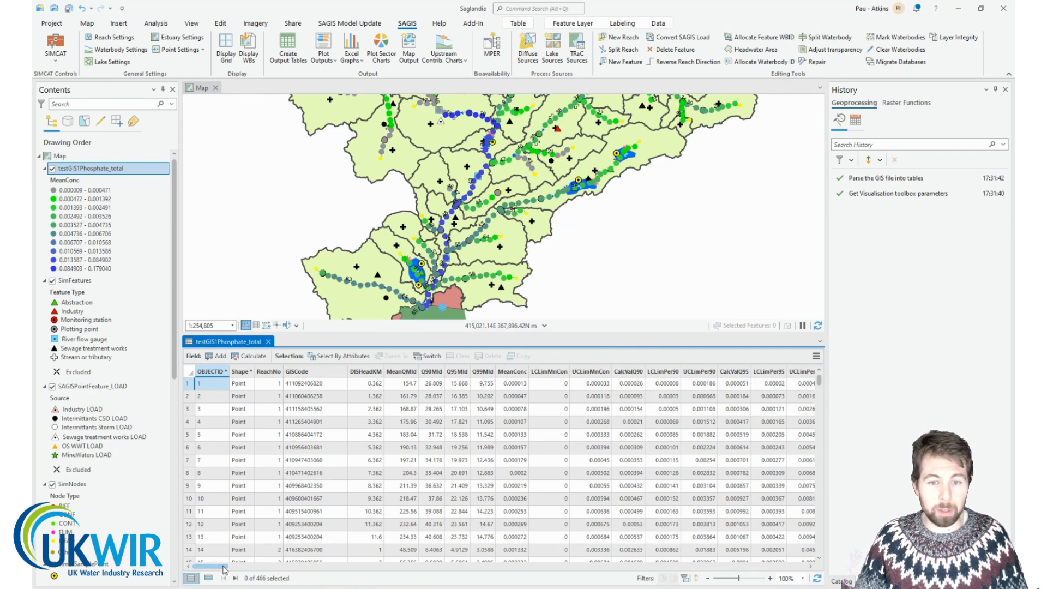
pyautogui.click(513, 373)
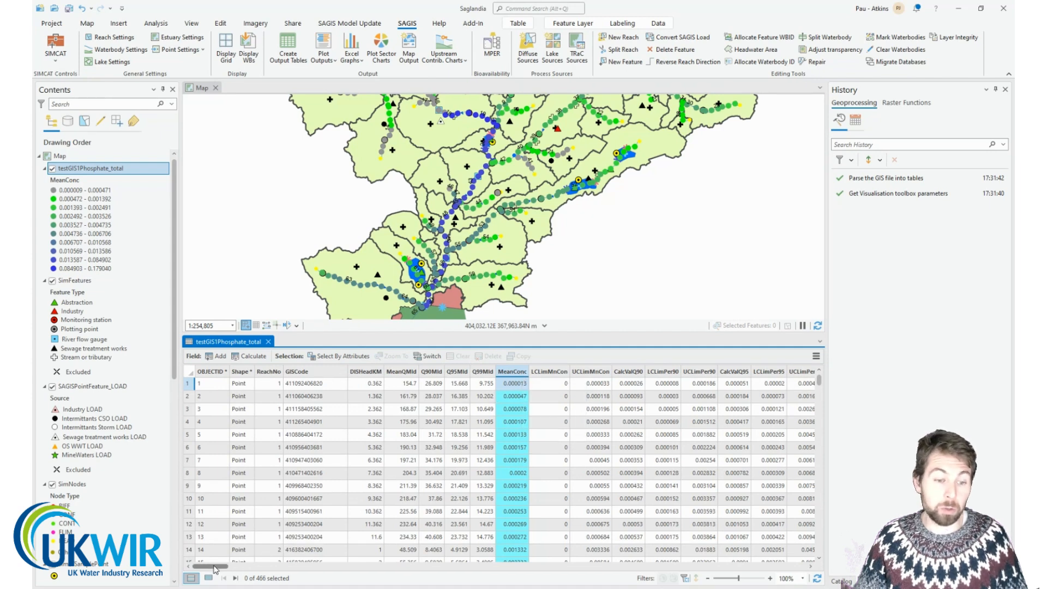
pyautogui.moveTo(215, 570)
pyautogui.mouseDown()
pyautogui.moveTo(327, 567)
pyautogui.moveTo(210, 567)
pyautogui.mouseUp()
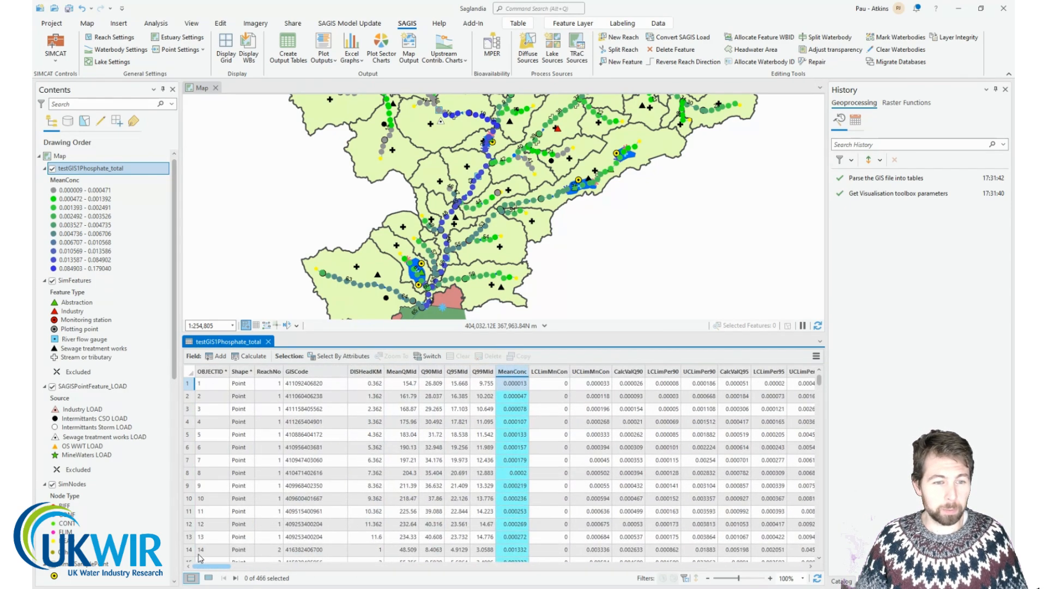
# Step: Examine the phosphate output points along the main river, from the upstream confluences down to the lake and estuary
pyautogui.scroll(5, 461, 192)
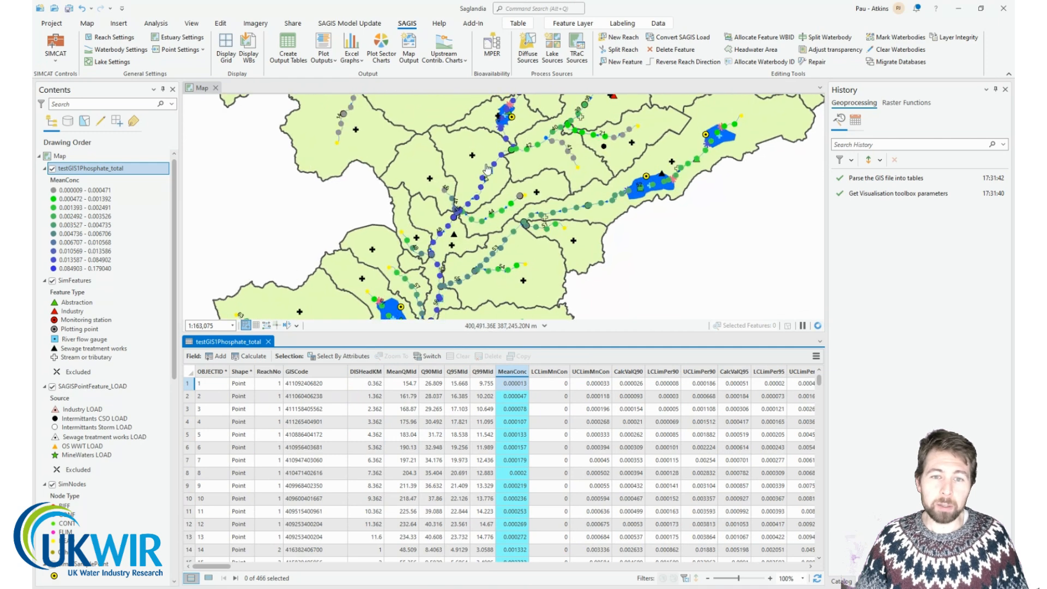
pyautogui.scroll(3, 494, 205)
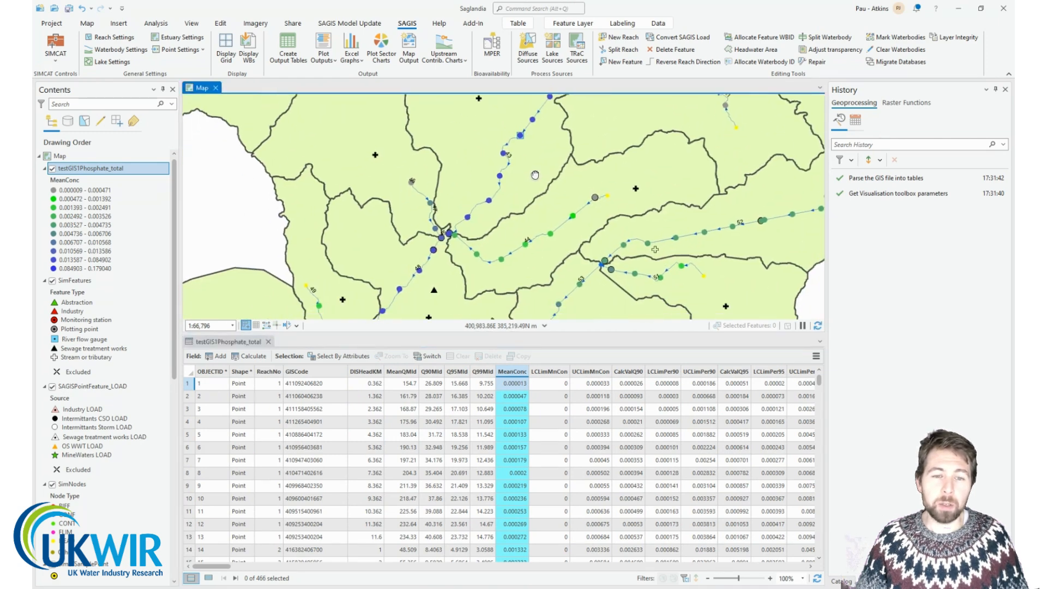
pyautogui.moveTo(512, 233); pyautogui.dragTo(553, 197)
pyautogui.moveTo(479, 264); pyautogui.dragTo(537, 177)
pyautogui.scroll(4, 500, 200)
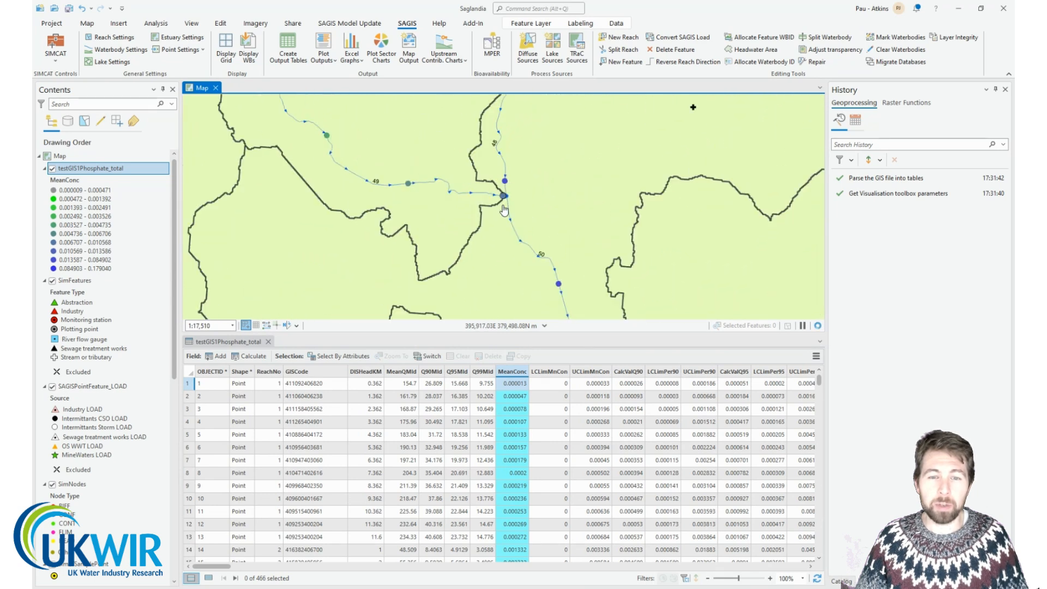
pyautogui.scroll(1, 508, 205)
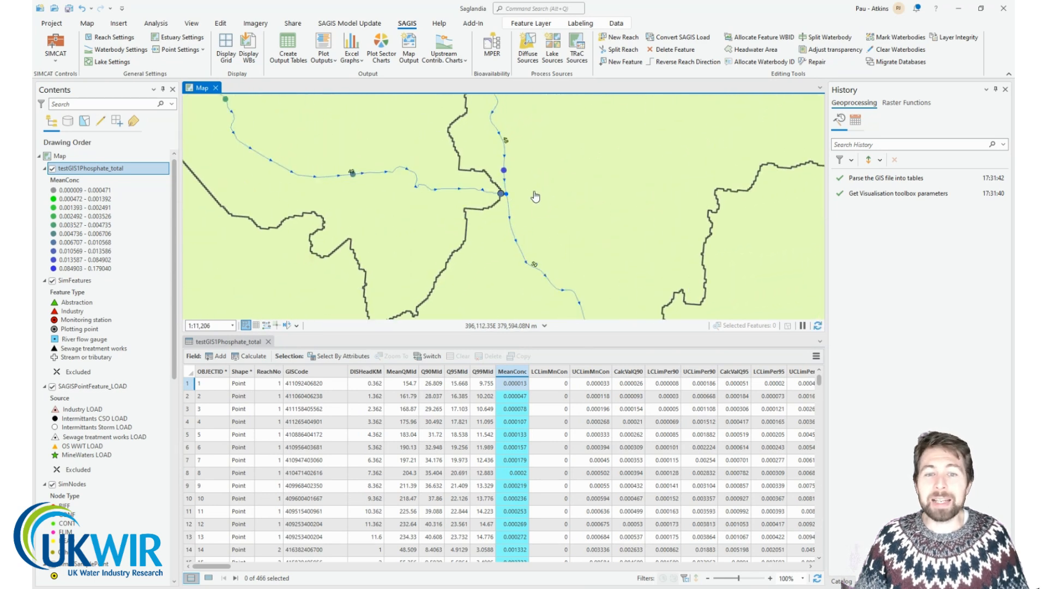
pyautogui.scroll(-2, 545, 228)
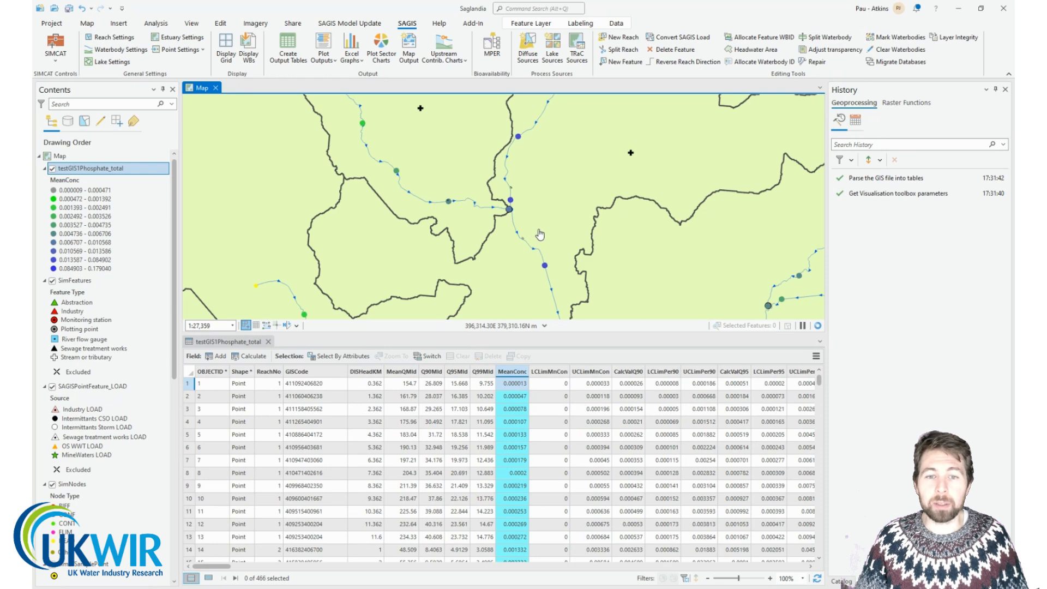
pyautogui.scroll(-1, 574, 230)
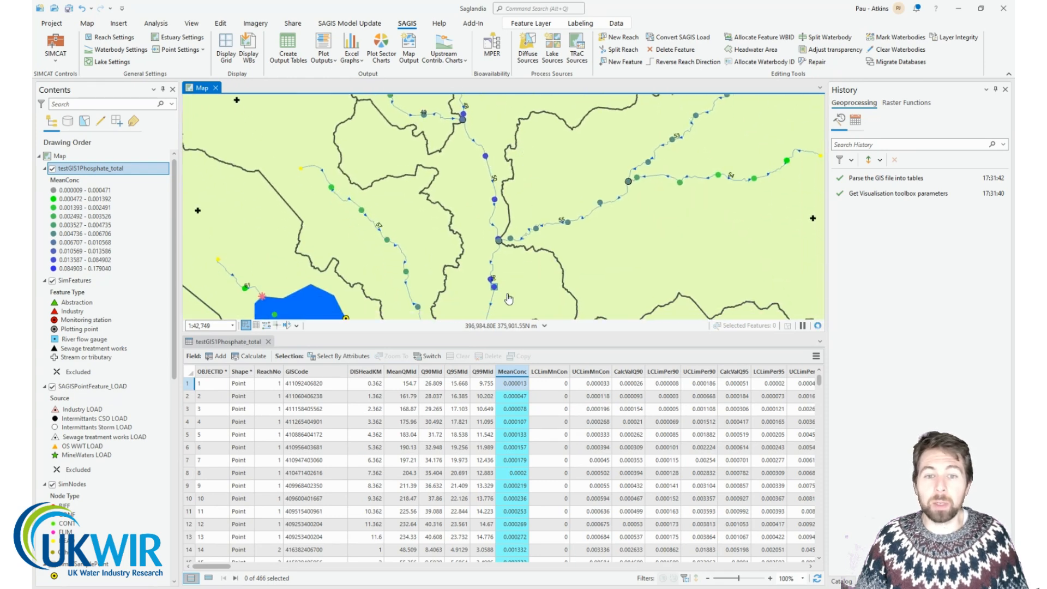
pyautogui.scroll(3, 508, 228)
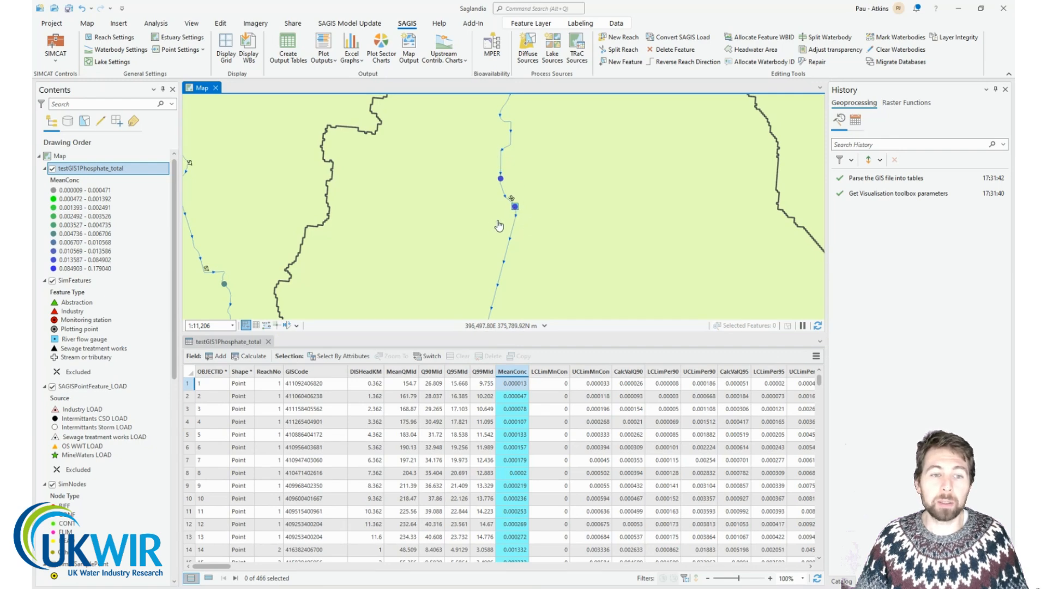
pyautogui.scroll(-2, 497, 221)
pyautogui.scroll(-2, 525, 237)
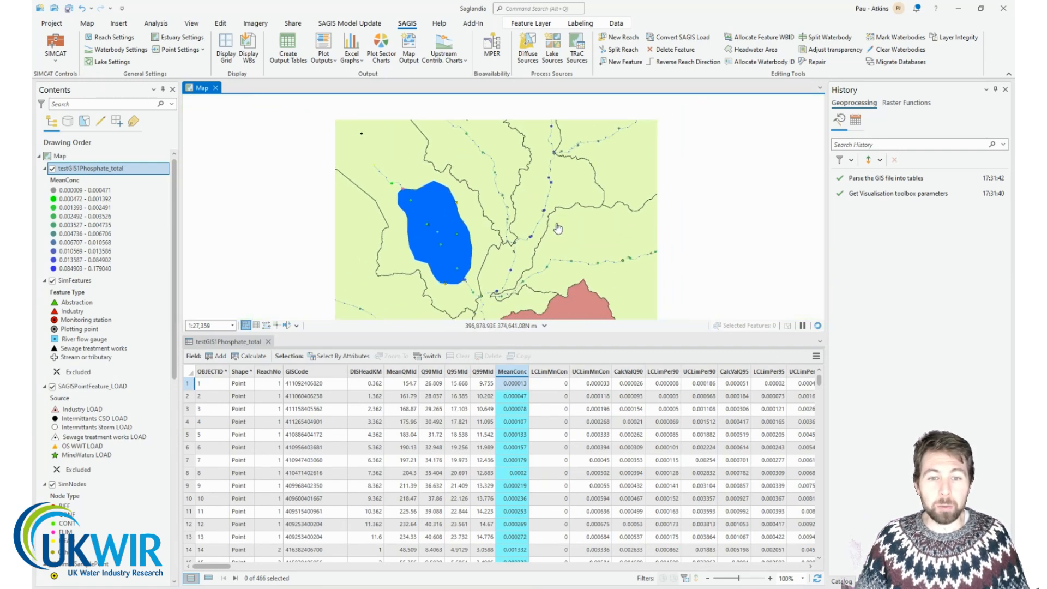
pyautogui.moveTo(552, 250); pyautogui.dragTo(562, 183)
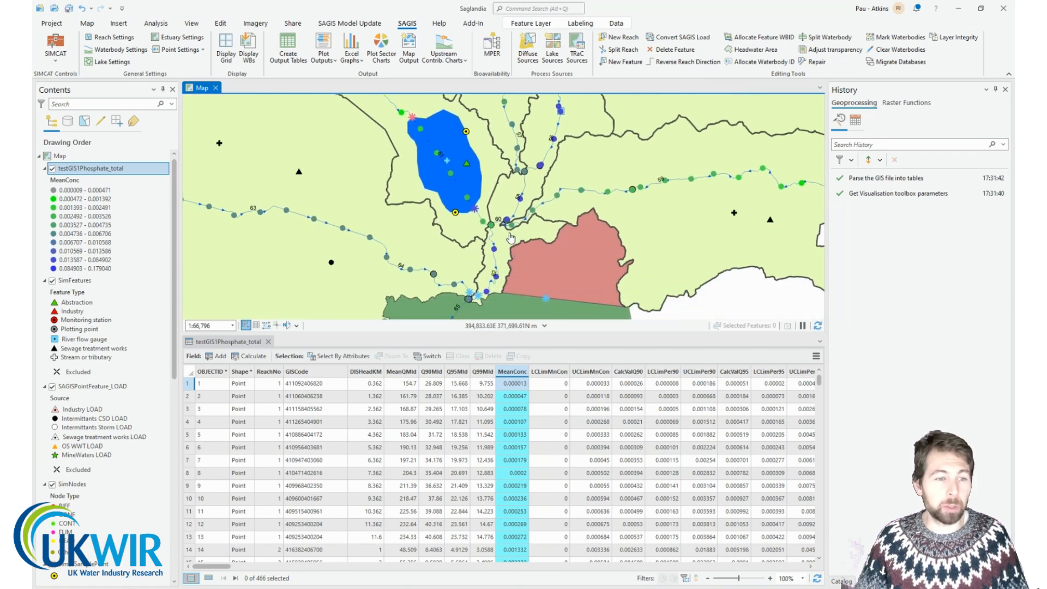
# Step: Highlight the Plotting point feature type in the SimFeatures legend, review the whole catchment and close the phosphate attribute table
pyautogui.click(88, 331)
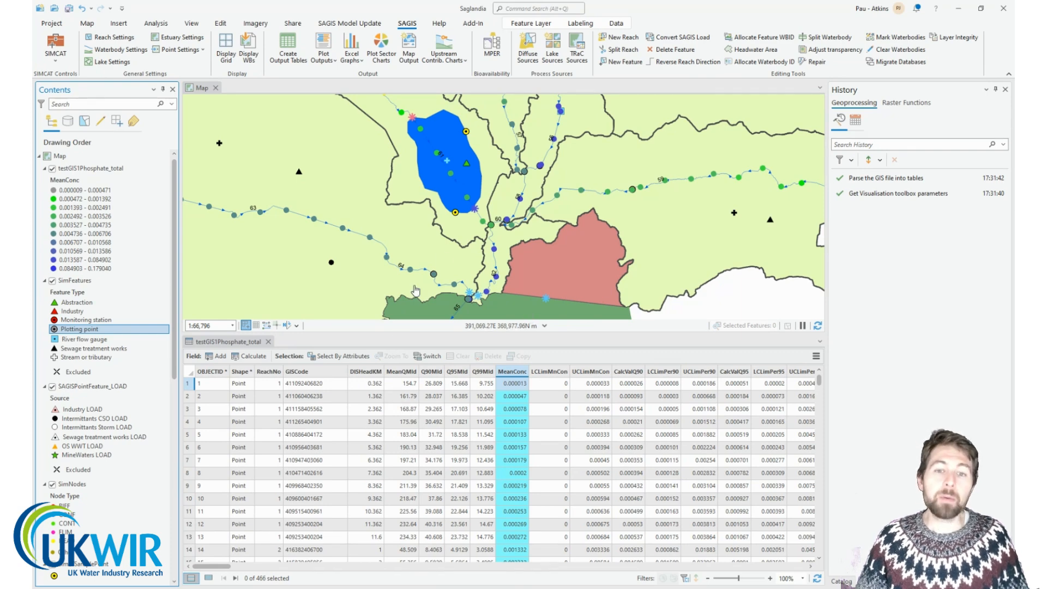
pyautogui.scroll(-3, 510, 201)
pyautogui.moveTo(586, 164); pyautogui.dragTo(532, 251)
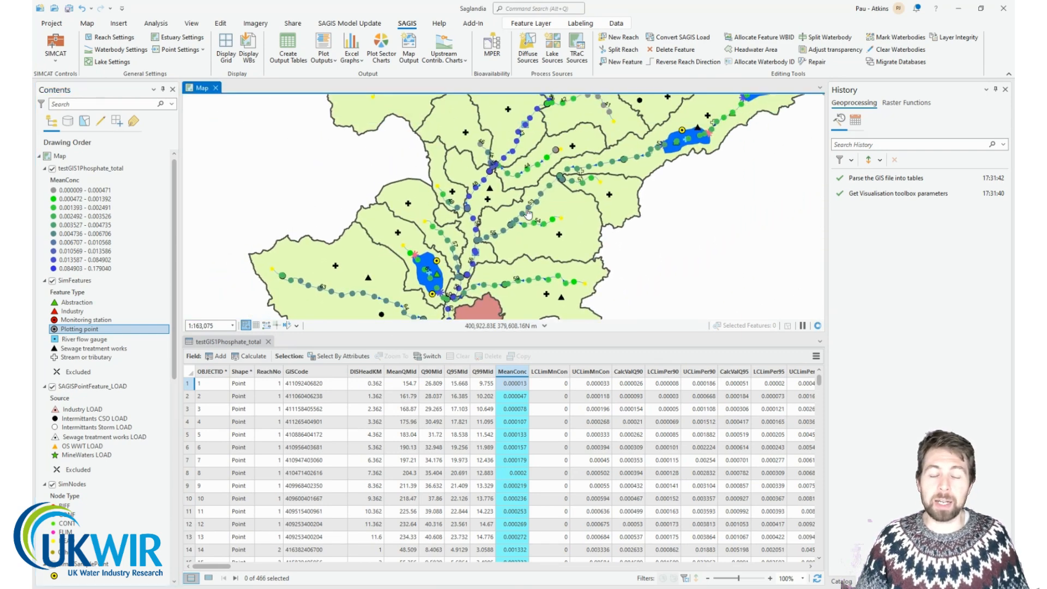
pyautogui.scroll(-2, 528, 212)
pyautogui.moveTo(547, 208); pyautogui.dragTo(490, 283)
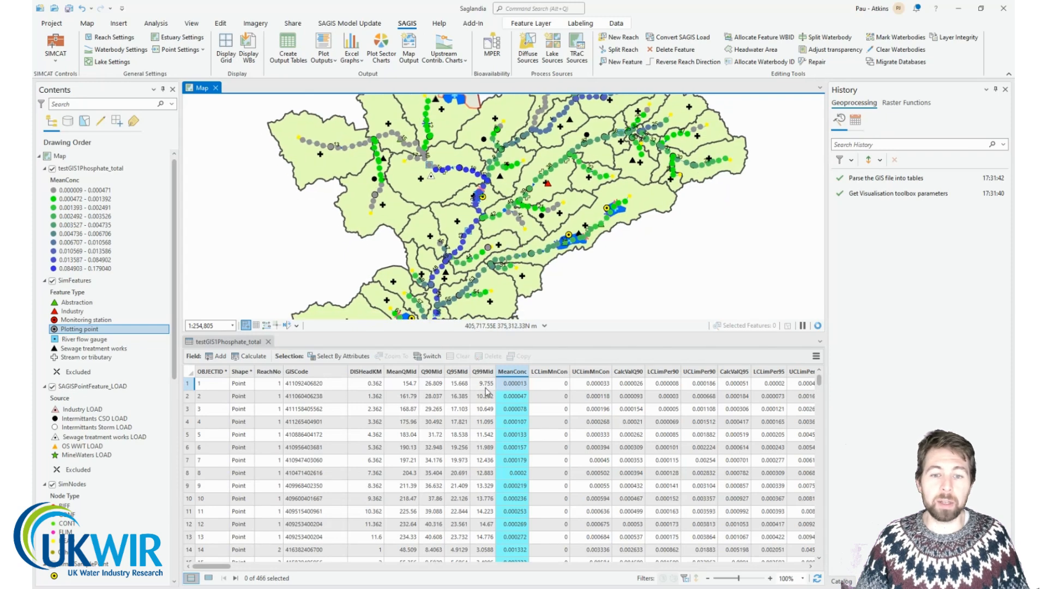
pyautogui.click(268, 342)
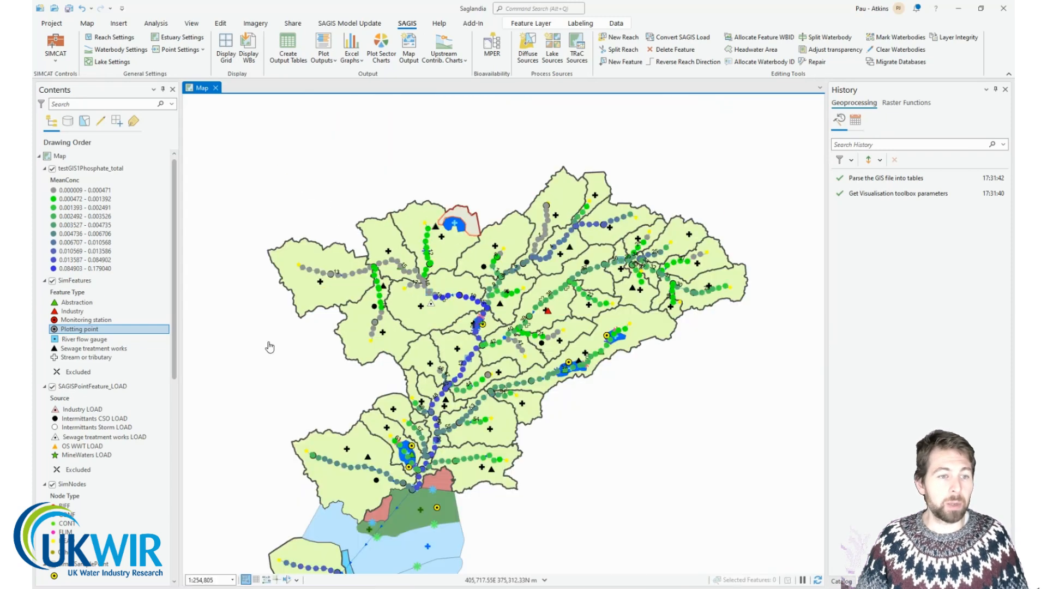
# Step: Change the river output symbology of testGIS1Phosphate_total to River Flow values, with simulated data and the mean statistic
pyautogui.click(326, 61)
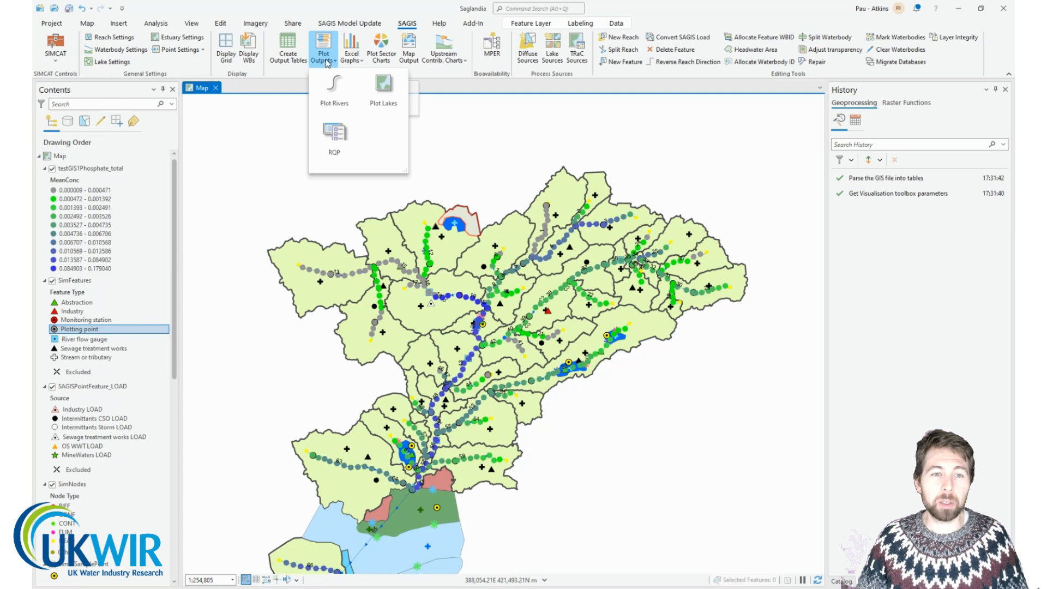
pyautogui.click(334, 87)
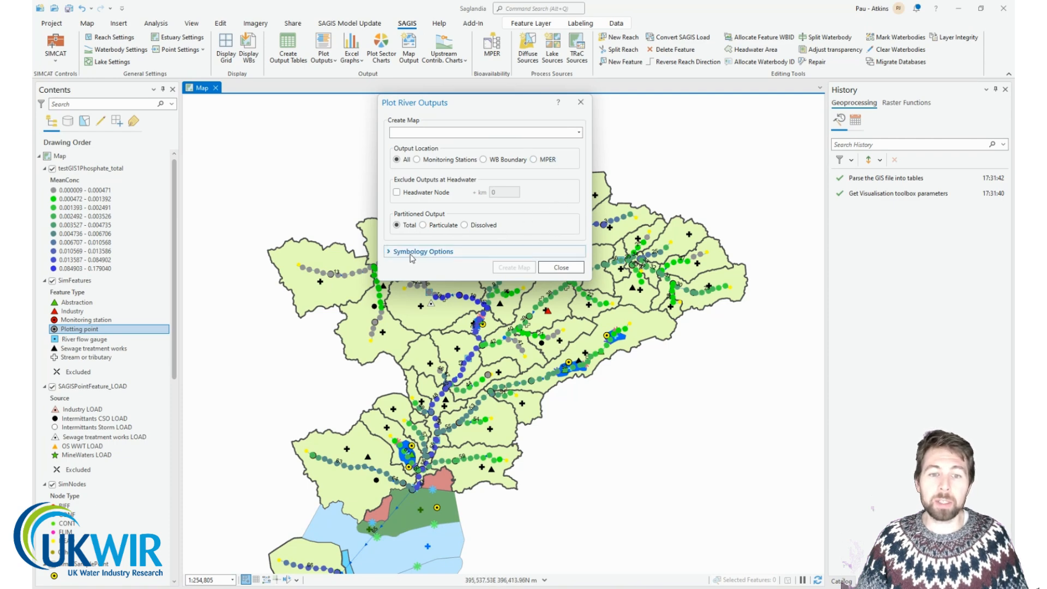
pyautogui.click(445, 252)
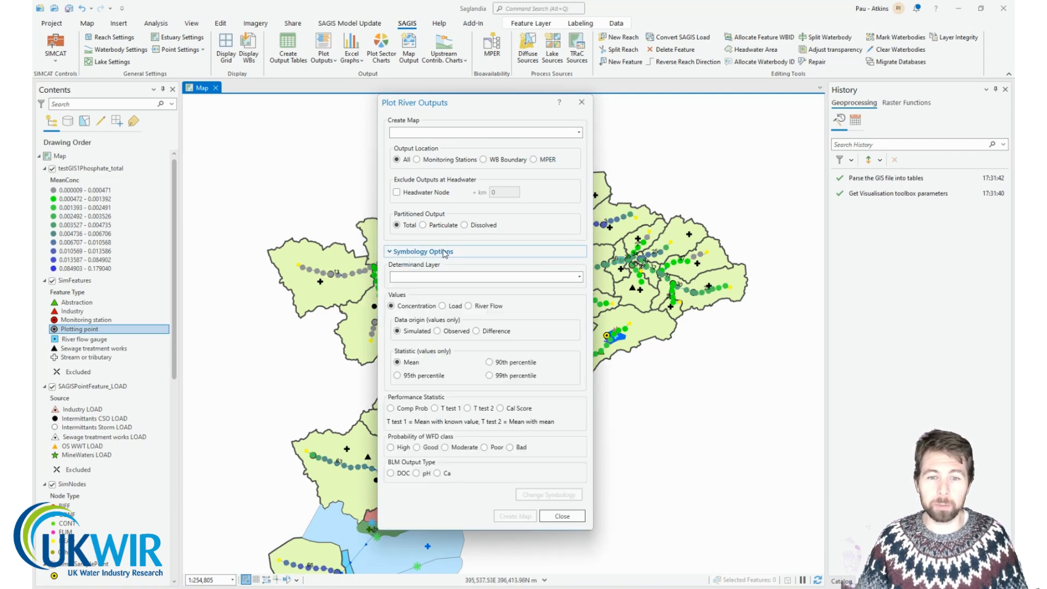
pyautogui.click(457, 281)
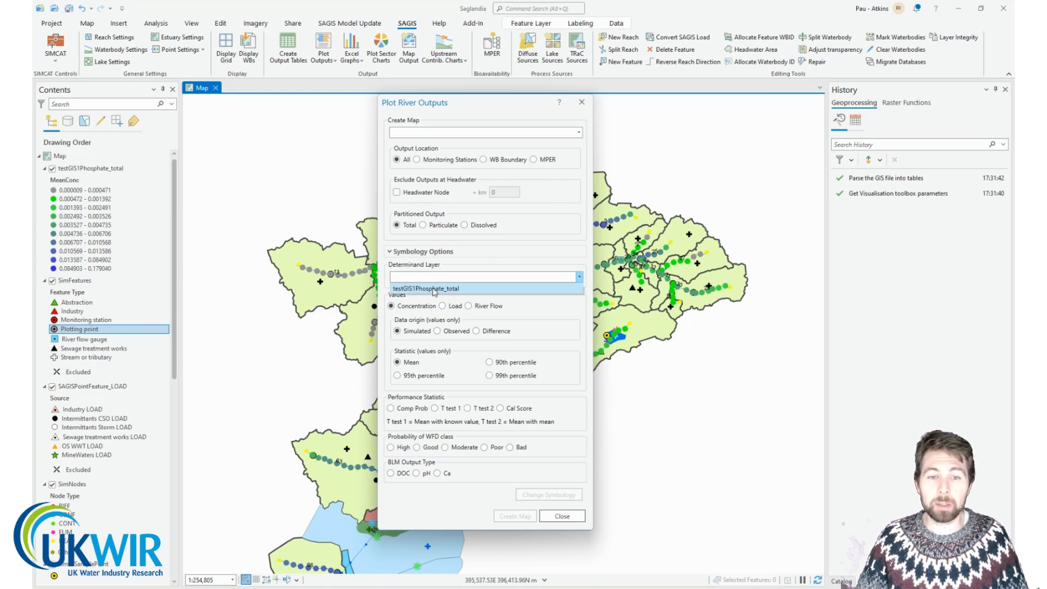
pyautogui.click(434, 289)
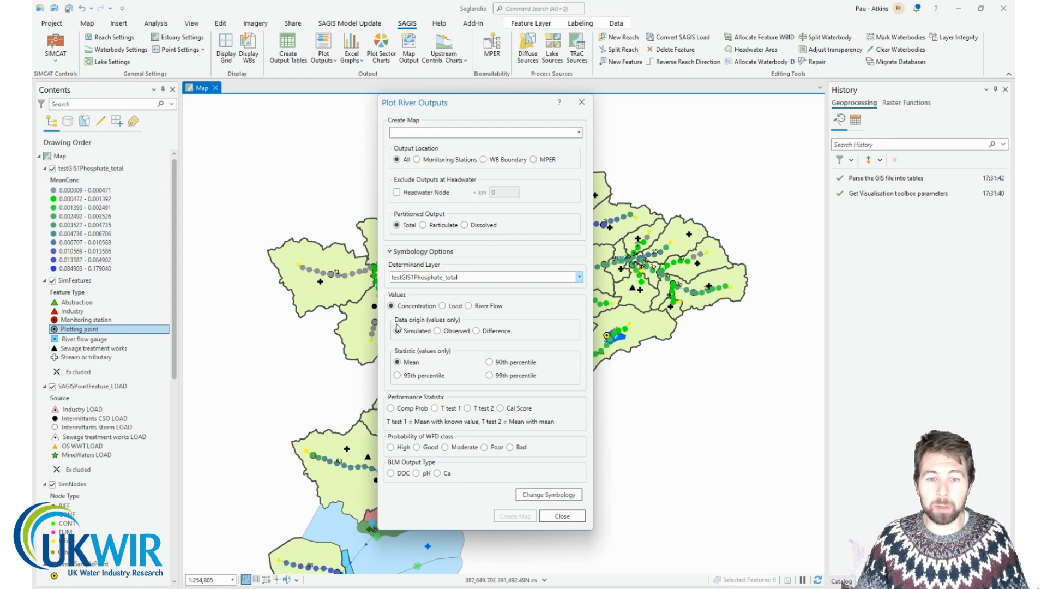
pyautogui.click(469, 307)
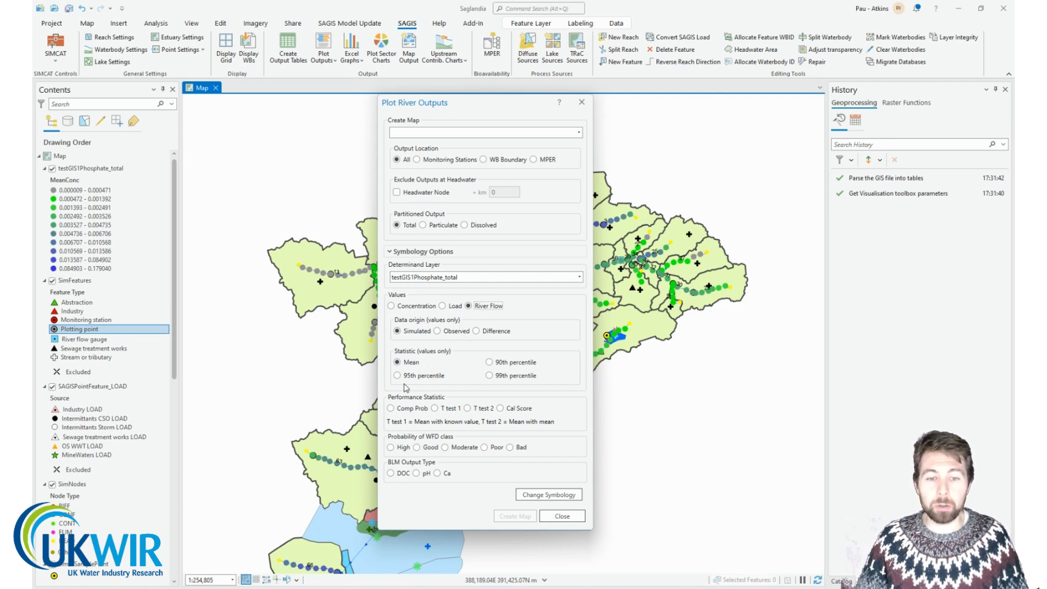
pyautogui.click(545, 496)
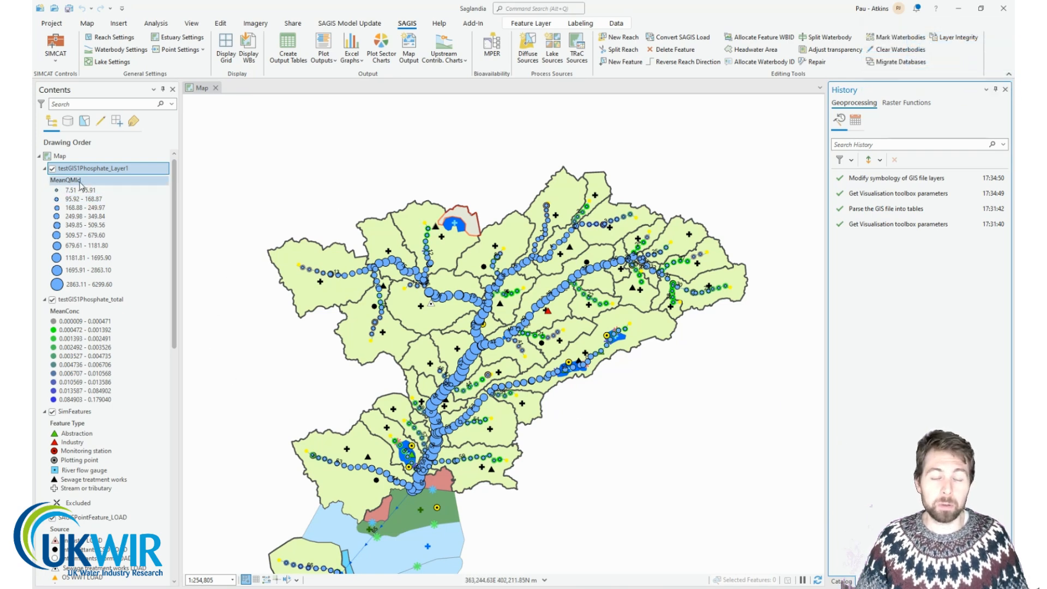
pyautogui.moveTo(568, 433); pyautogui.dragTo(574, 382)
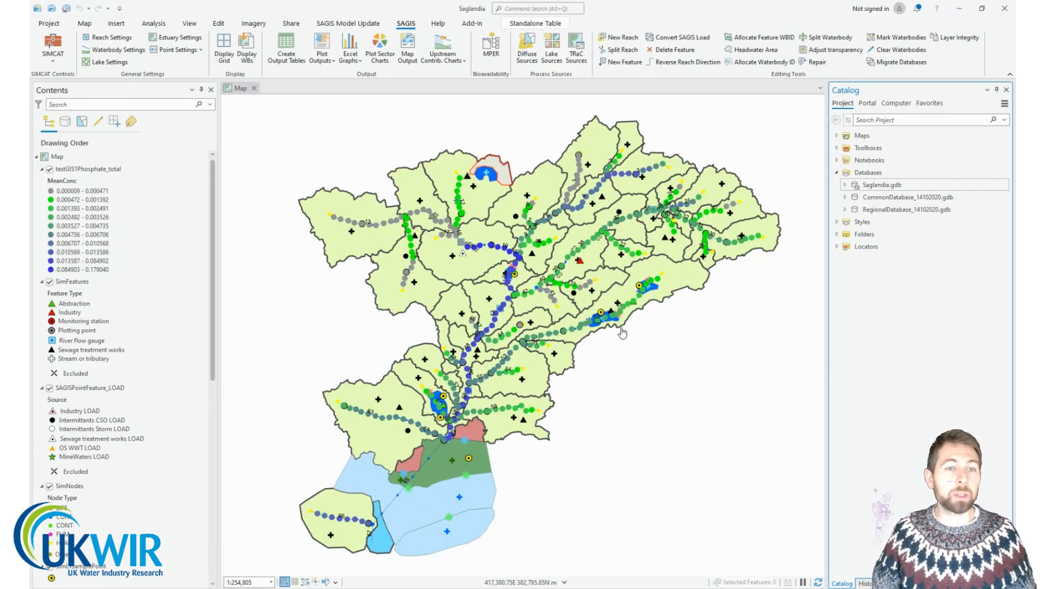
# Step: Start creating output tables with the STW, Outputs and Inputs creation options enabled and the Total fraction
pyautogui.click(295, 43)
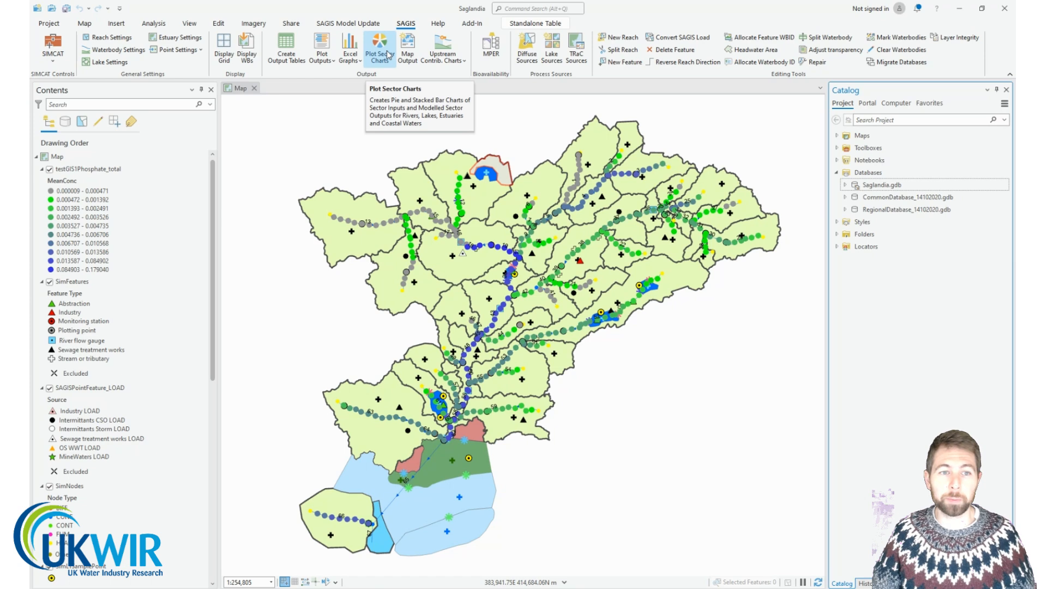
pyautogui.click(285, 56)
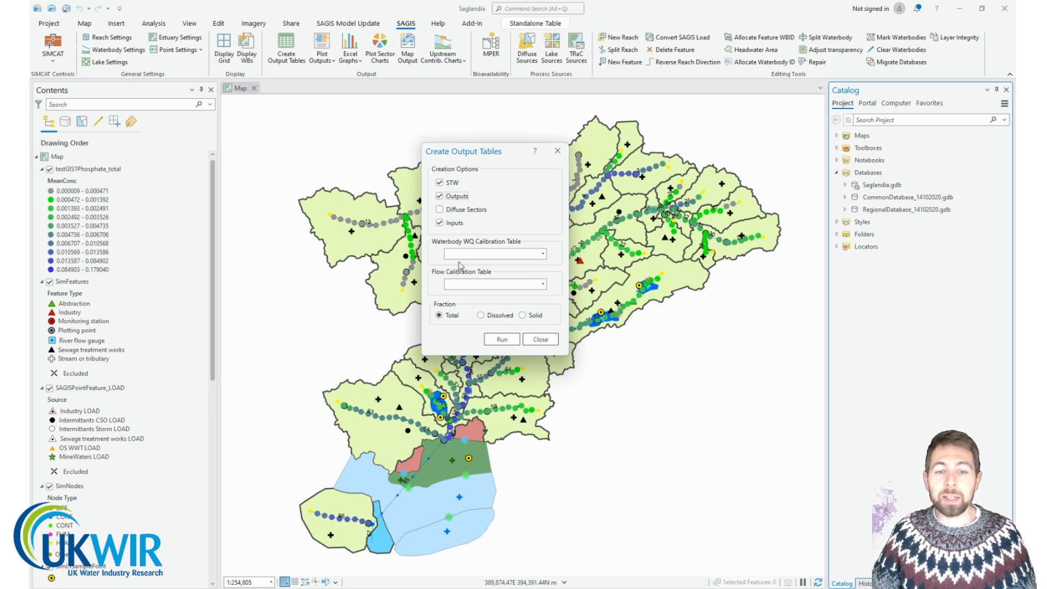
pyautogui.click(452, 226)
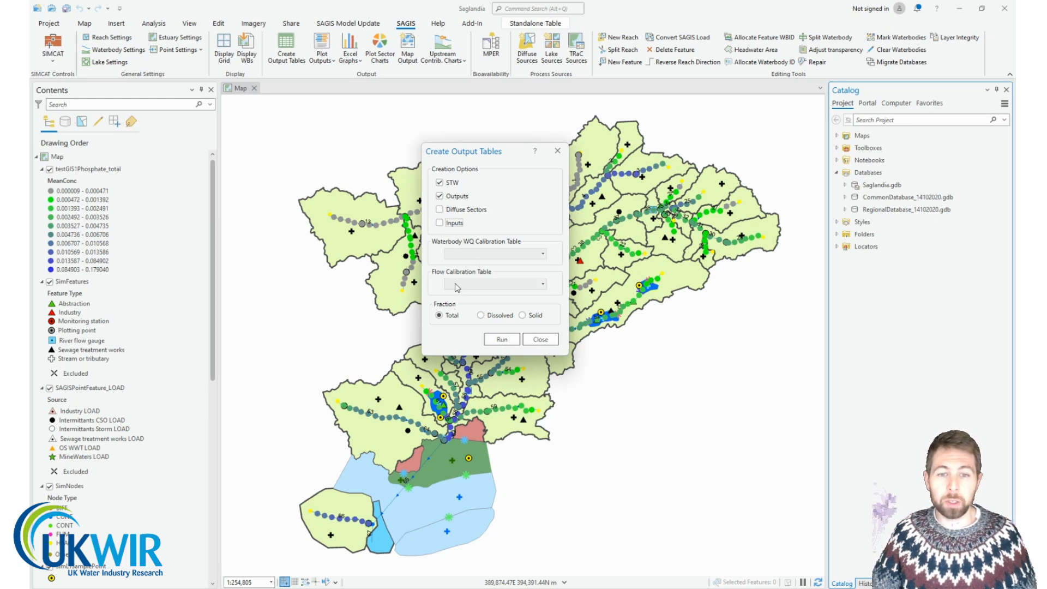
pyautogui.click(453, 228)
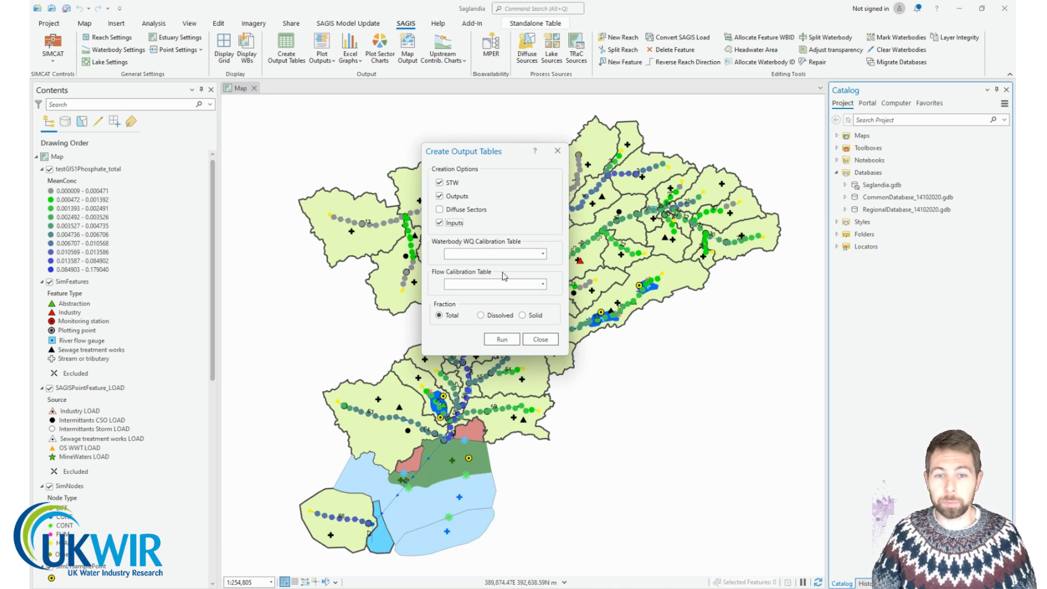
# Step: Try FlowCalibrationTable_Final and WQCalibrationTable_Final_WB as the output tables' flow and waterbody WQ calibration tables, and close the dialog without running
pyautogui.click(542, 286)
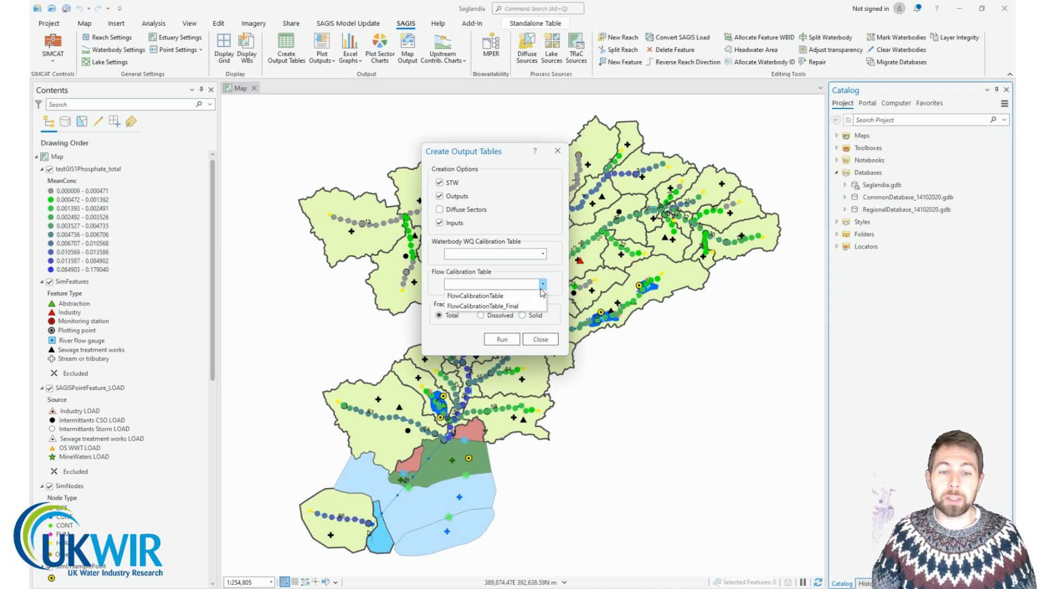
pyautogui.click(508, 306)
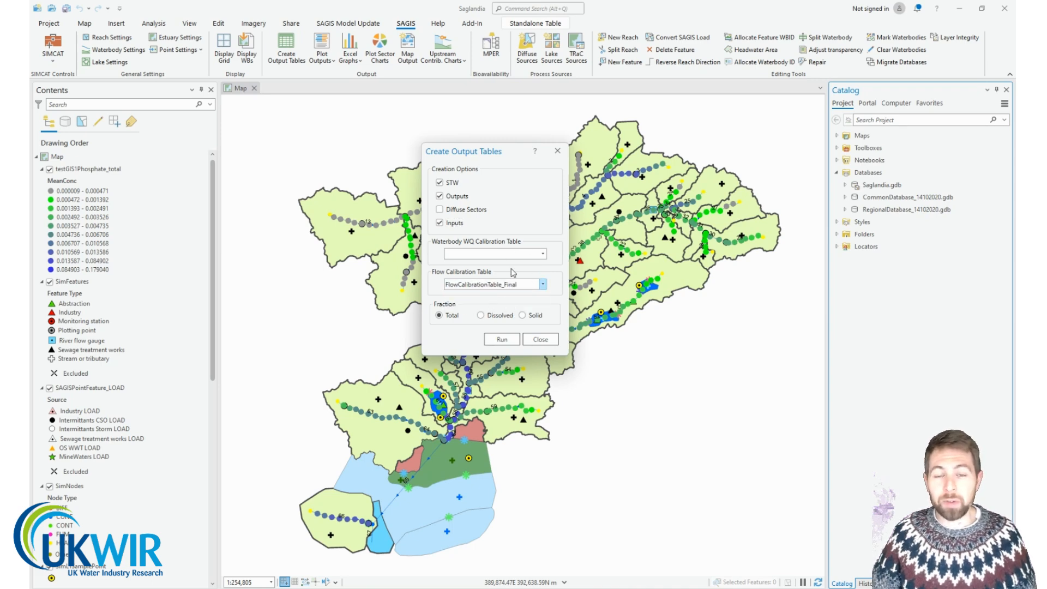
pyautogui.click(542, 253)
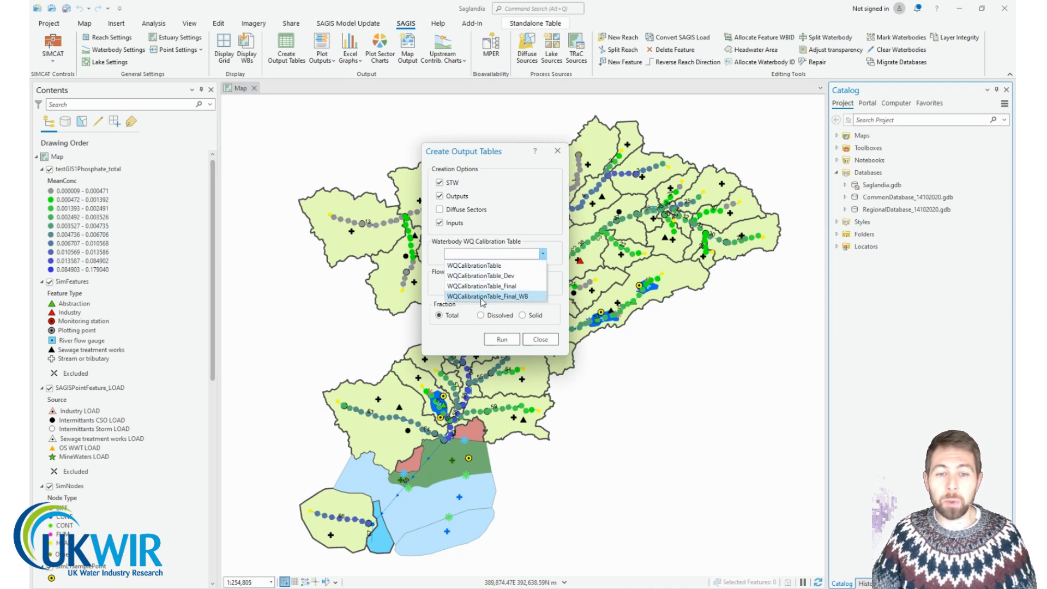
pyautogui.click(512, 295)
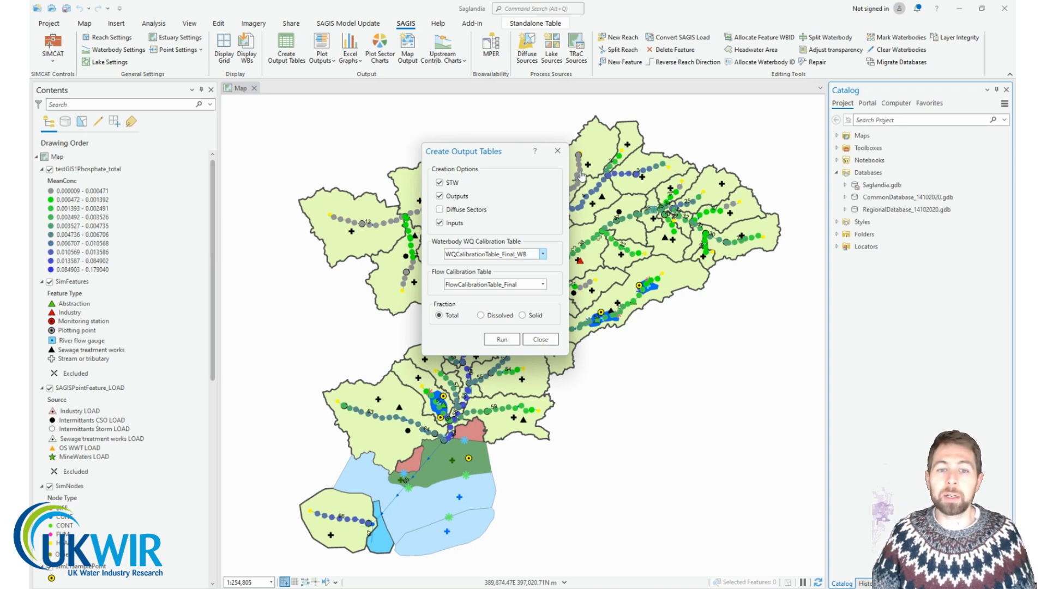
pyautogui.click(557, 151)
# Step: Open the Create SIMCAT File settings and enable Create Waterbody Calibration Tables in the DAT file options
pyautogui.click(53, 48)
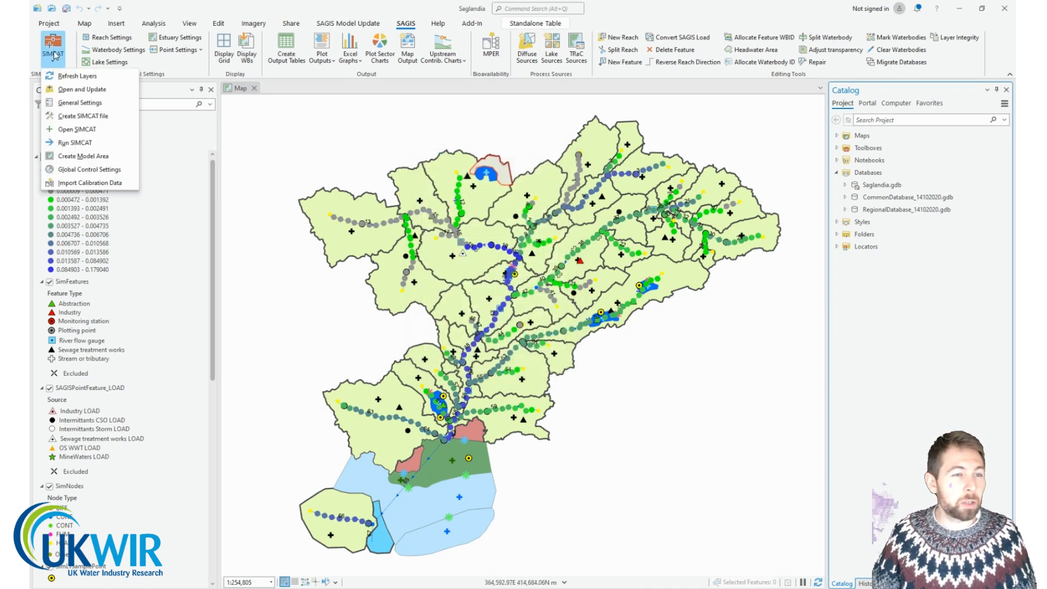
pyautogui.click(78, 119)
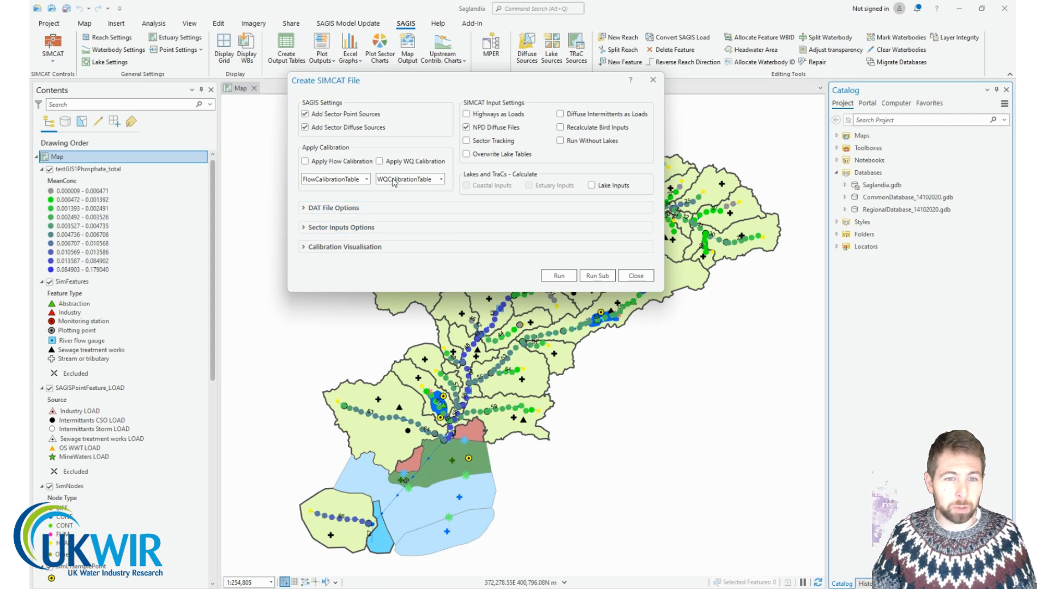
pyautogui.click(339, 208)
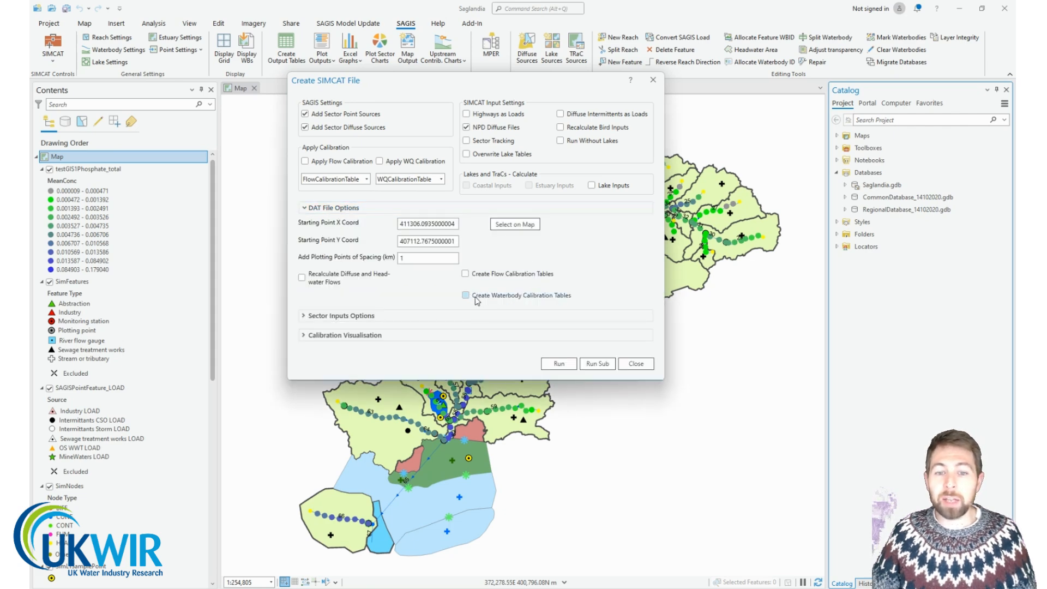
pyautogui.click(522, 297)
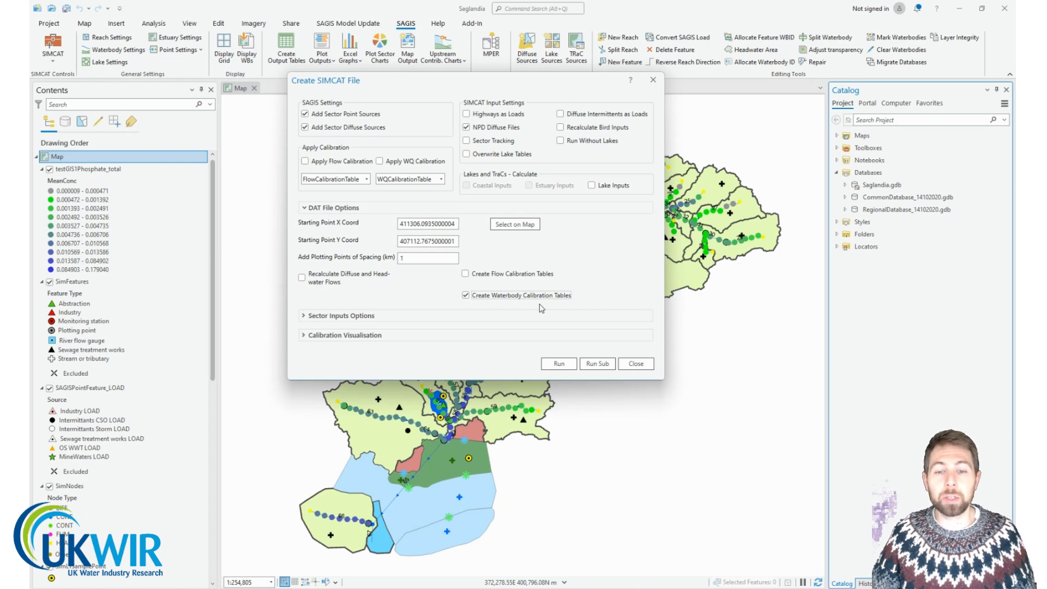
# Step: Enable Apply WQ Calibration, check the available WQ calibration tables, and close the Create SIMCAT File dialog without running
pyautogui.click(398, 161)
pyautogui.click(439, 180)
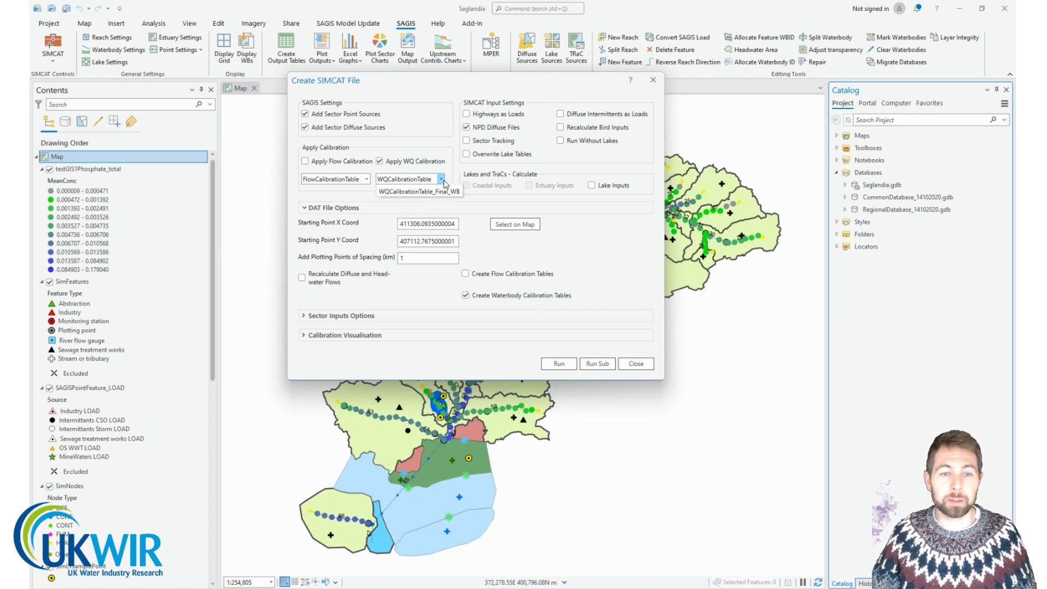
pyautogui.click(431, 202)
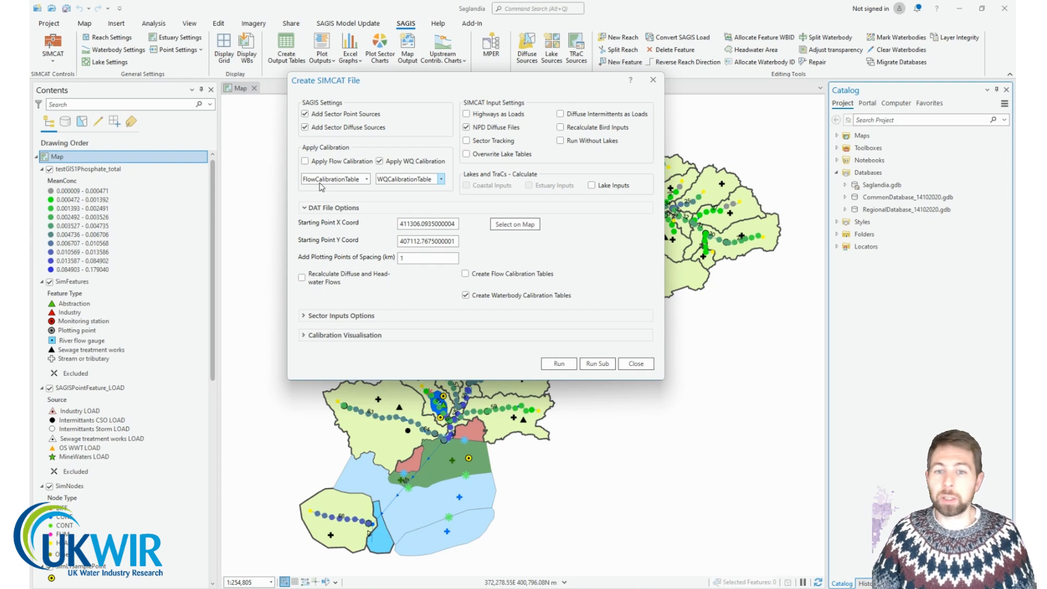
pyautogui.click(652, 80)
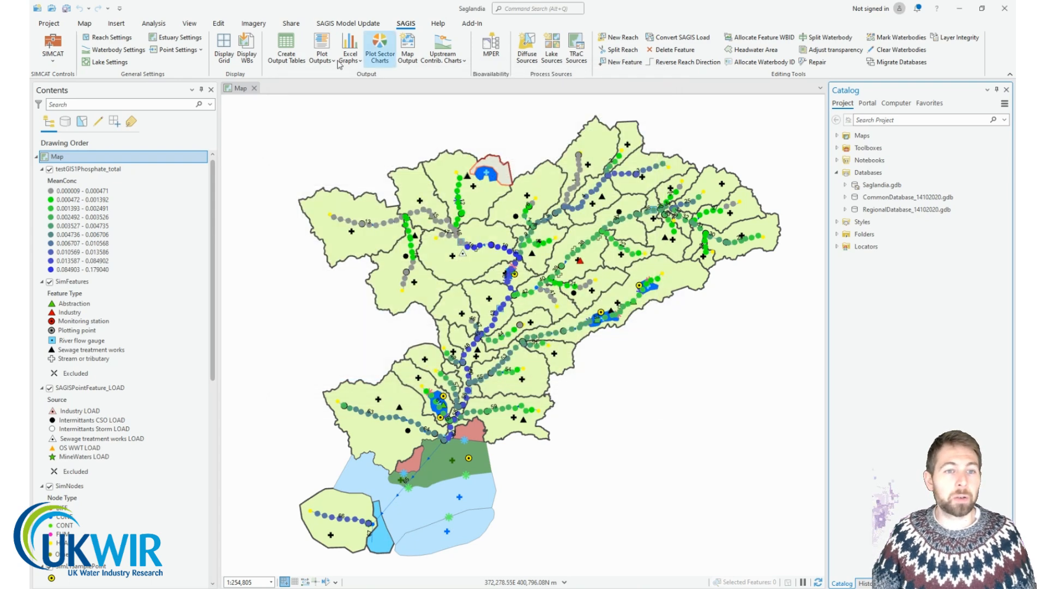
# Step: Try output table creation with only Inputs enabled and WQCalibrationTable_Final_WB as the waterbody WQ calibration table, and close the dialog without running
pyautogui.click(280, 57)
pyautogui.click(445, 223)
pyautogui.click(501, 283)
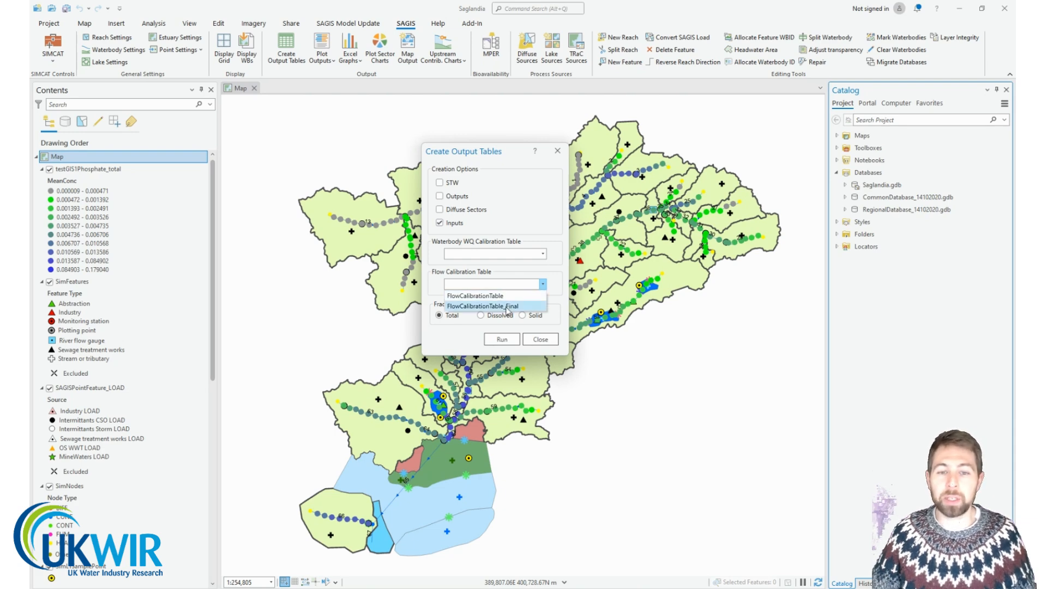
pyautogui.click(542, 253)
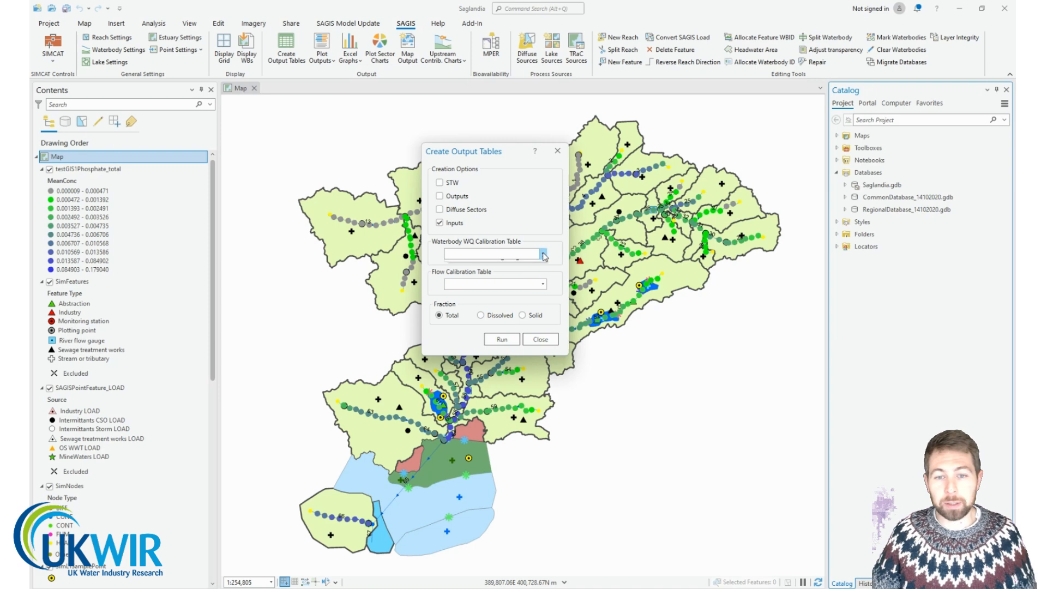
pyautogui.click(543, 254)
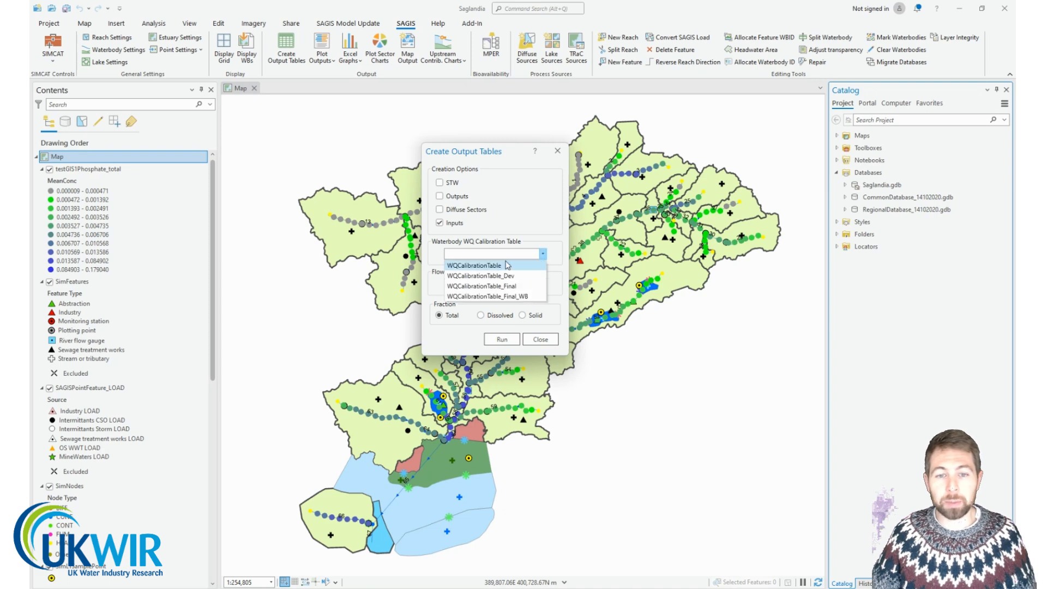
pyautogui.click(527, 302)
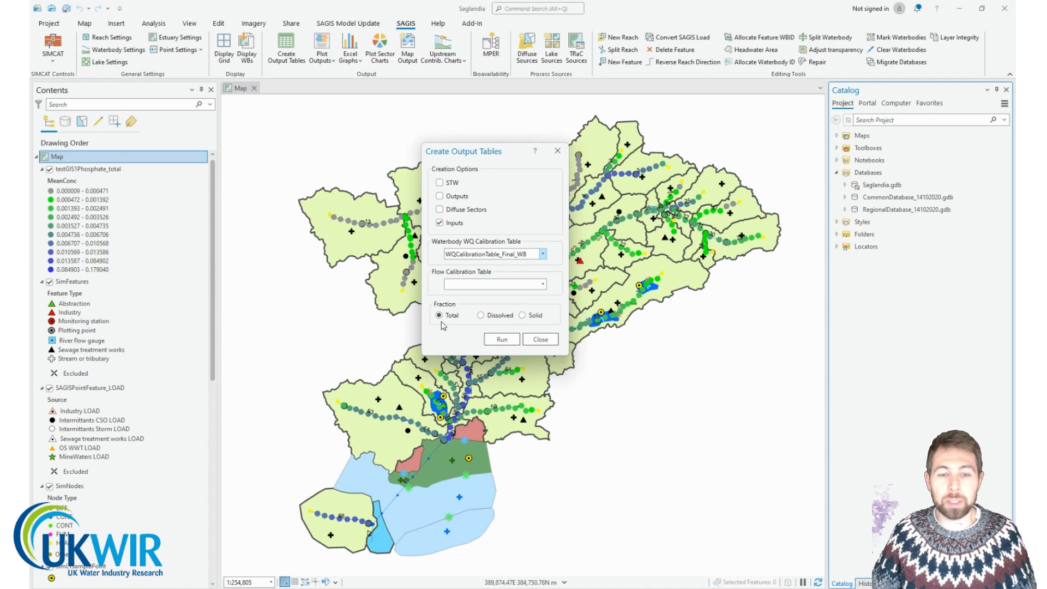
pyautogui.click(544, 254)
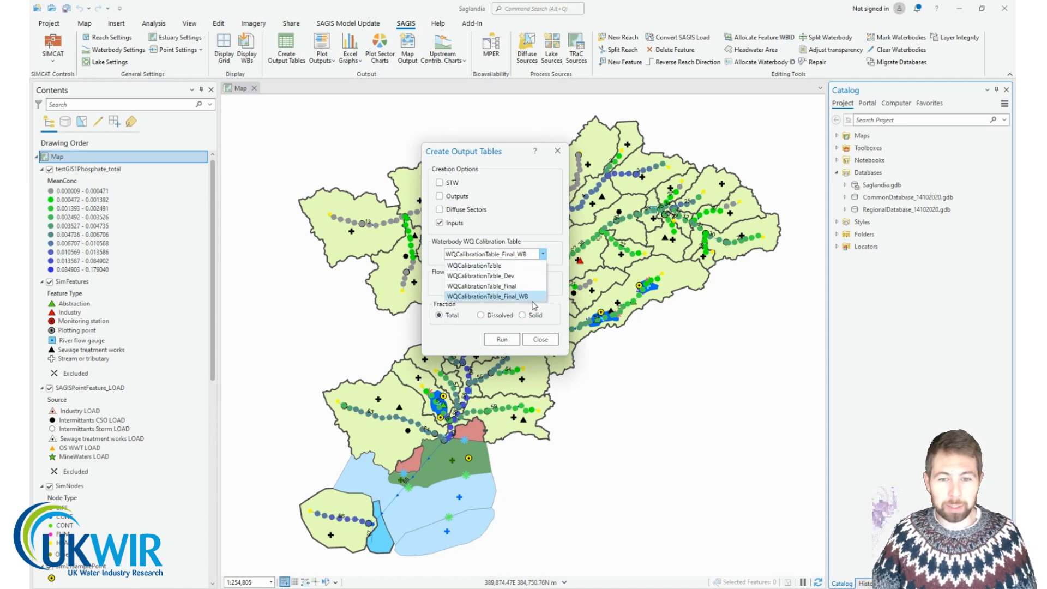
pyautogui.click(559, 174)
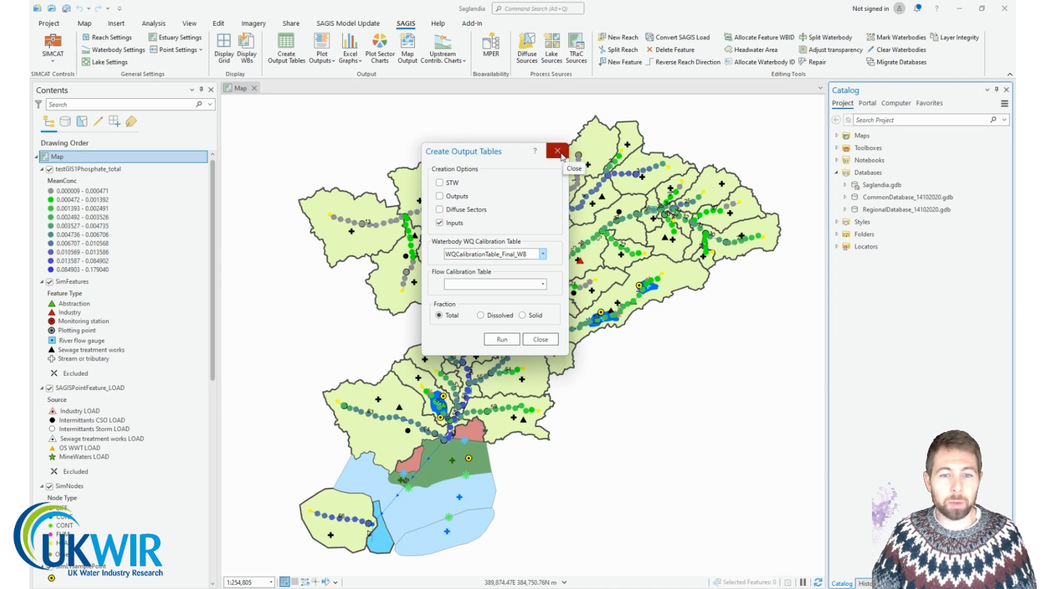
pyautogui.click(560, 155)
# Step: Create the STW, Outputs and Inputs output tables for the Total fraction without calibration tables, saving the pending edits
pyautogui.click(285, 50)
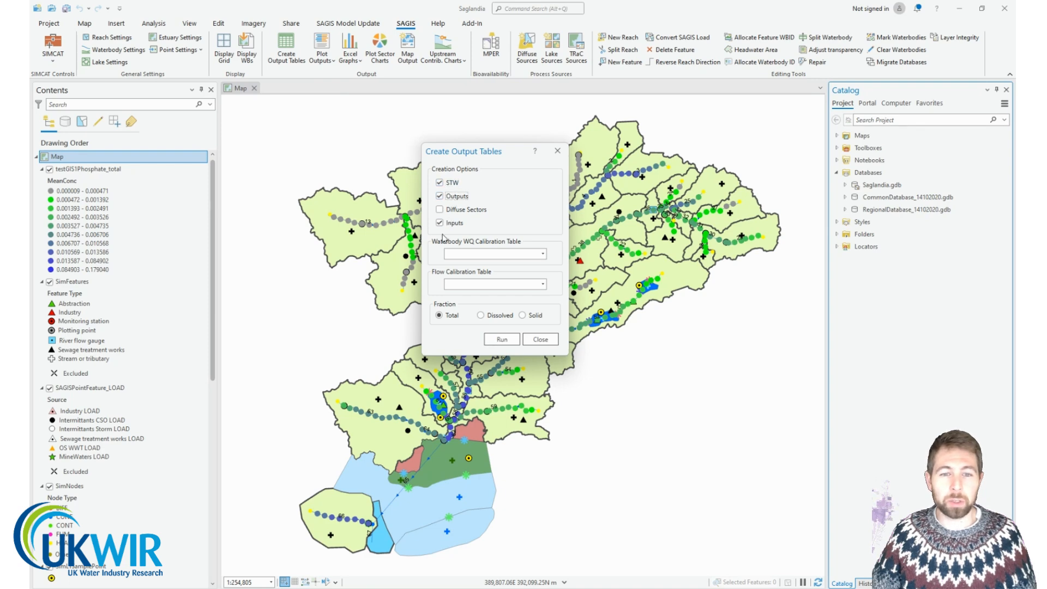
pyautogui.click(502, 340)
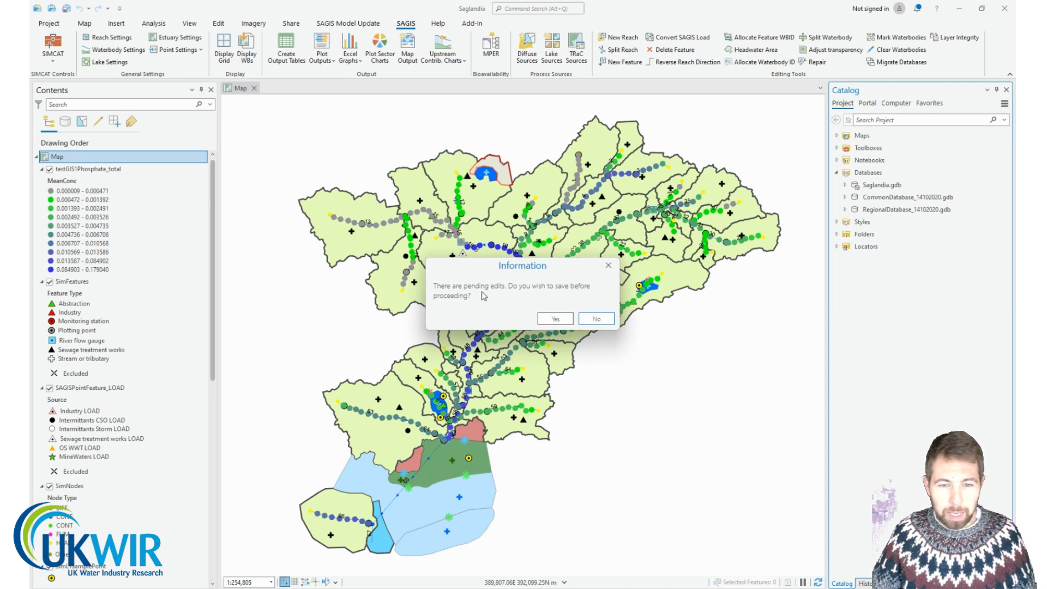
pyautogui.click(556, 320)
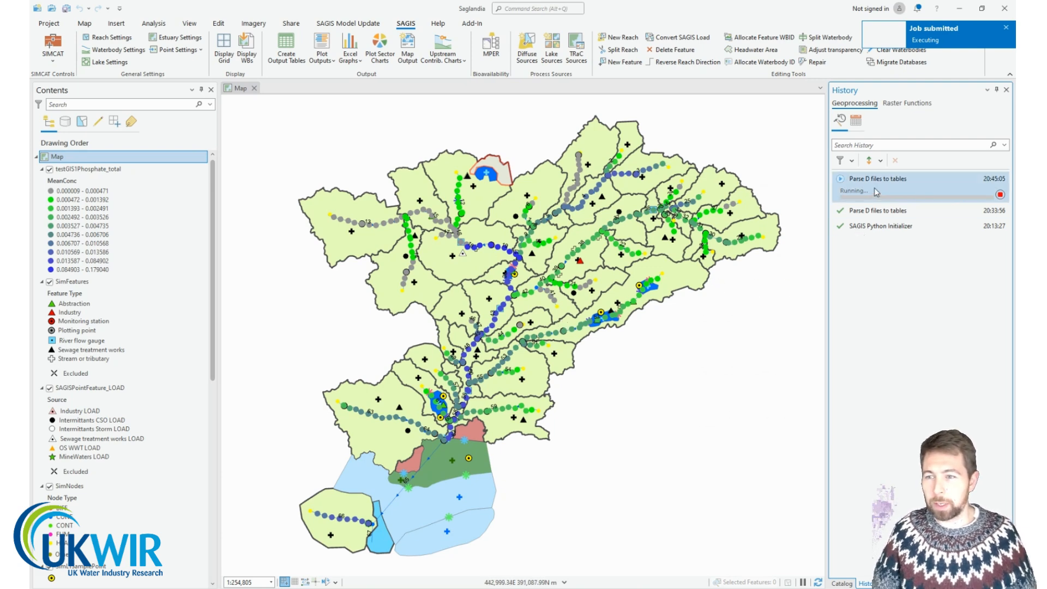
# Step: Review the messages of the running Parse D files to tables job and highlight the "test" prefix in testContributingSTWs
pyautogui.moveTo(875, 188)
pyautogui.click(806, 185)
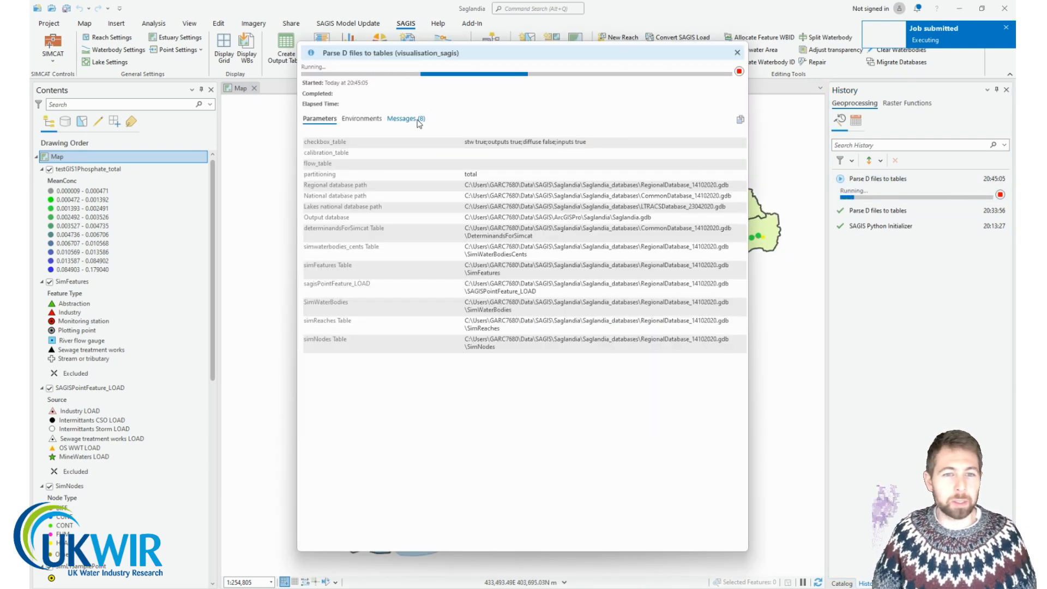
pyautogui.click(417, 118)
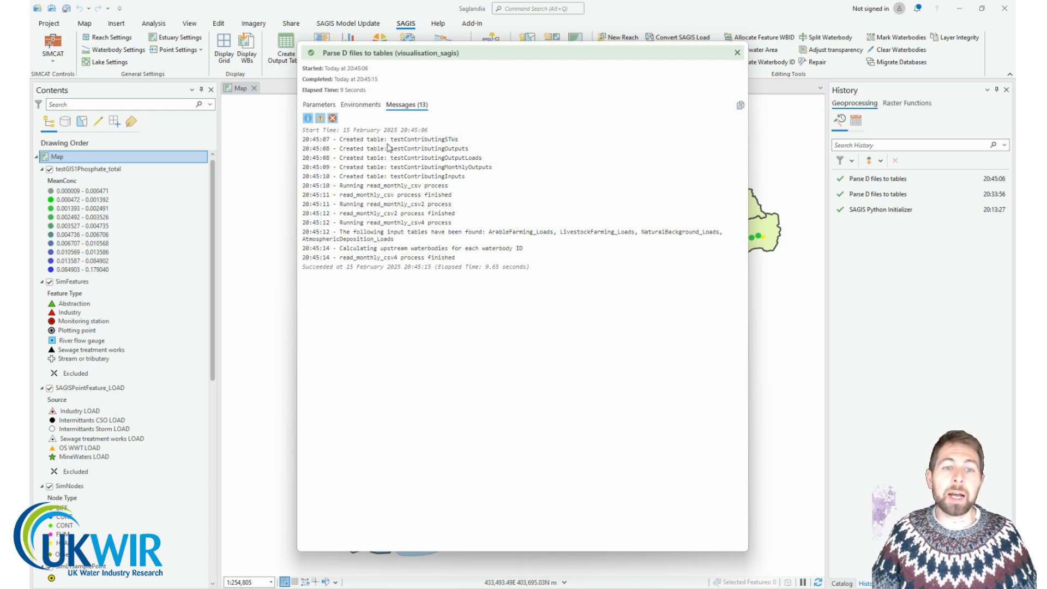
pyautogui.moveTo(390, 140); pyautogui.dragTo(404, 141)
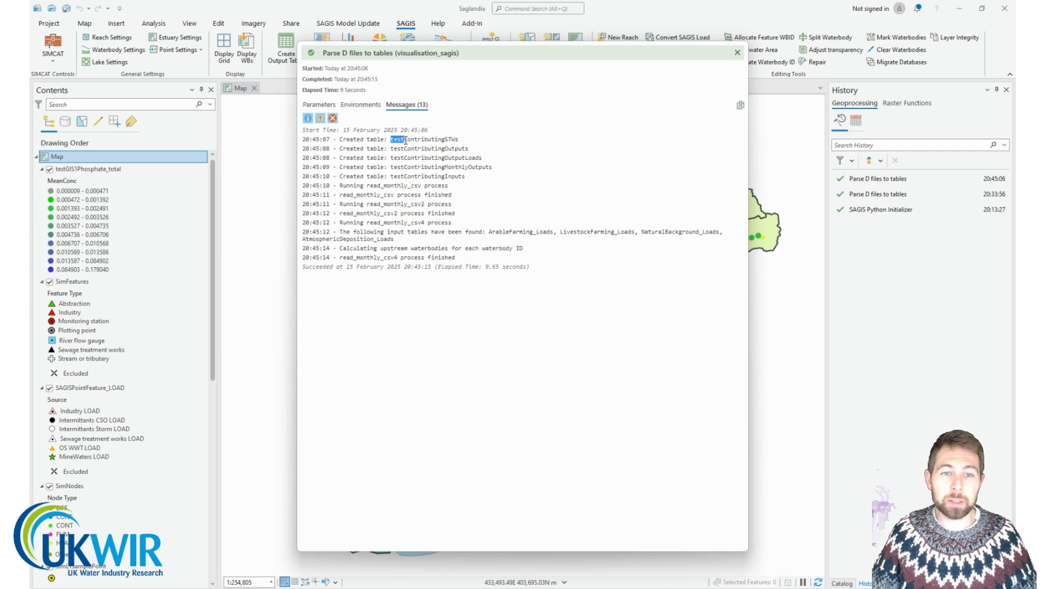
pyautogui.click(486, 145)
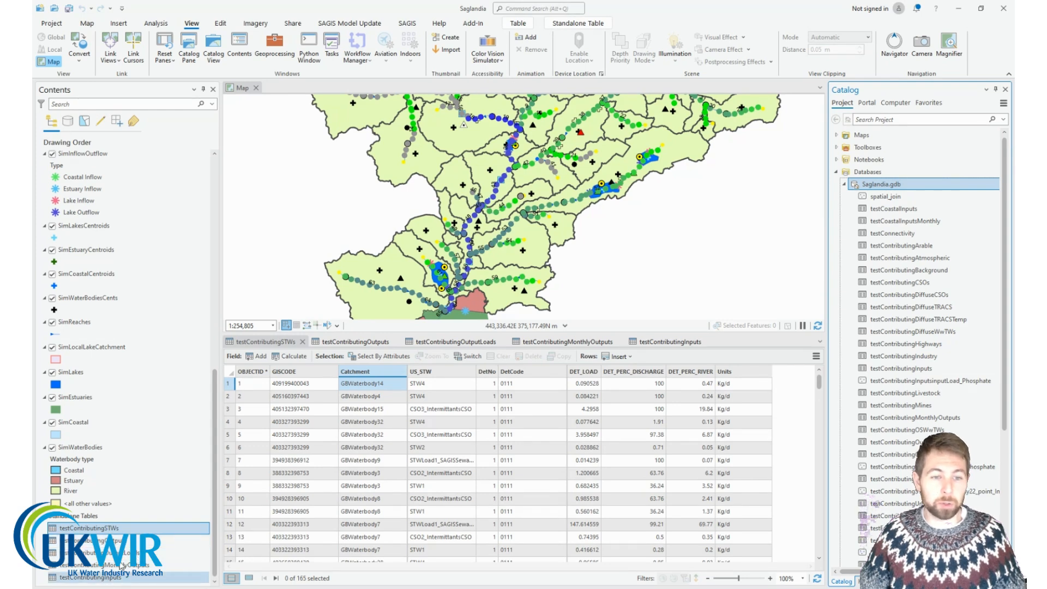
# Step: Bring the testContributingSTWs table forward and hide the testGIS1Phosphate_total layer at the confluence of reaches 53 and 54
pyautogui.click(264, 342)
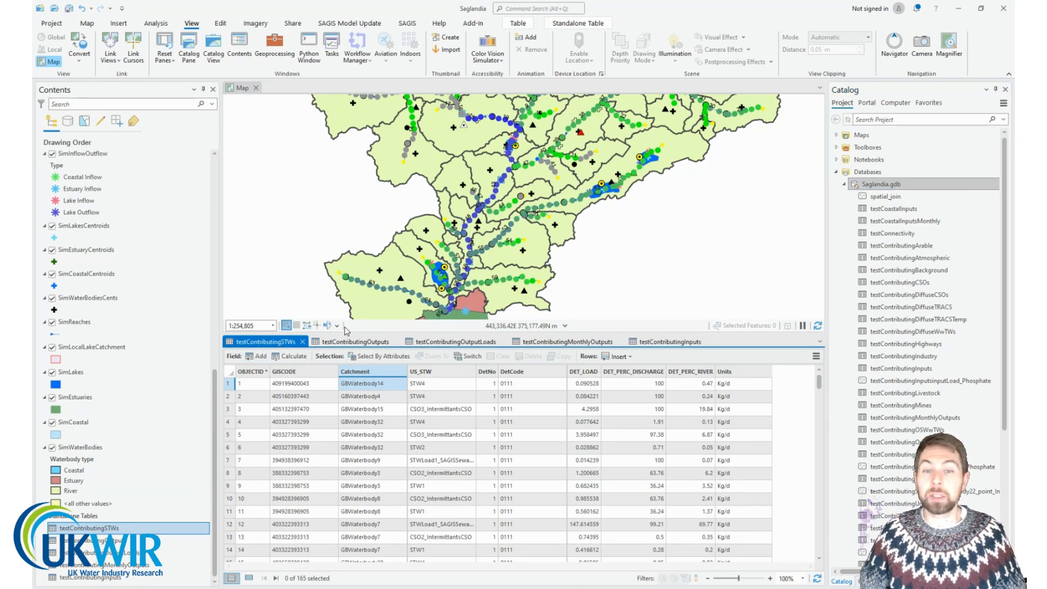
pyautogui.click(284, 327)
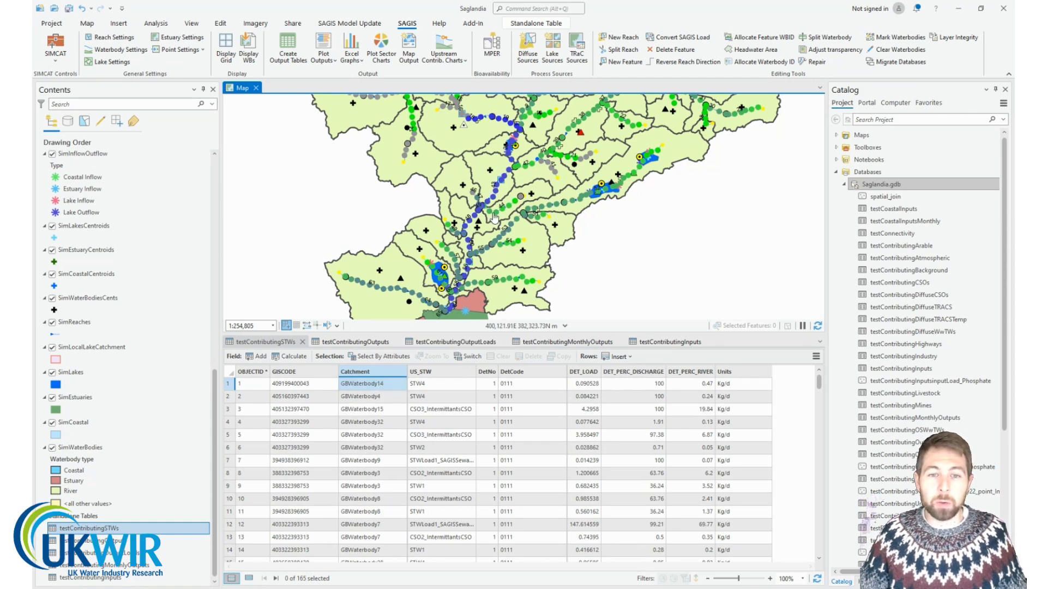
pyautogui.scroll(5, 498, 218)
pyautogui.scroll(10, 488, 203)
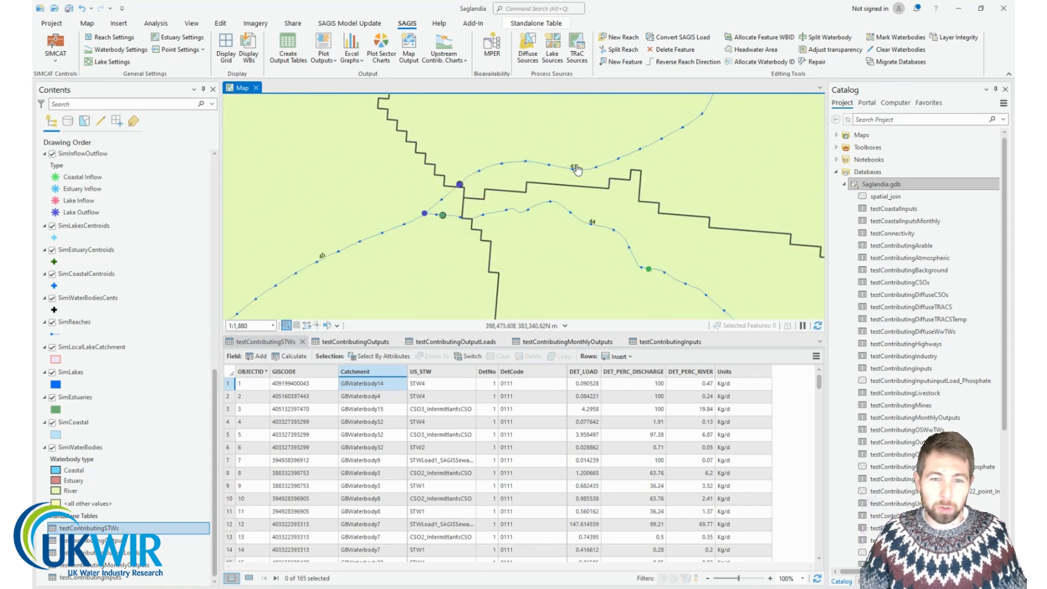
pyautogui.scroll(10, 146, 267)
pyautogui.click(53, 169)
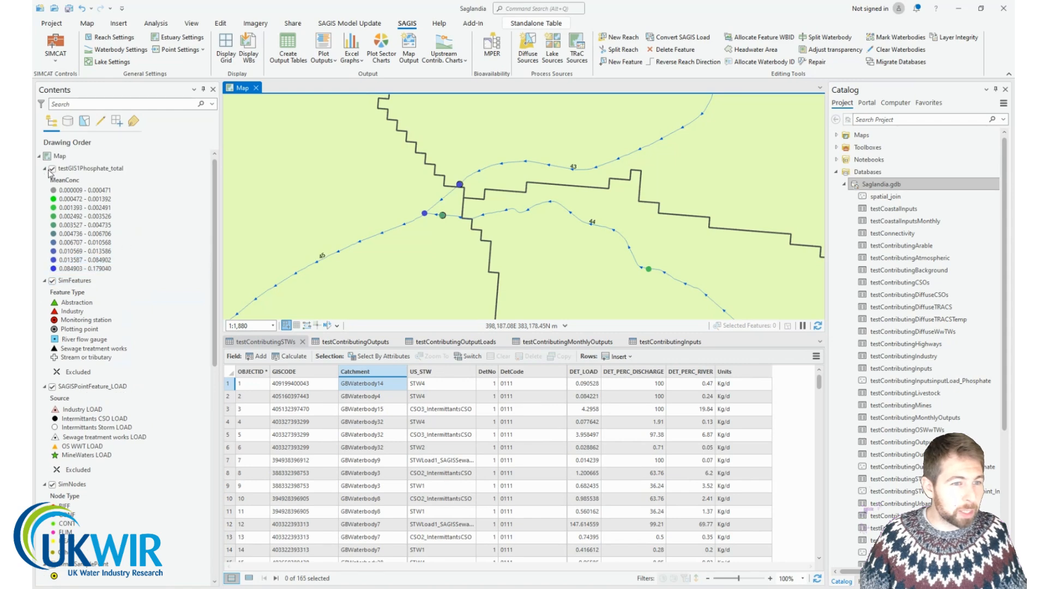
# Step: Inspect the attributes of the plotting point at the end of reach 53, and select the first Catchment value in testContributingSTWs
pyautogui.click(460, 188)
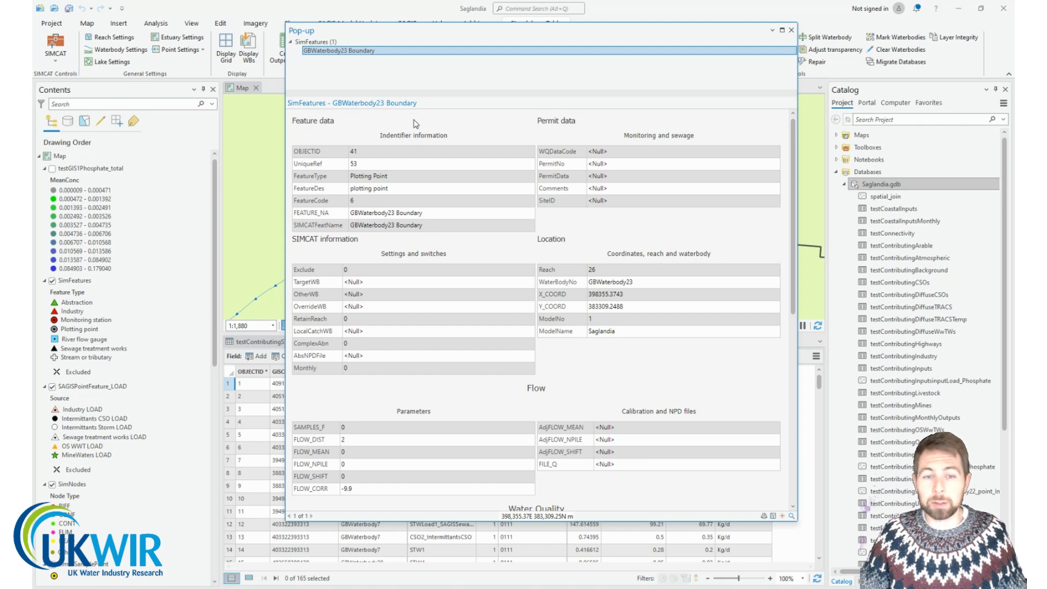
pyautogui.click(791, 31)
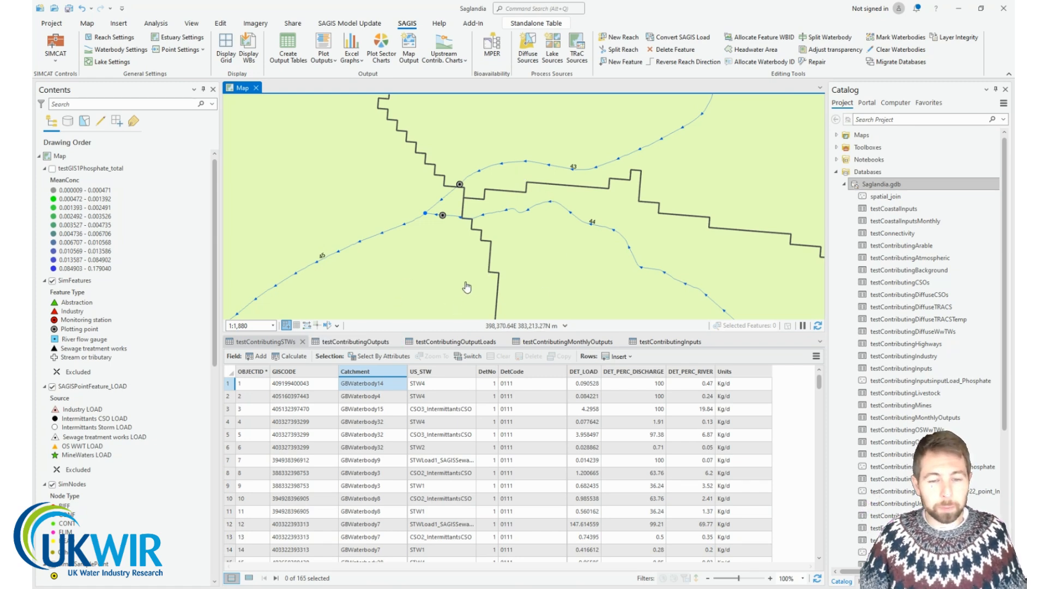
pyautogui.click(367, 388)
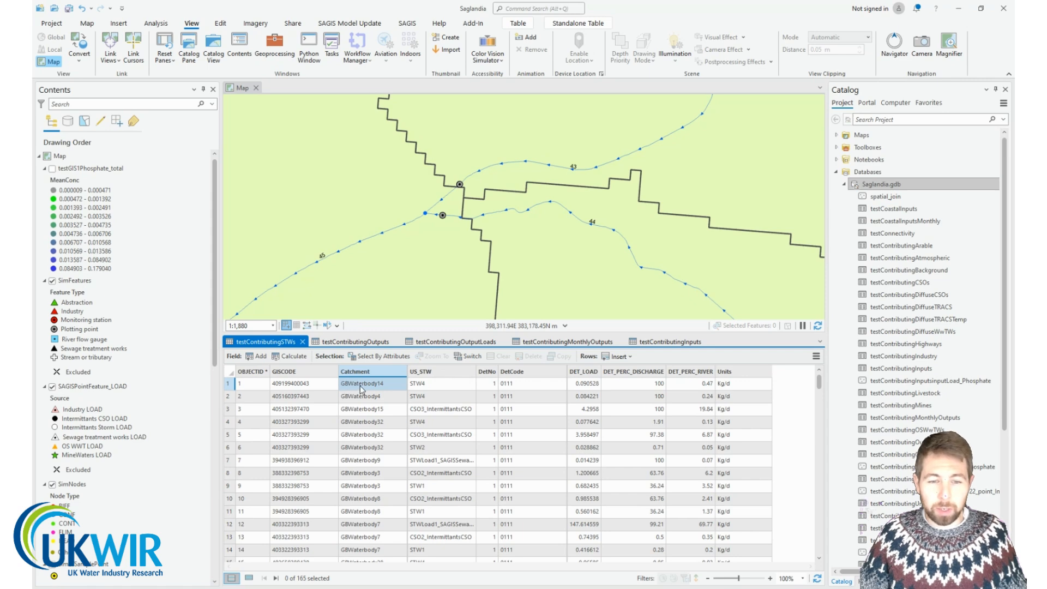
# Step: Examine the US_STW, DetNo and DetCode fields in testContributingSTWs, comparing rows for determinands 0111 and 0180
pyautogui.click(427, 386)
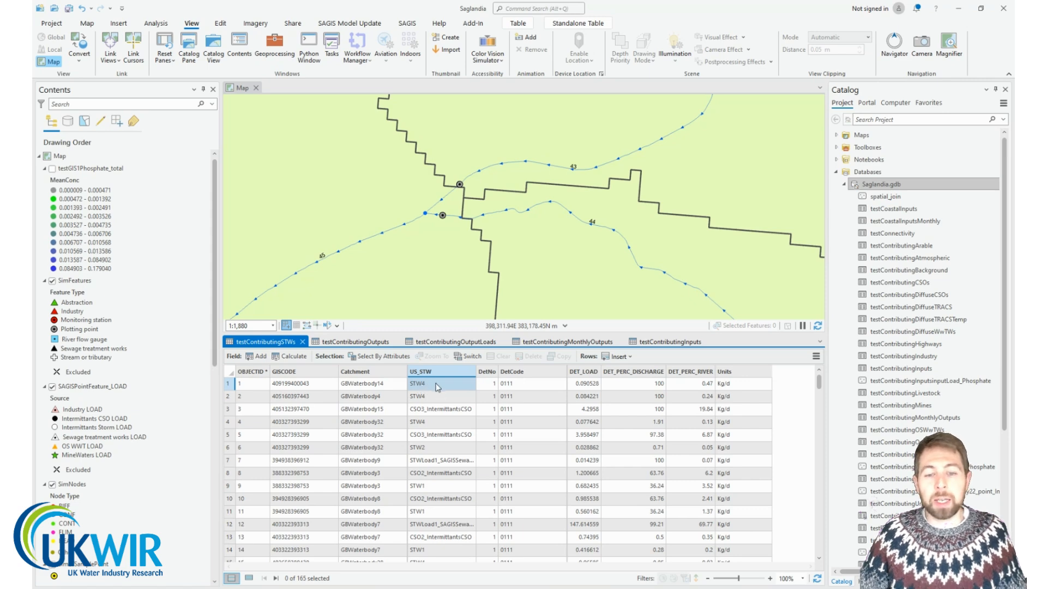
pyautogui.click(491, 389)
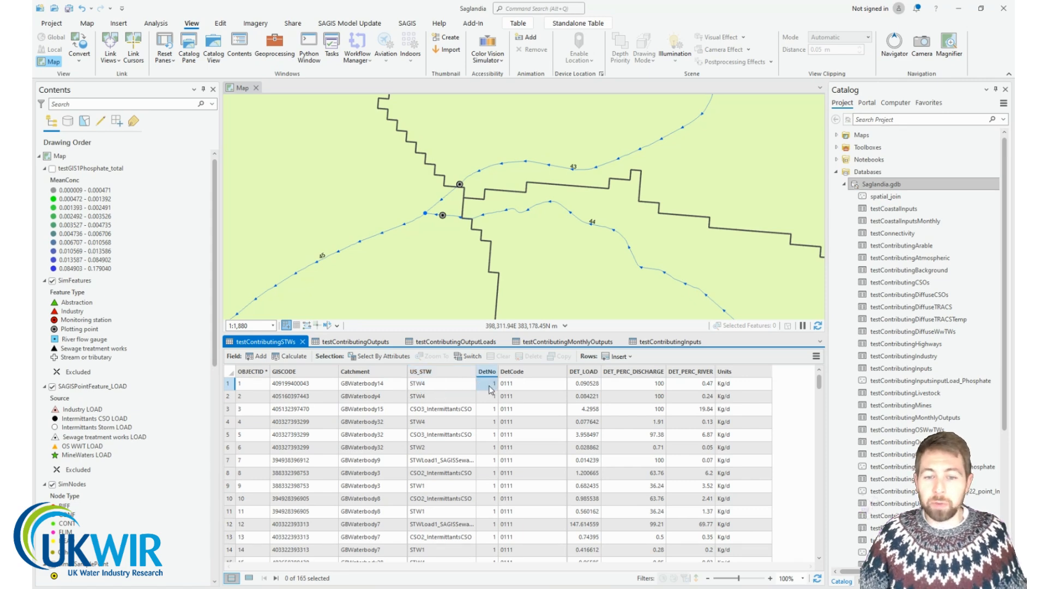
pyautogui.click(528, 390)
pyautogui.scroll(-9, 542, 444)
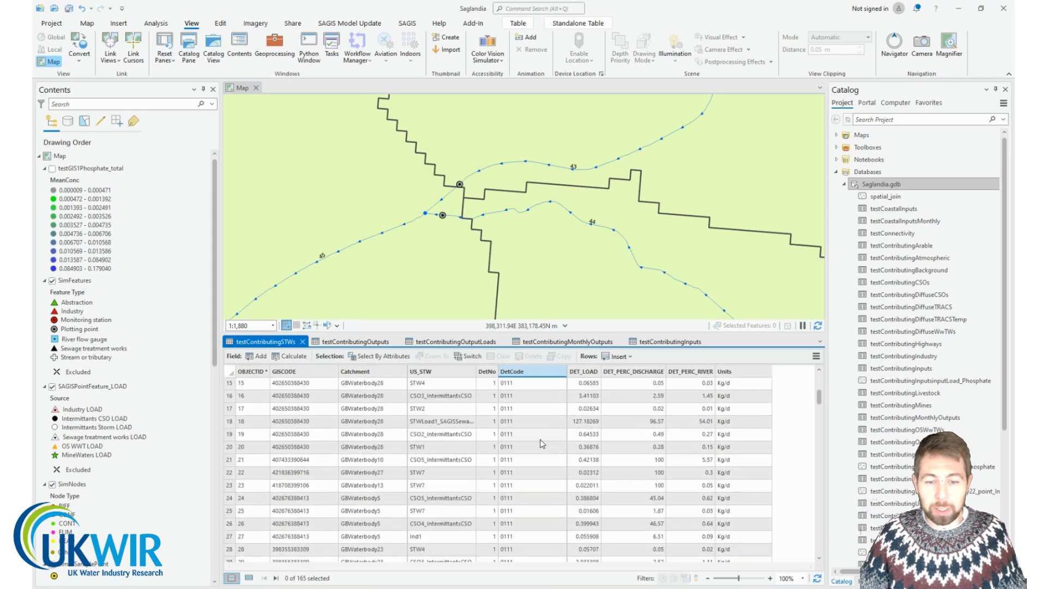
pyautogui.scroll(-8, 549, 444)
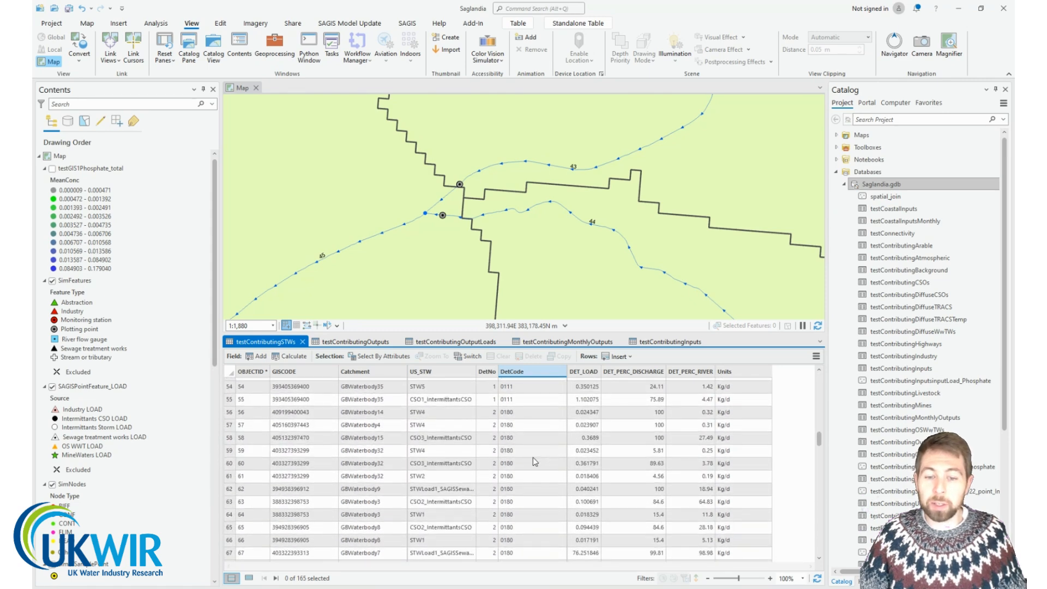
pyautogui.scroll(17, 533, 417)
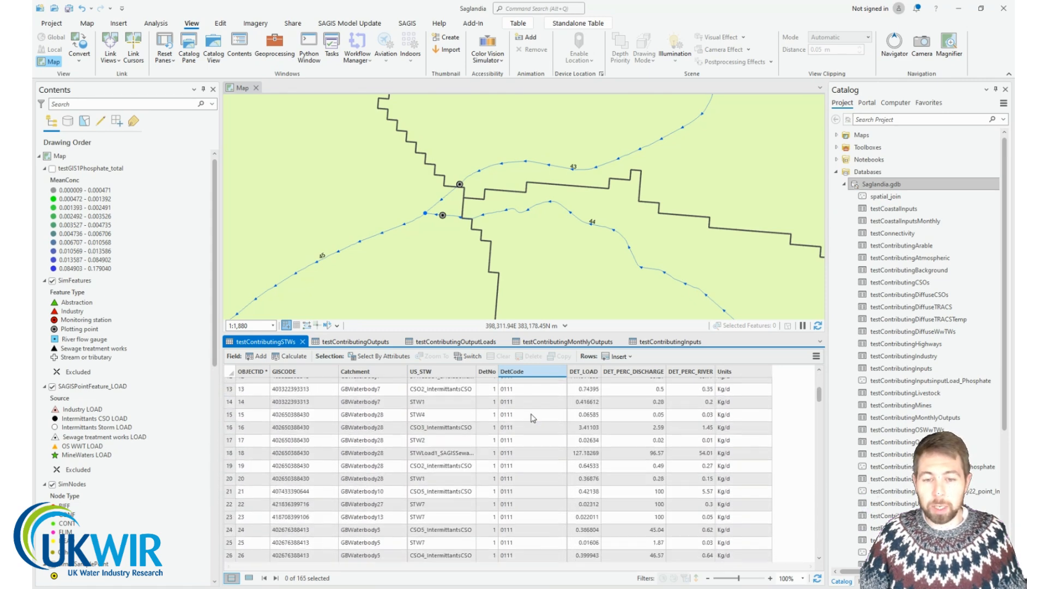
pyautogui.click(533, 383)
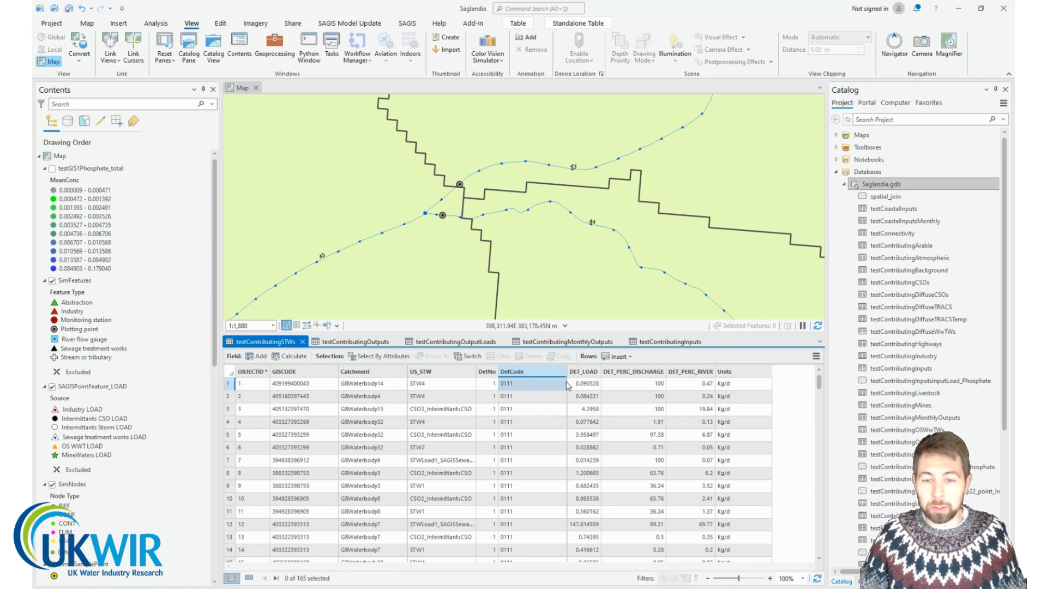
# Step: Check the DET_LOAD, DET_PERC_DISCHARGE and DET_PERC_RIVER fields, and select the three GBWaterbody32 rows for determinand 0111
pyautogui.click(588, 383)
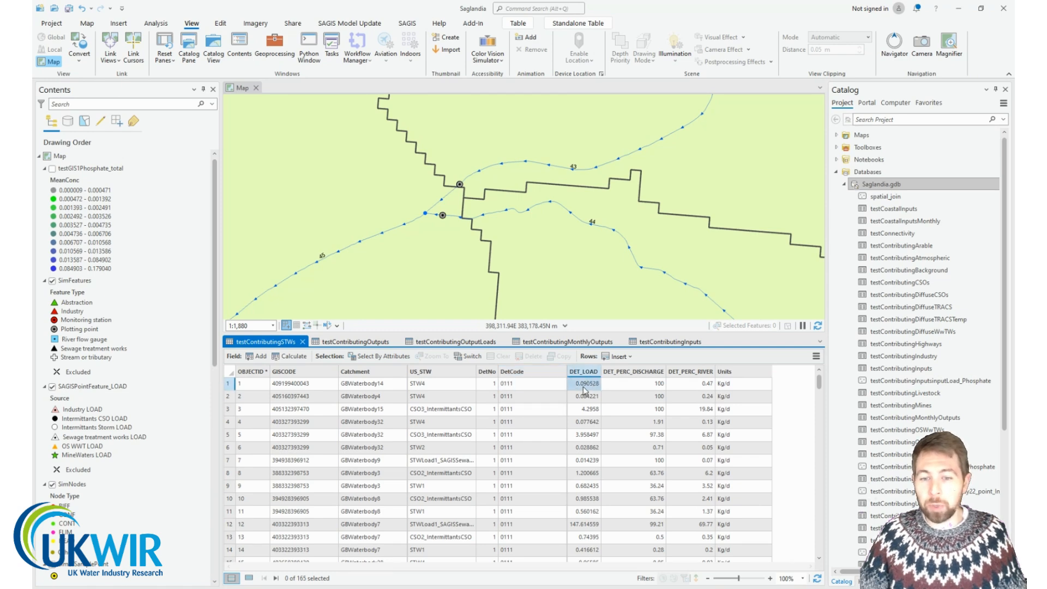
pyautogui.click(745, 384)
pyautogui.click(540, 387)
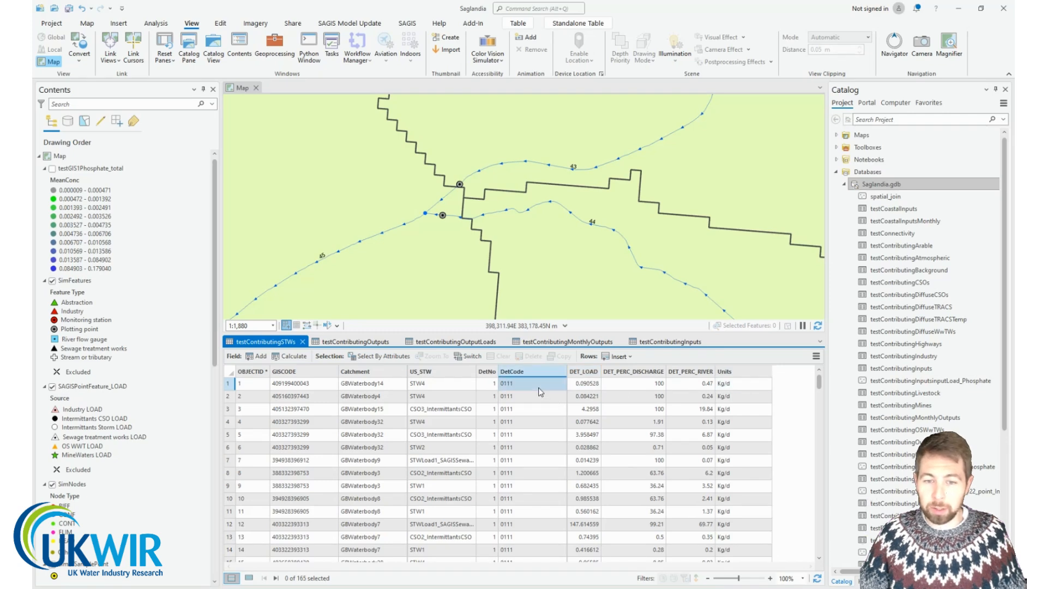
pyautogui.click(634, 385)
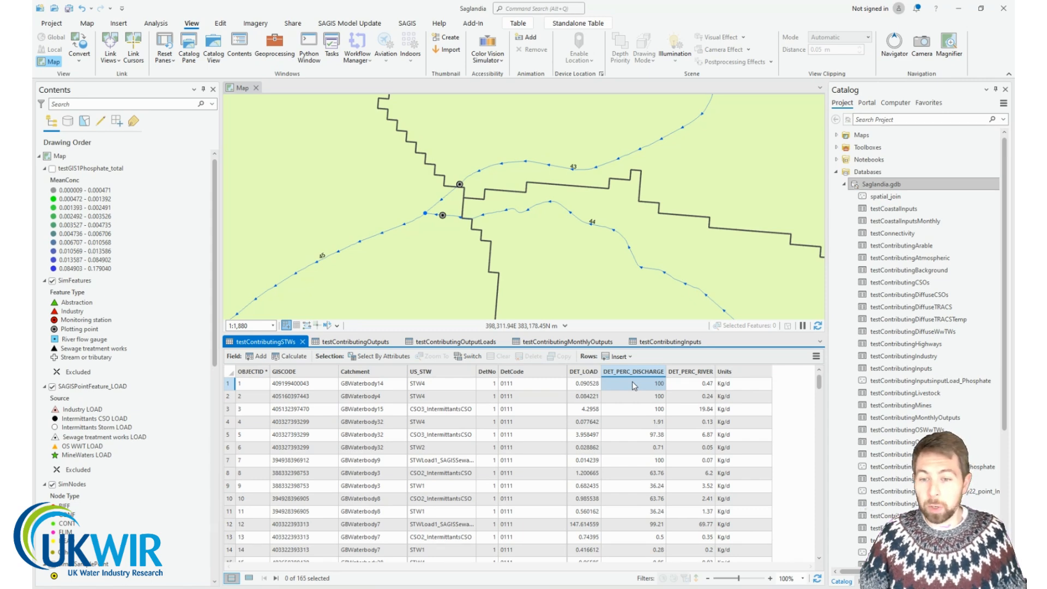
pyautogui.click(676, 385)
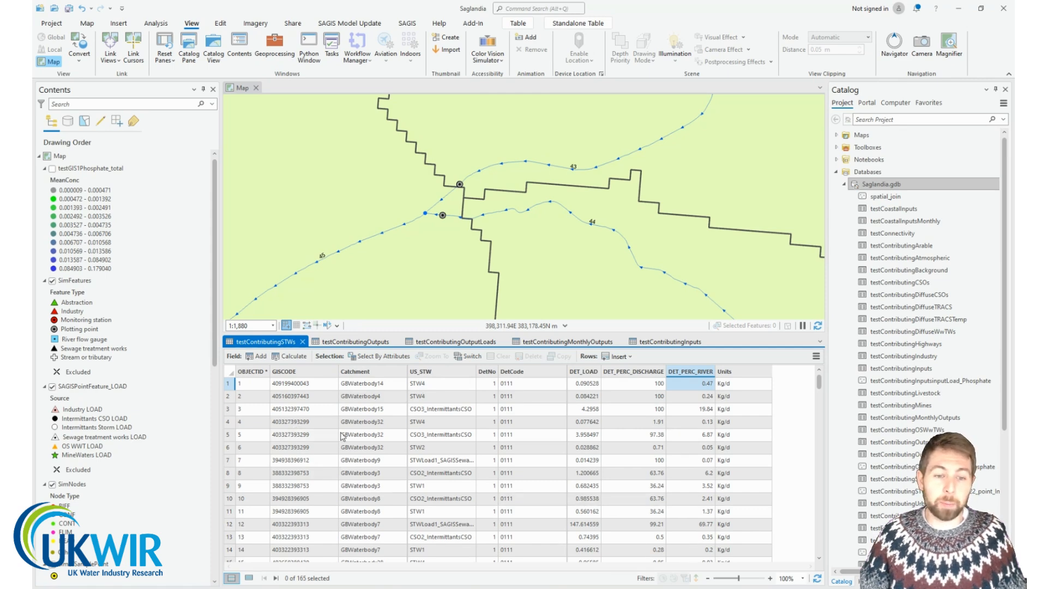
pyautogui.moveTo(229, 423); pyautogui.dragTo(230, 447)
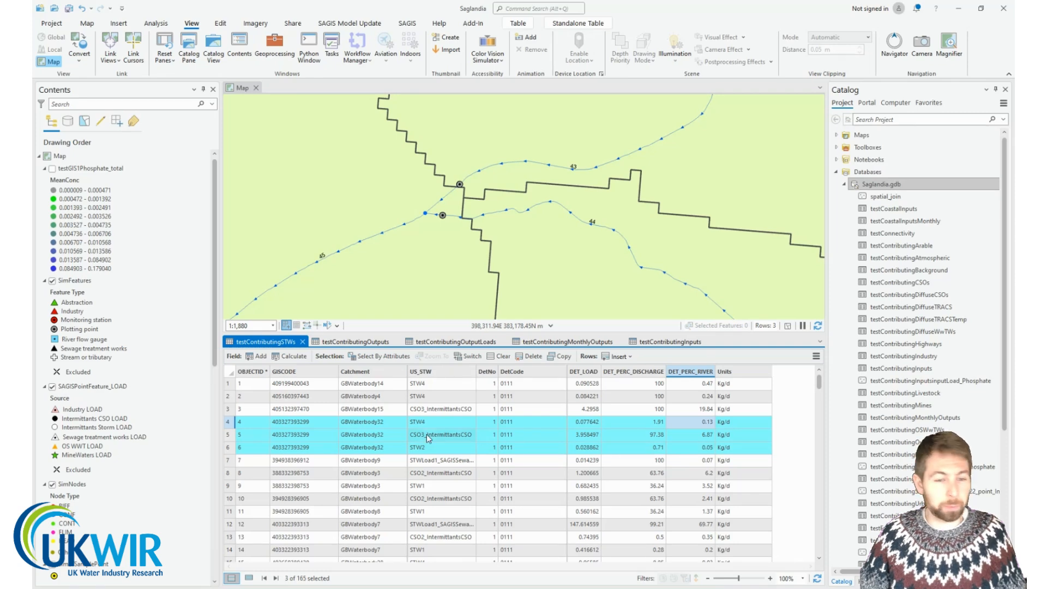
# Step: Bring testContributingOutputs forward, highlight its Units field and select the GBWaterbody3 row for determinand 0180
pyautogui.click(355, 341)
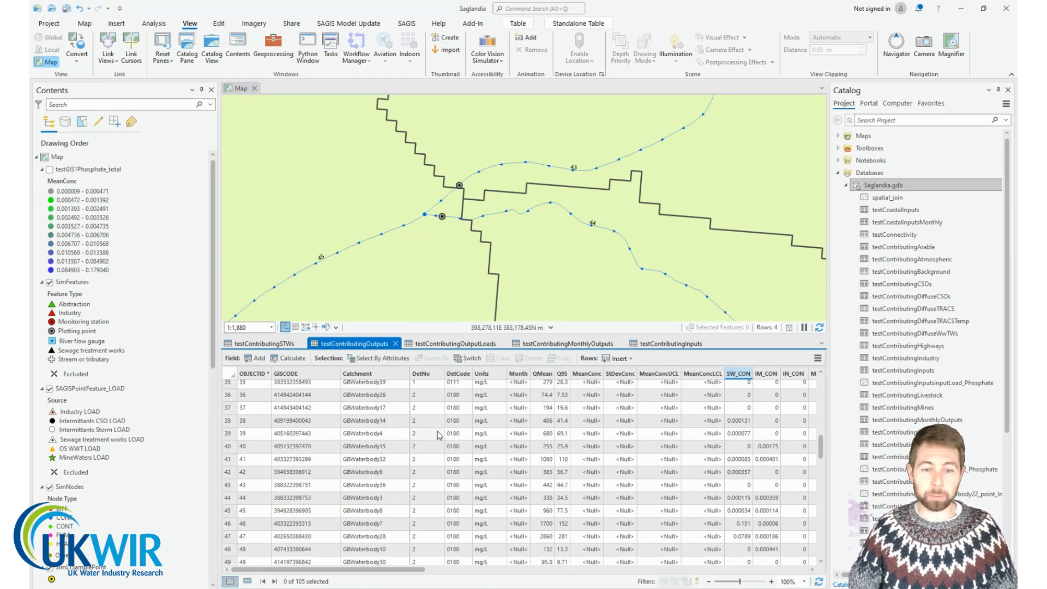
pyautogui.click(498, 375)
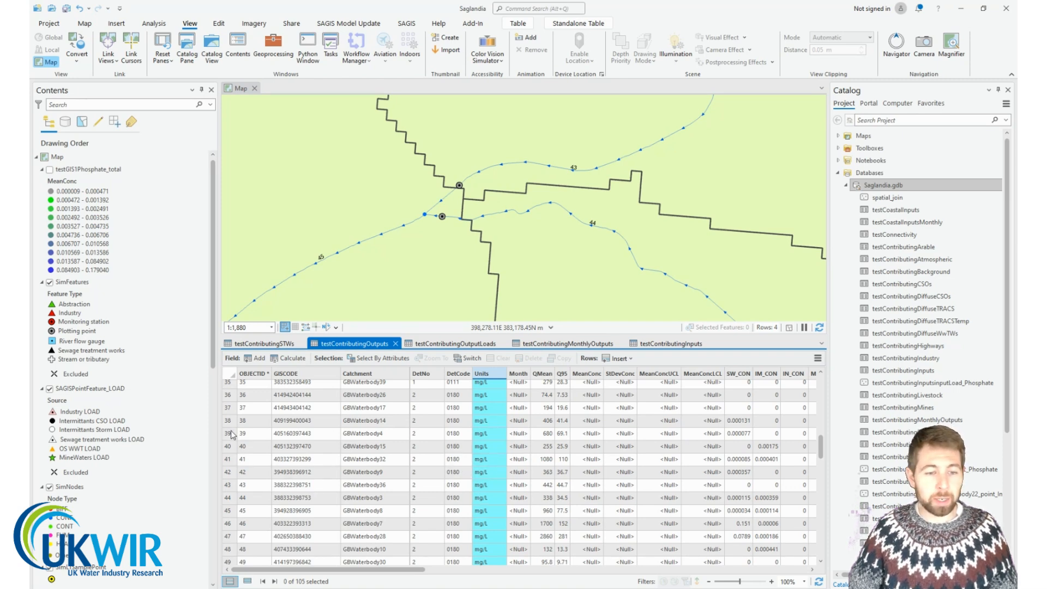
pyautogui.click(231, 497)
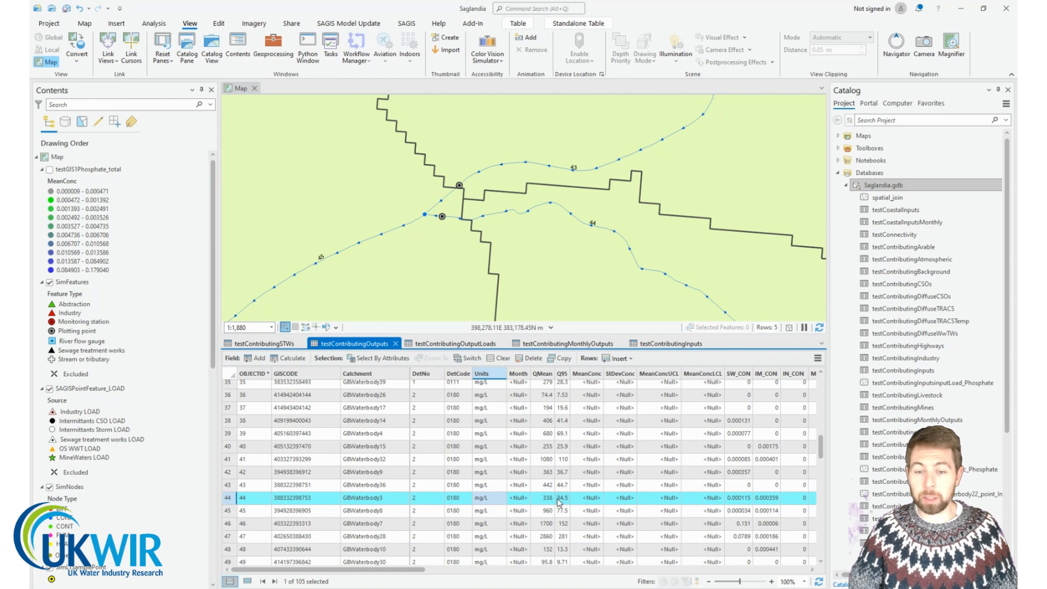
# Step: Examine the source concentration fields of the selected GBWaterbody3 row and the cumulative fields from SW_CUMCON to ST_CUMCON
pyautogui.moveTo(414, 569); pyautogui.dragTo(513, 562)
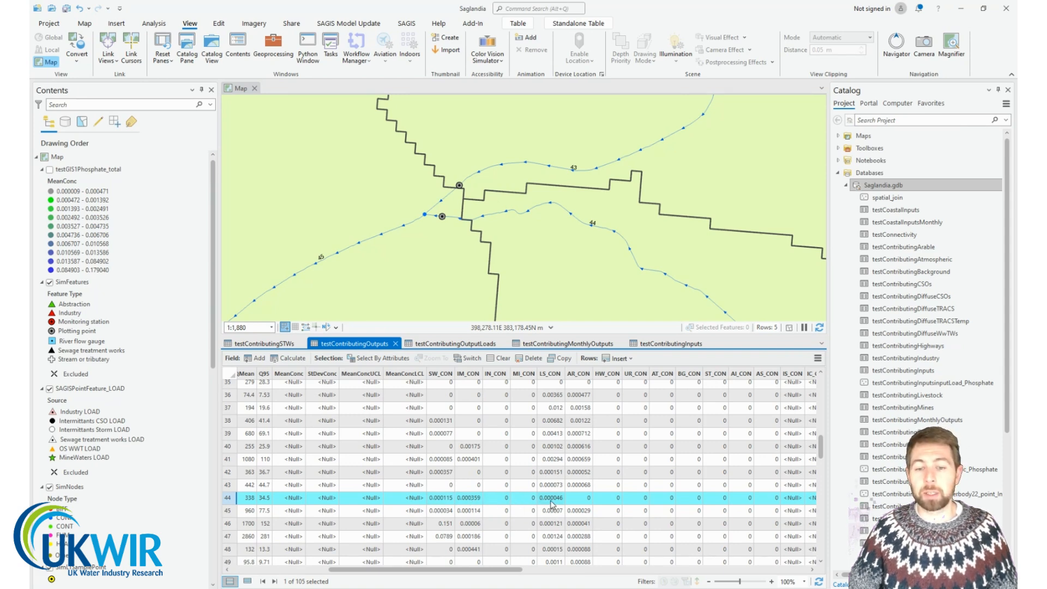
pyautogui.moveTo(638, 499); pyautogui.dragTo(757, 506)
pyautogui.moveTo(518, 570); pyautogui.dragTo(687, 572)
pyautogui.scroll(2, 463, 448)
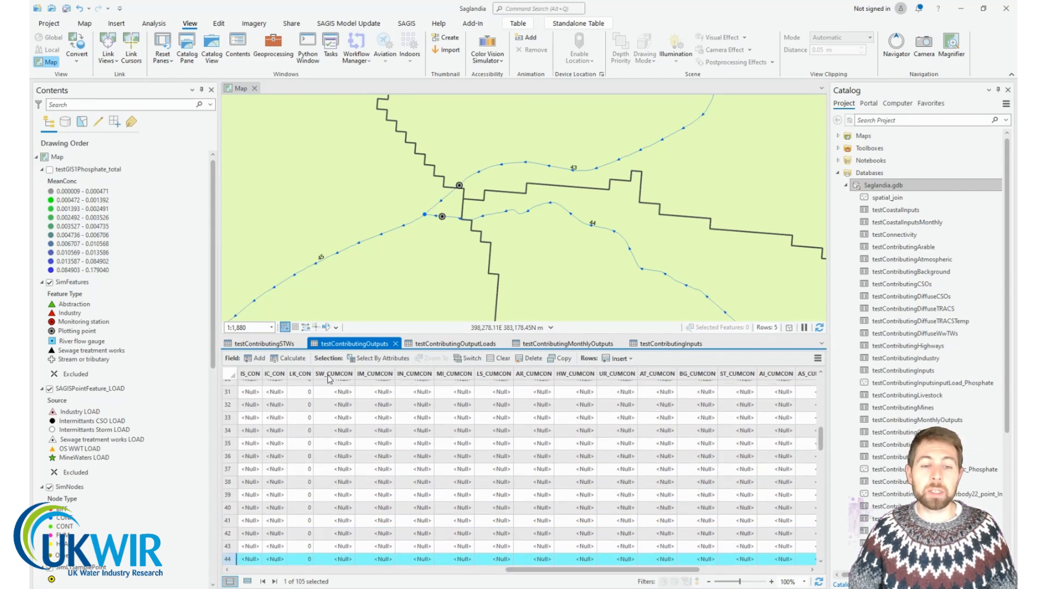
pyautogui.moveTo(344, 381)
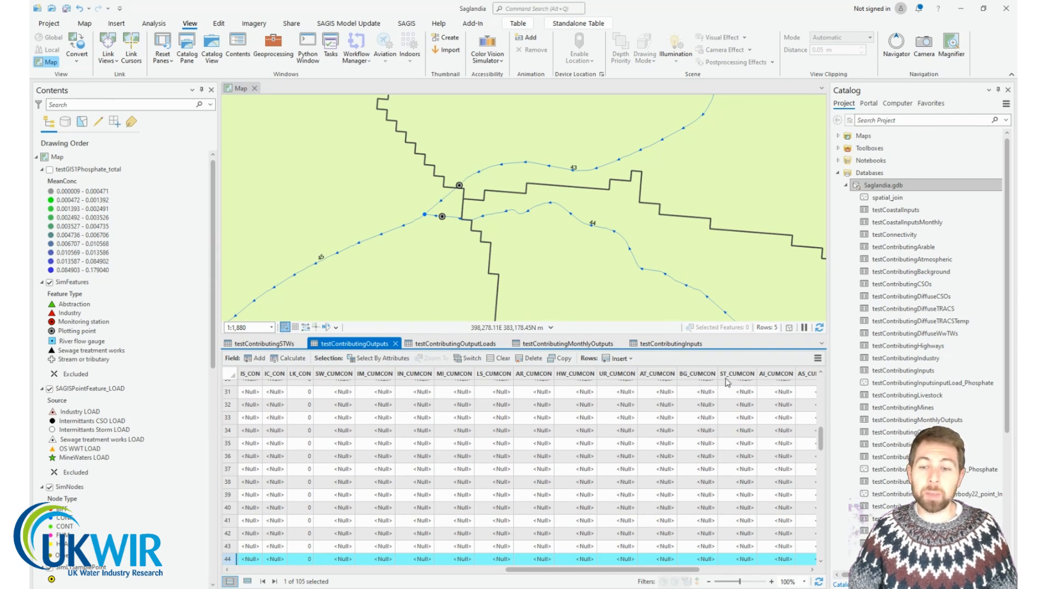
pyautogui.moveTo(729, 374)
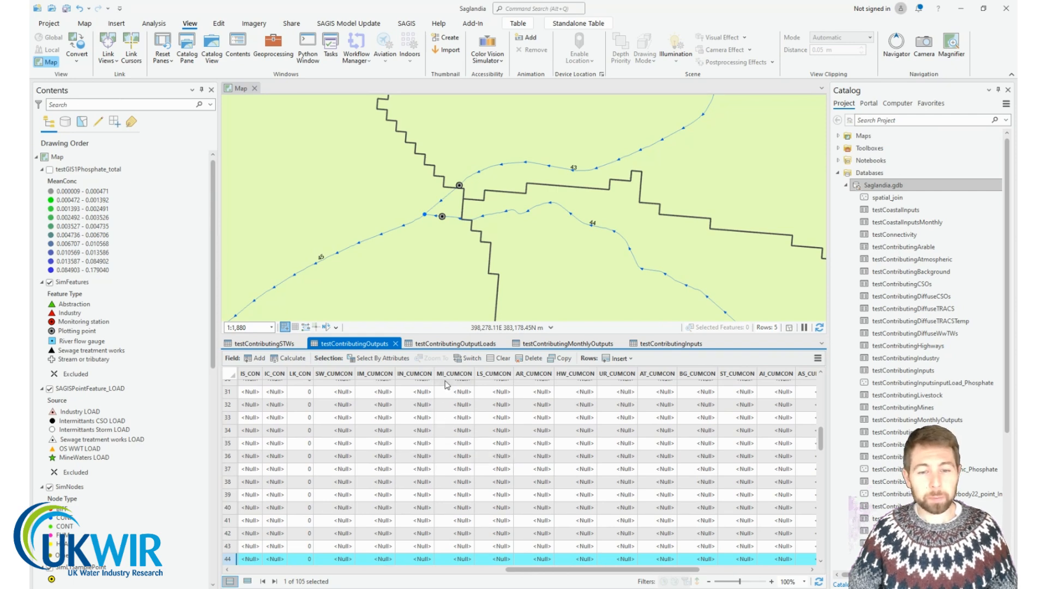
# Step: Bring testContributingOutputLoads forward, clear its selection and check the Units, Catchment and DetCode values from the first fields
pyautogui.click(455, 345)
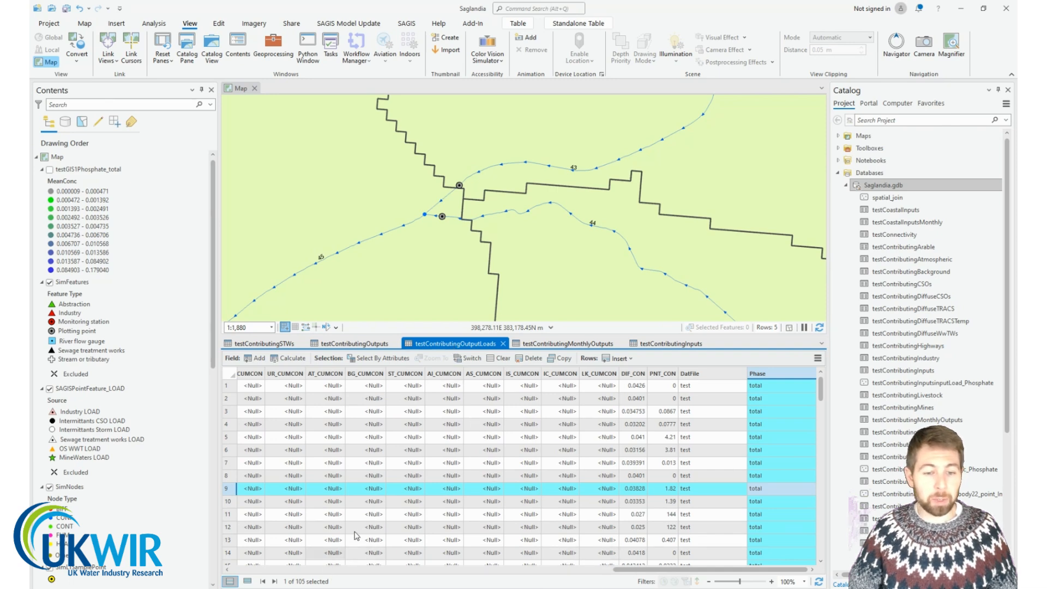
pyautogui.click(499, 358)
pyautogui.moveTo(675, 570); pyautogui.dragTo(296, 562)
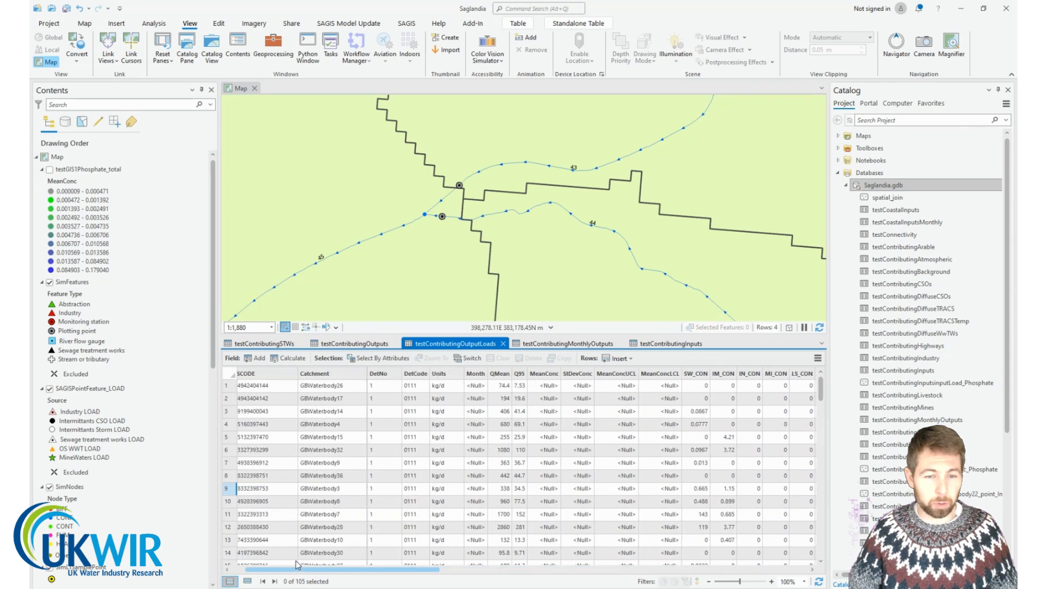
pyautogui.click(480, 437)
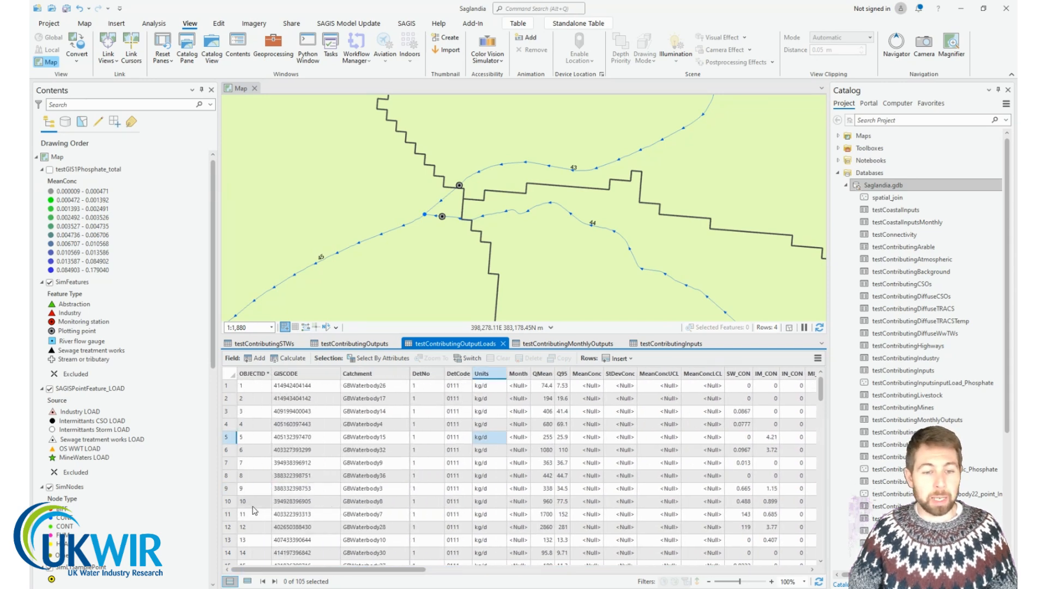
pyautogui.click(360, 477)
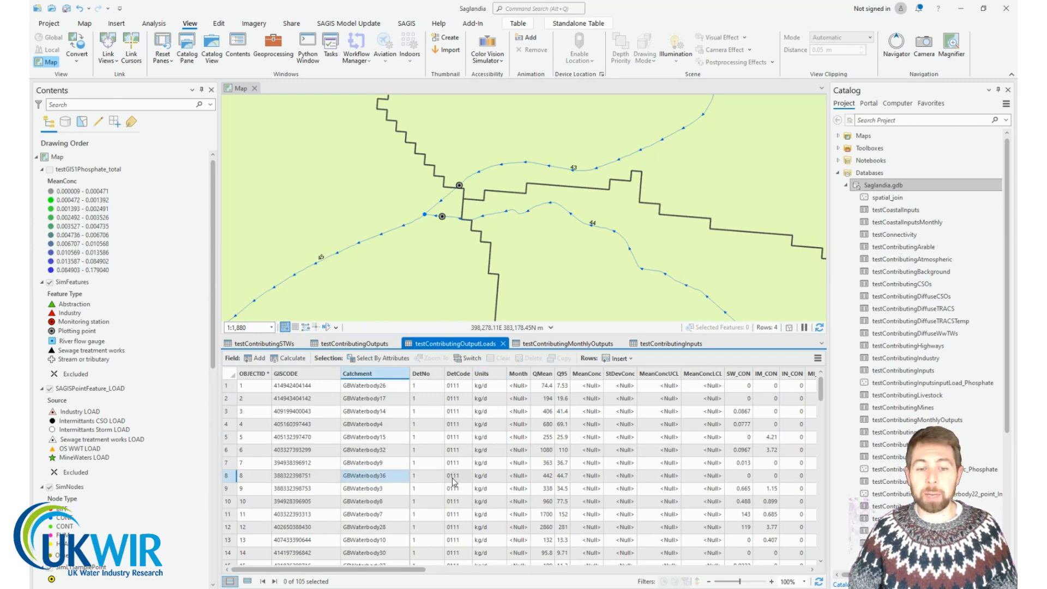
pyautogui.click(453, 478)
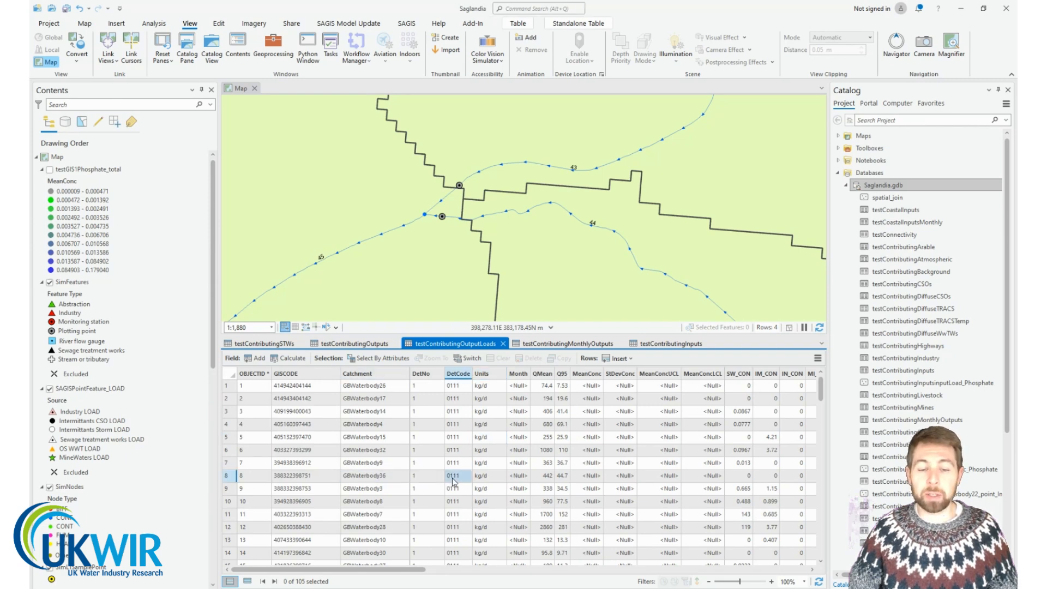
pyautogui.click(495, 481)
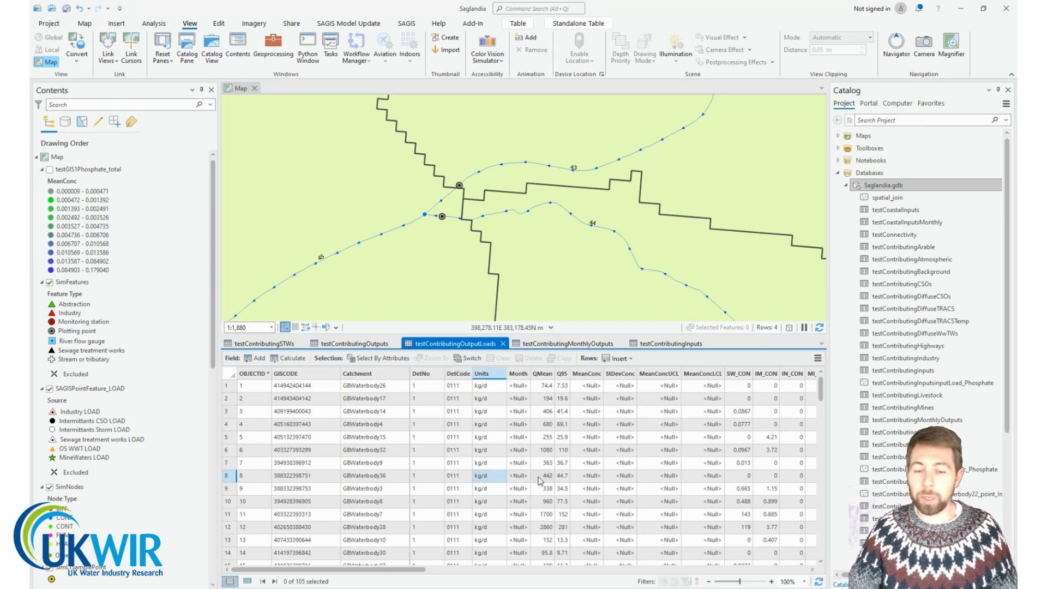
# Step: Examine the load values per source sector from SW_CON onwards for the different determinands in testContributingOutputLoads
pyautogui.moveTo(425, 570); pyautogui.dragTo(543, 562)
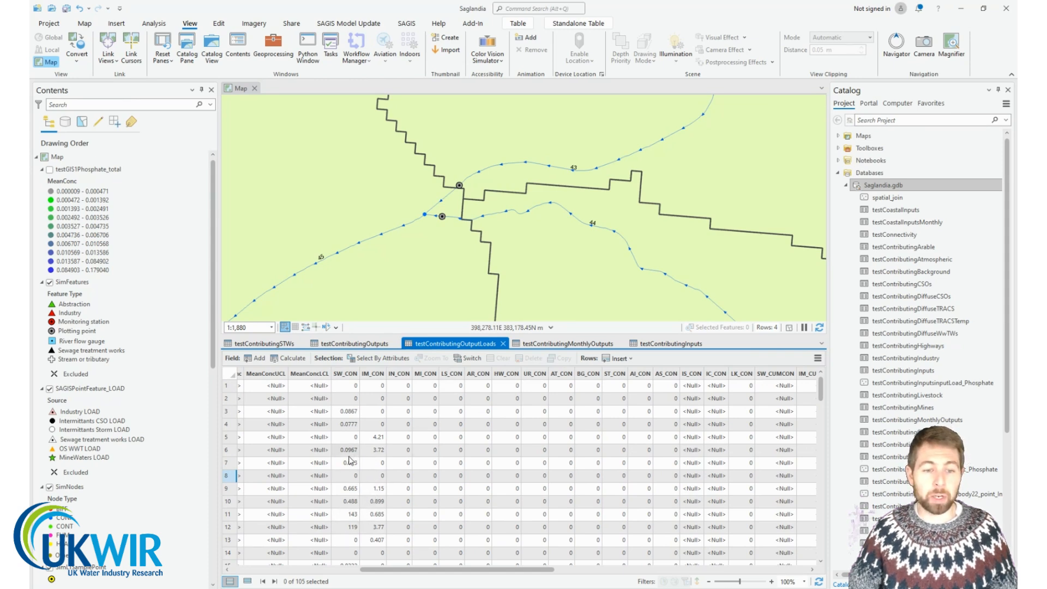
pyautogui.scroll(-3, 351, 459)
pyautogui.scroll(-6, 349, 460)
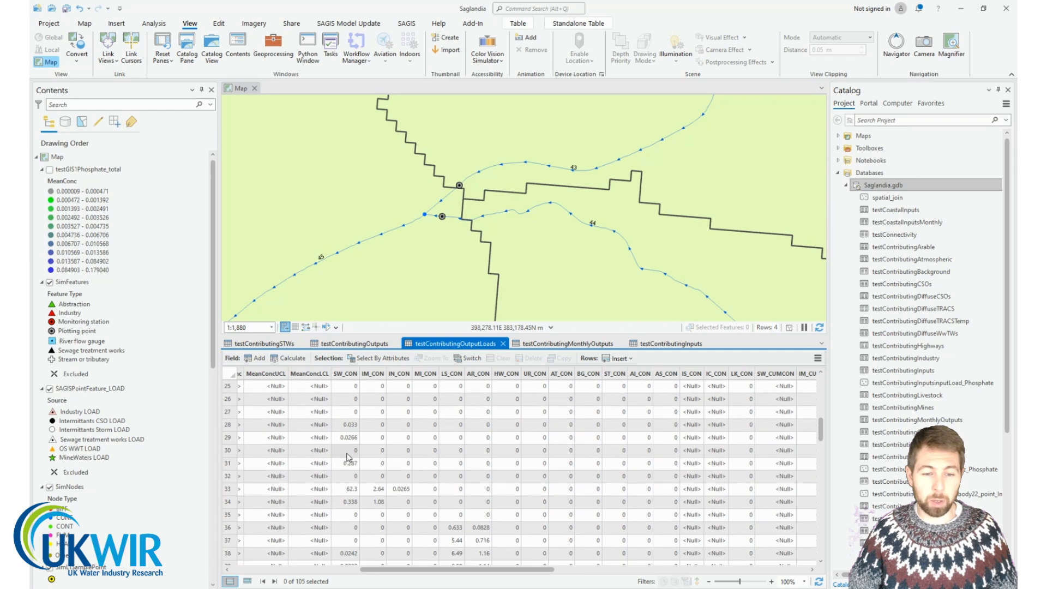
pyautogui.scroll(-2, 349, 456)
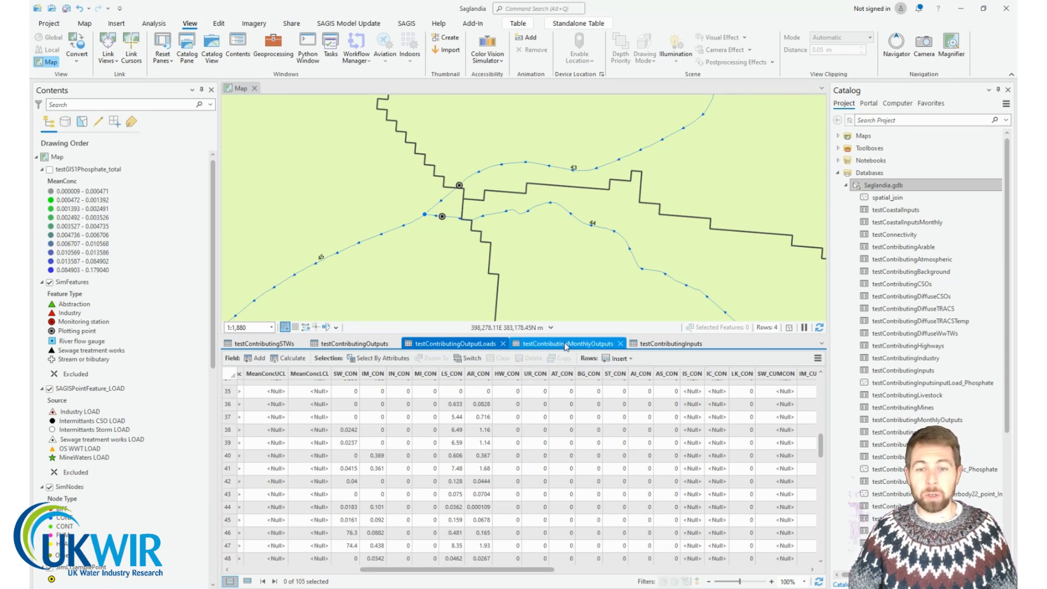
# Step: Bring testContributingMonthlyOutputs forward and select the first Month value for GBWaterbody26
pyautogui.click(566, 344)
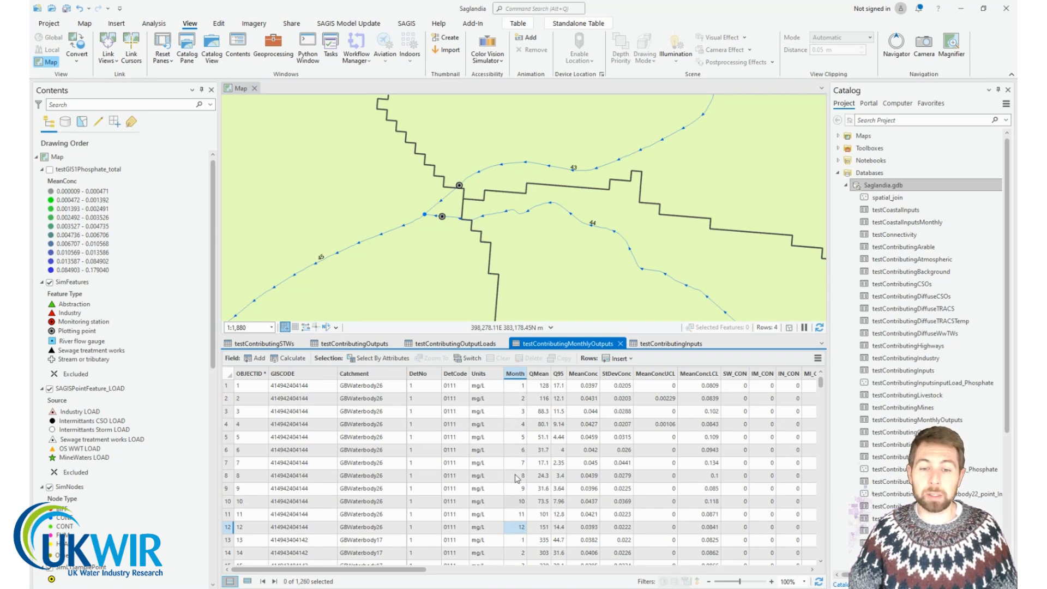
pyautogui.click(516, 386)
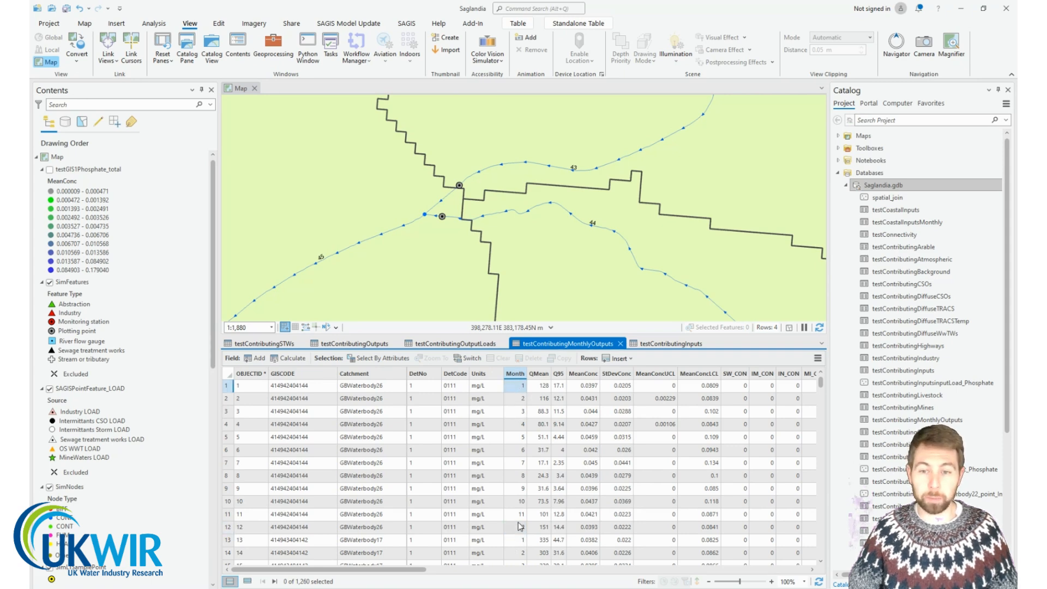
# Step: In testContributingInputs, select the GBWaterbody1 row for determinand 0085 and examine the source, cumulative, RD_CON and RD_CUMCON fields
pyautogui.click(677, 344)
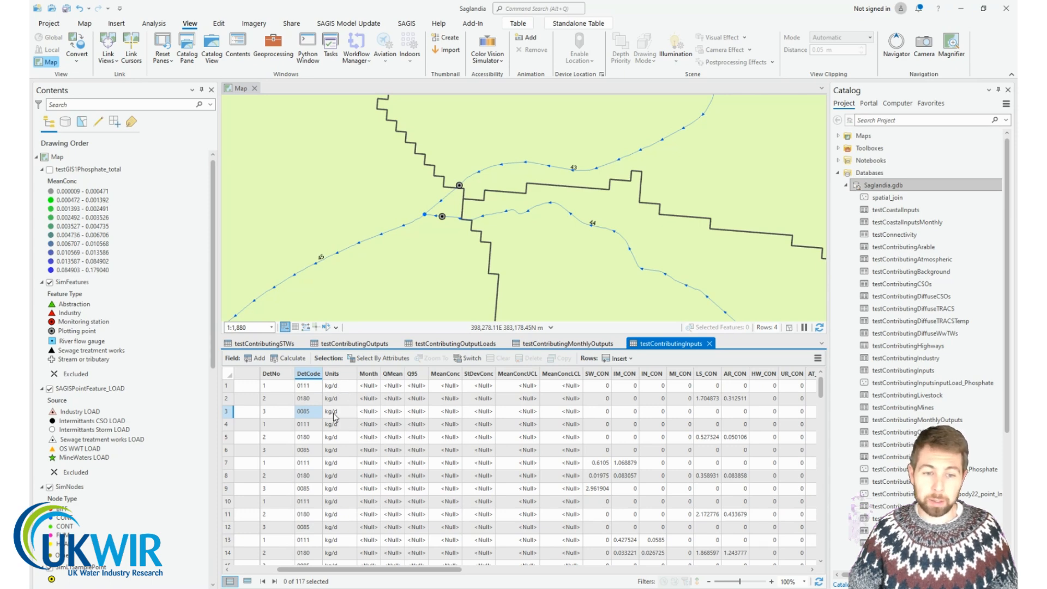
pyautogui.moveTo(417, 568); pyautogui.dragTo(362, 569)
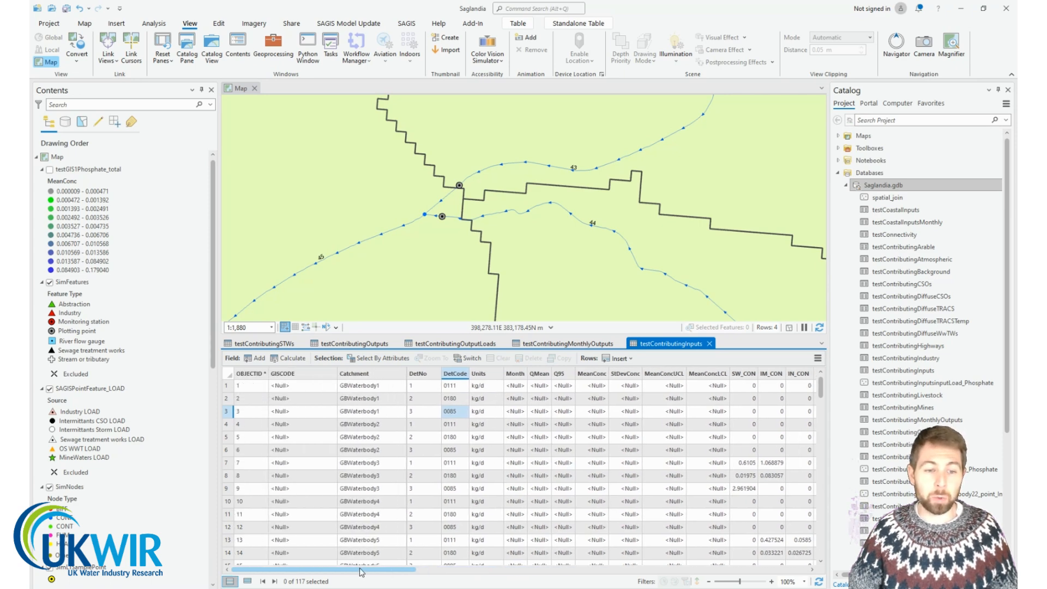
pyautogui.click(230, 414)
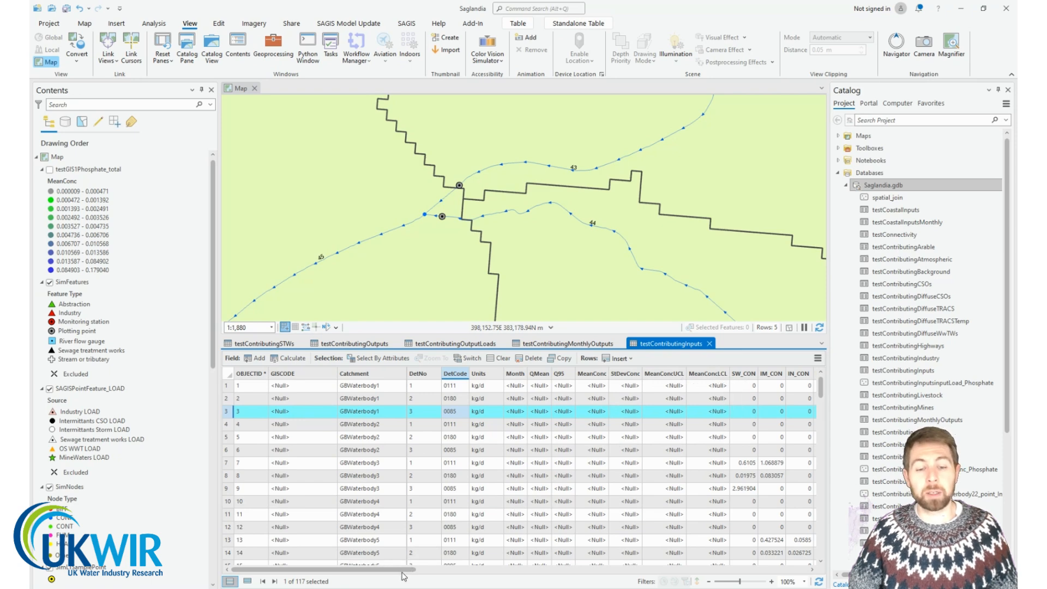
pyautogui.moveTo(405, 574); pyautogui.dragTo(533, 569)
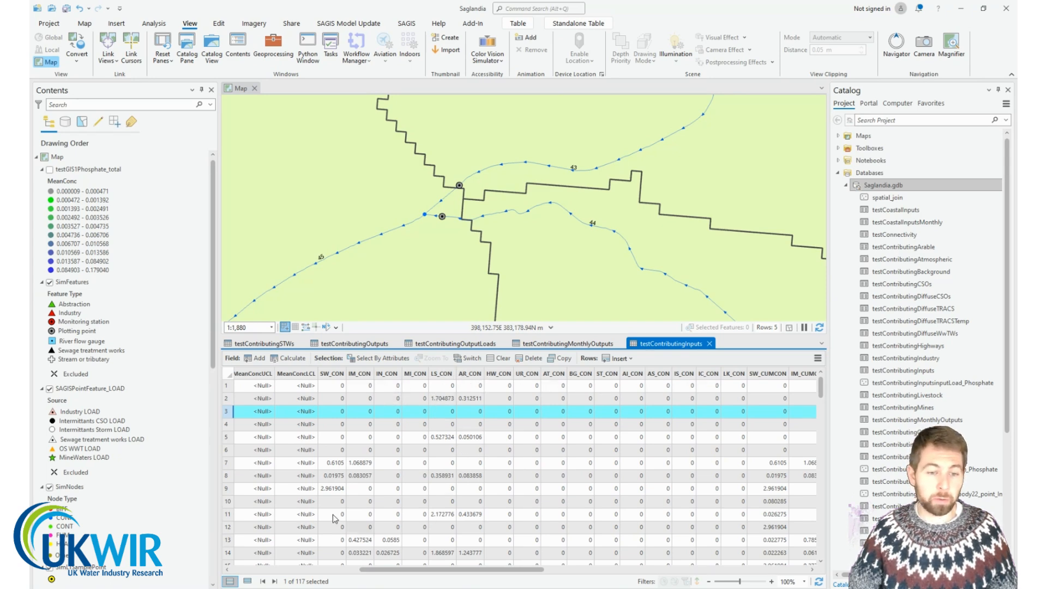
pyautogui.moveTo(504, 569); pyautogui.dragTo(653, 573)
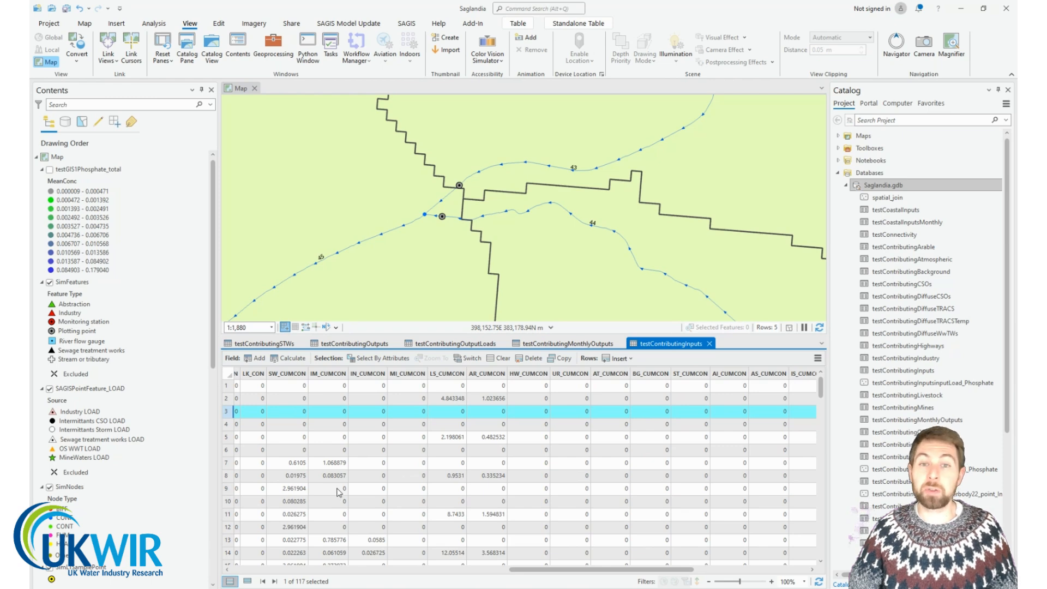
pyautogui.moveTo(547, 575); pyautogui.dragTo(721, 571)
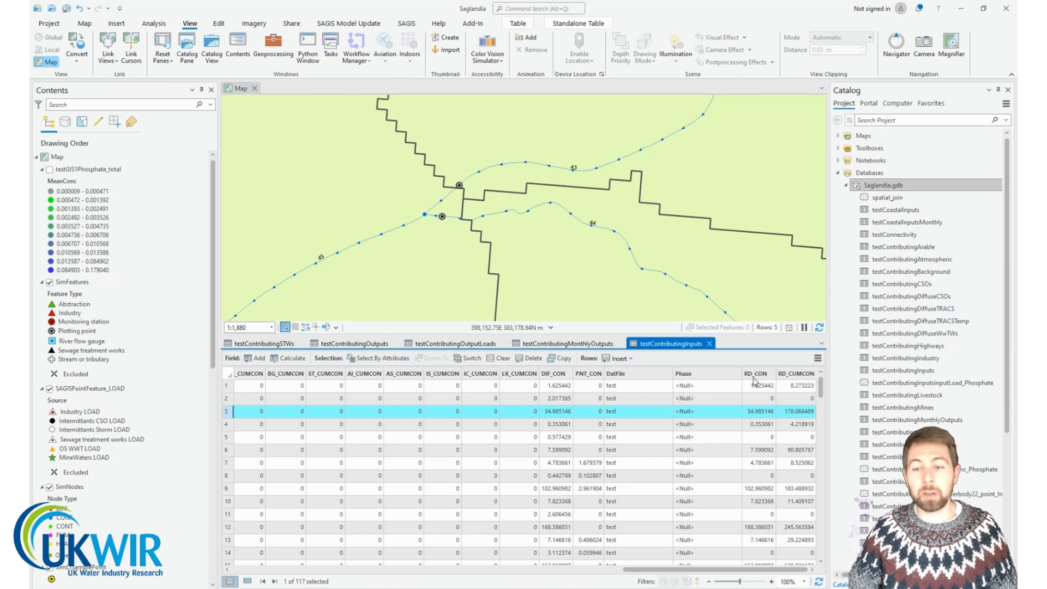
# Step: Compare the RD_CON and RD_CUMCON values in the first two rows of testContributingInputs
pyautogui.moveTo(754, 380)
pyautogui.moveTo(790, 378)
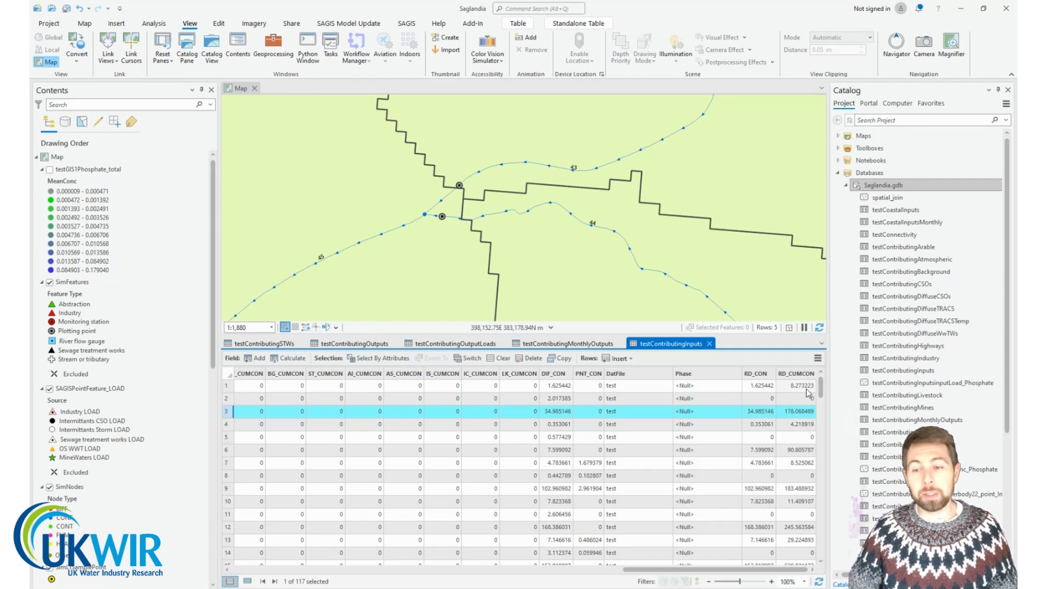
pyautogui.click(768, 386)
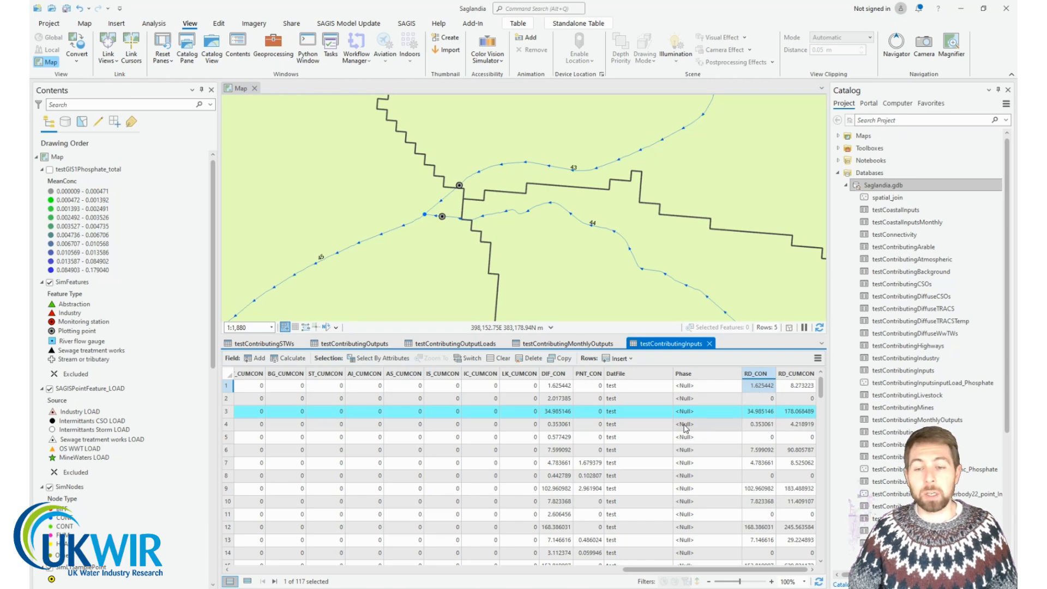
pyautogui.click(760, 403)
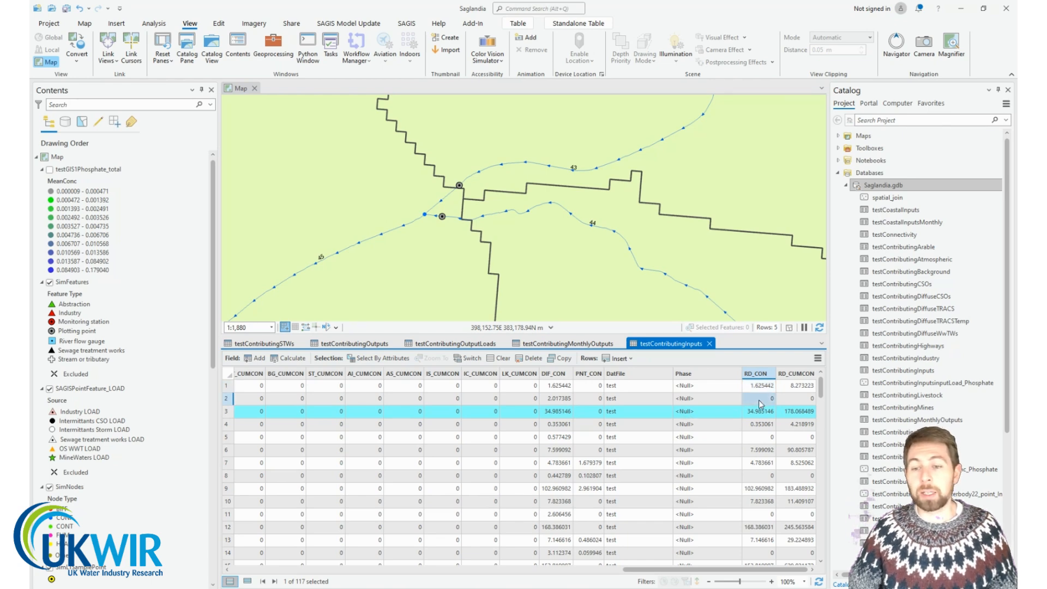
pyautogui.click(796, 399)
# Step: Check the DetCode of the second testContributingInputs row, then select the GBWaterbody1 row for determinand 0111 and review its fields
pyautogui.moveTo(638, 569); pyautogui.dragTo(214, 586)
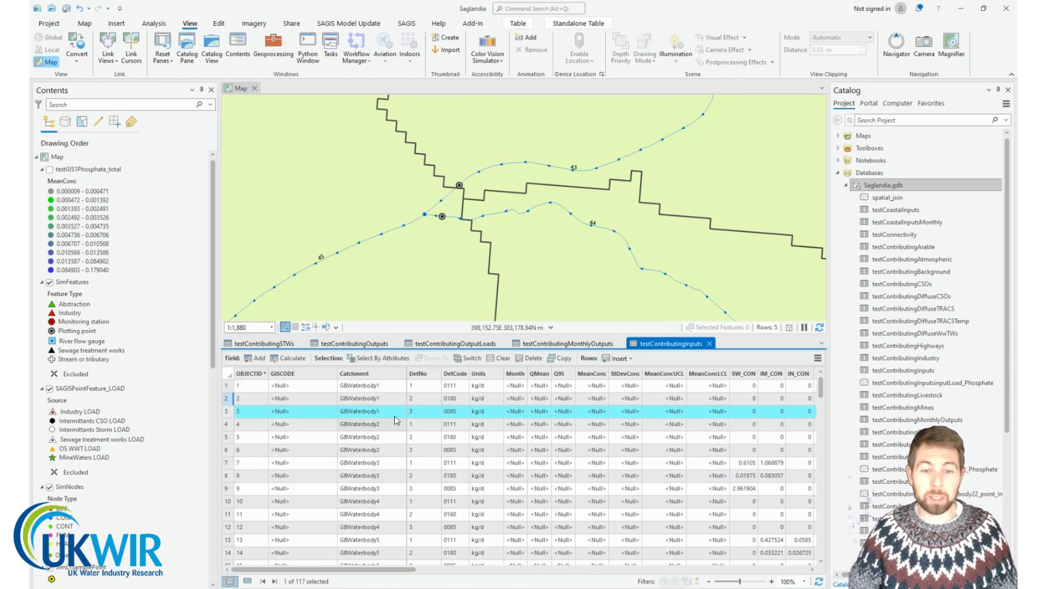
pyautogui.click(446, 398)
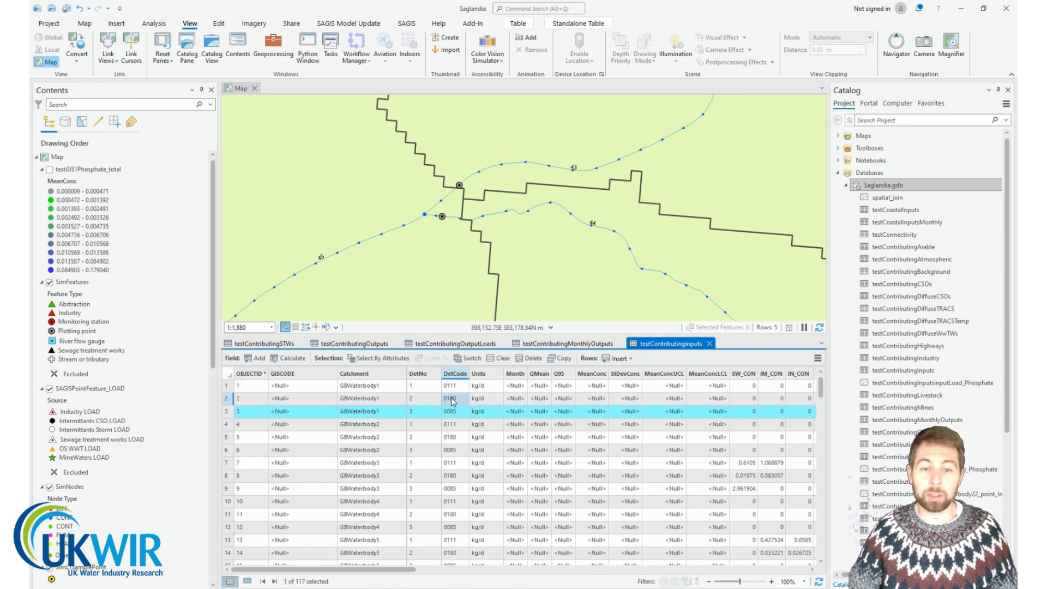
pyautogui.click(227, 386)
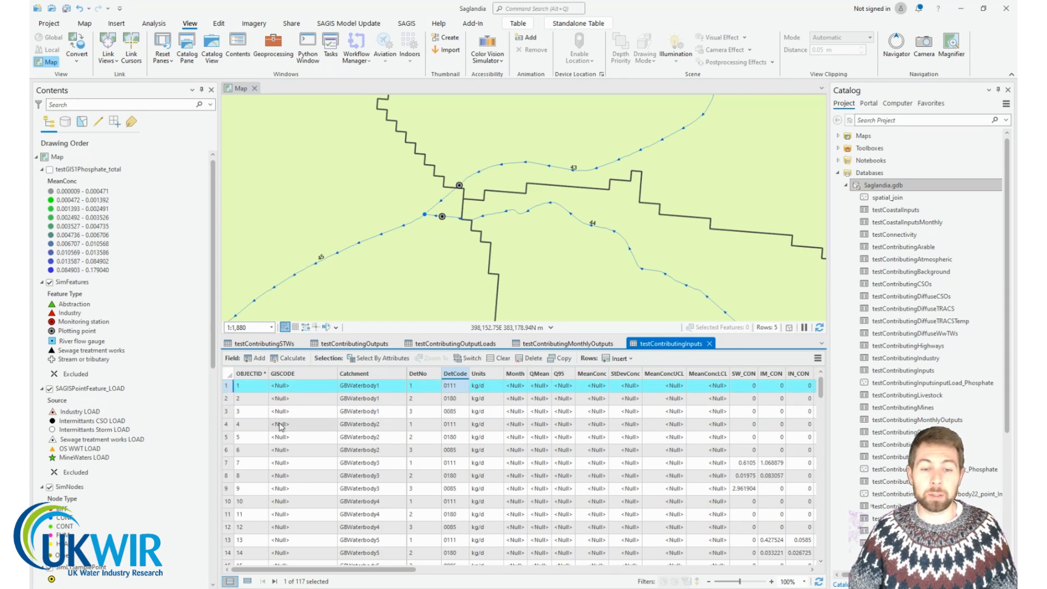
pyautogui.moveTo(366, 575); pyautogui.dragTo(758, 571)
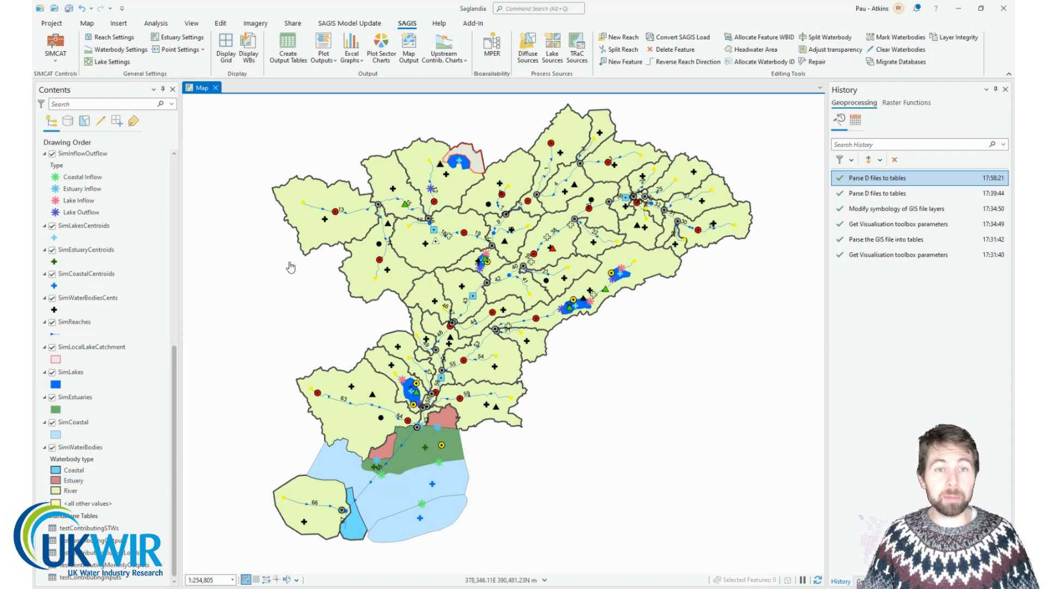
# Step: Start Plot Sector Charts, choose Phosphate as the chemical with Plot Rivers kept, and expand the advanced river options
pyautogui.click(375, 56)
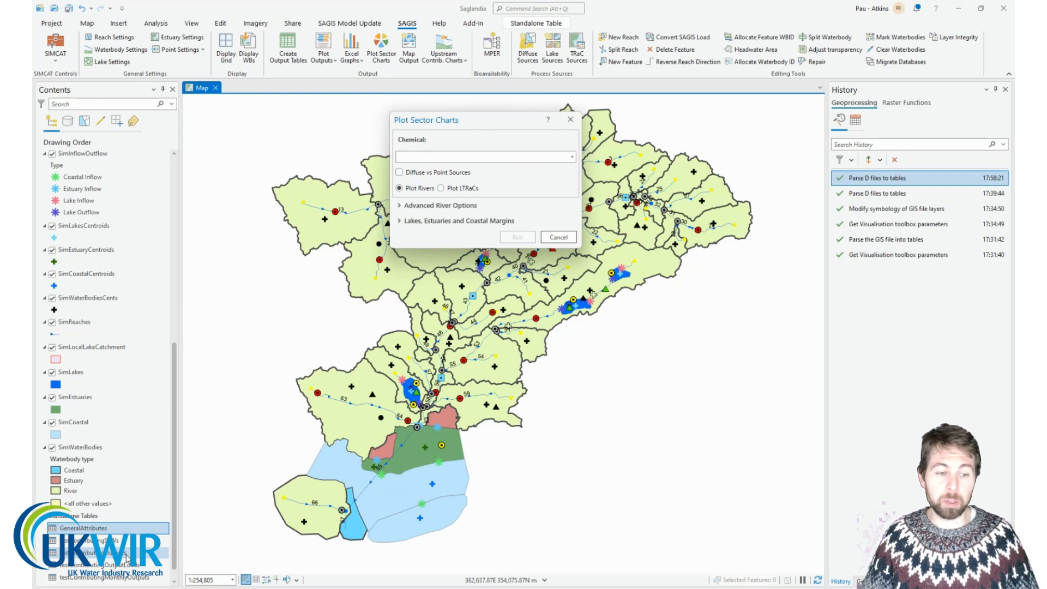
pyautogui.scroll(-1, 126, 556)
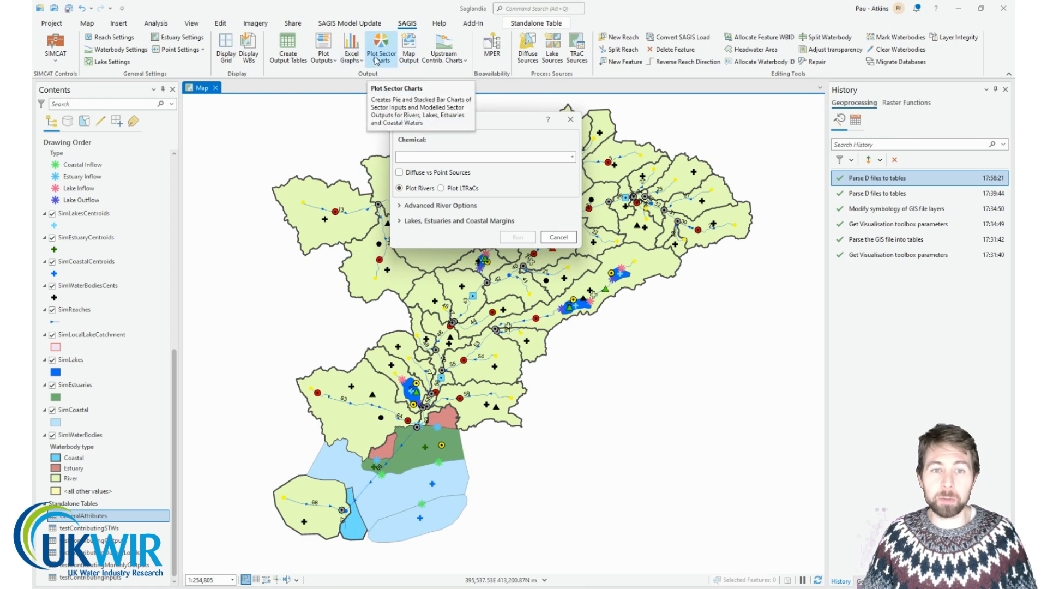
pyautogui.click(480, 158)
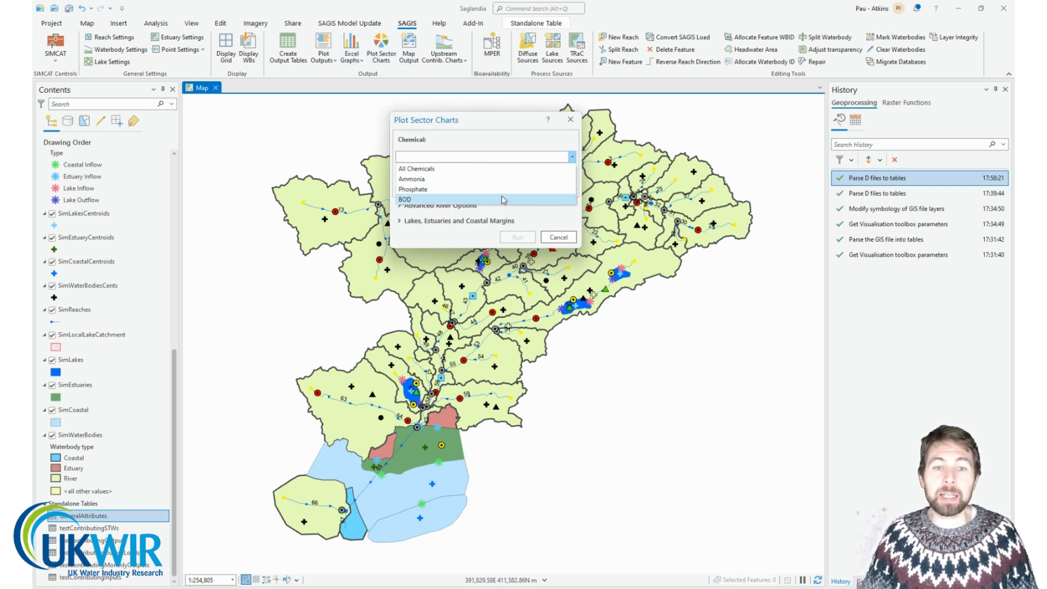
pyautogui.click(478, 191)
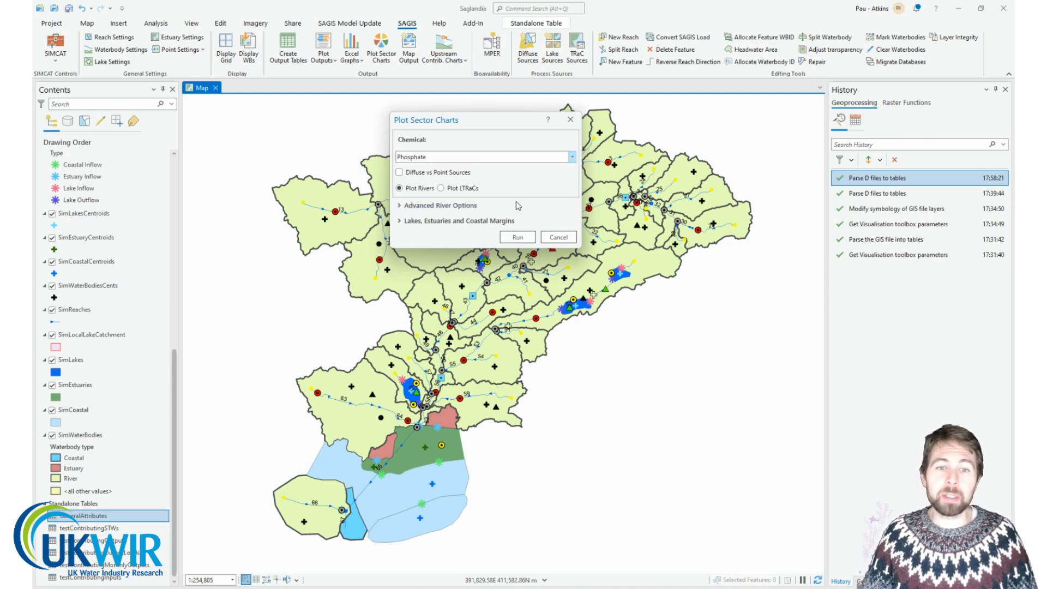
pyautogui.click(451, 207)
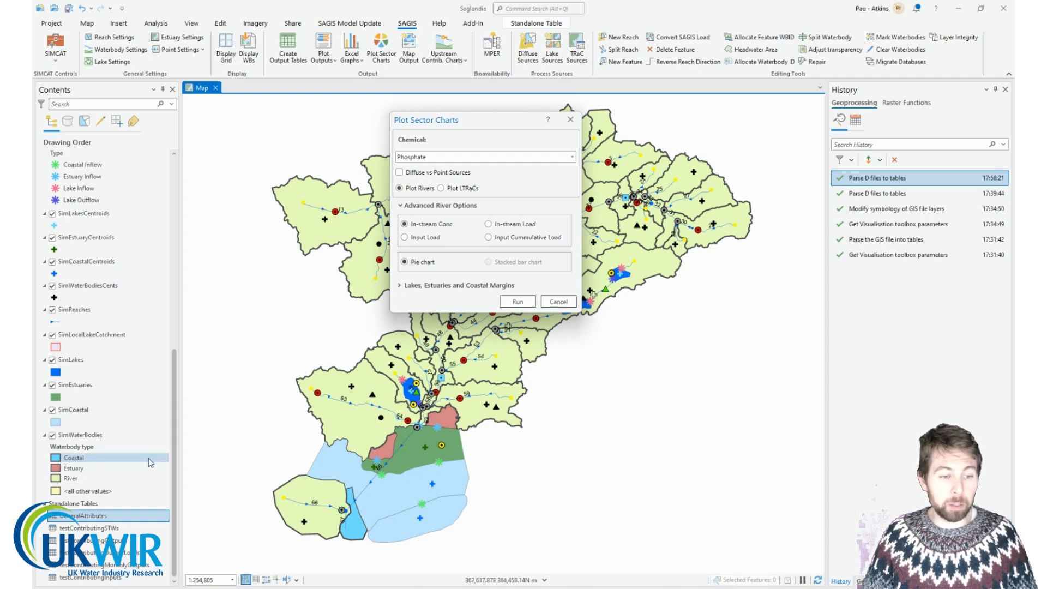
# Step: Point out the testContributingOutputs, testContributingOutputLoads and testContributingInputs tables that supply the river chart options
pyautogui.click(91, 542)
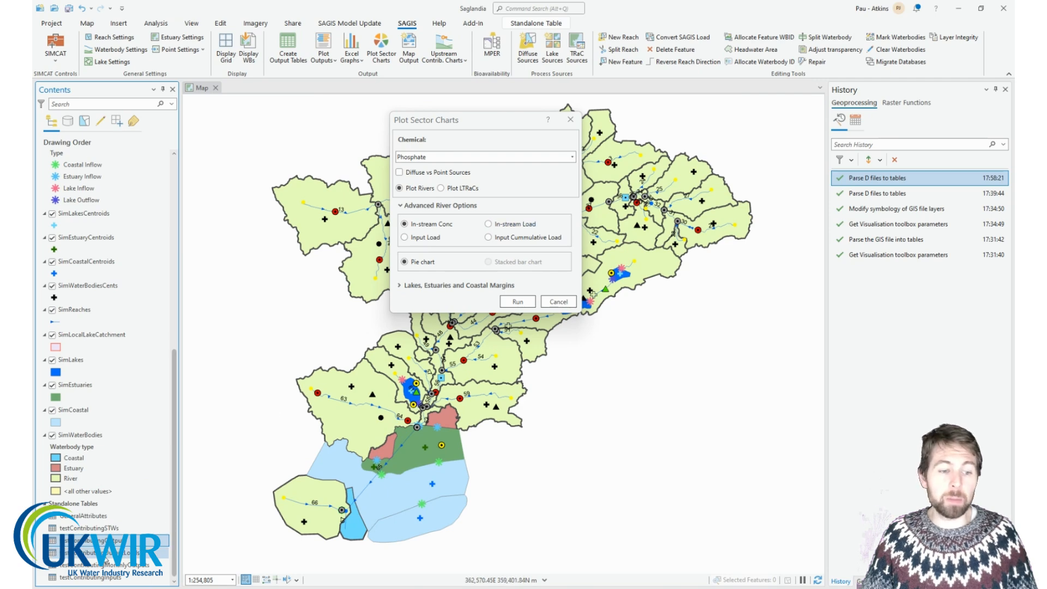
pyautogui.click(78, 556)
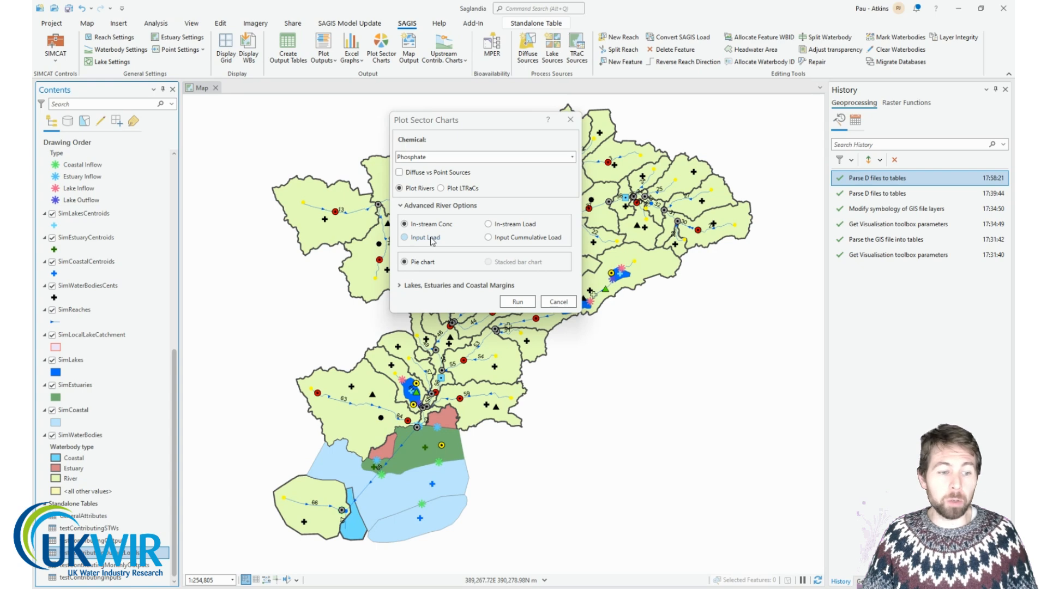
pyautogui.click(84, 579)
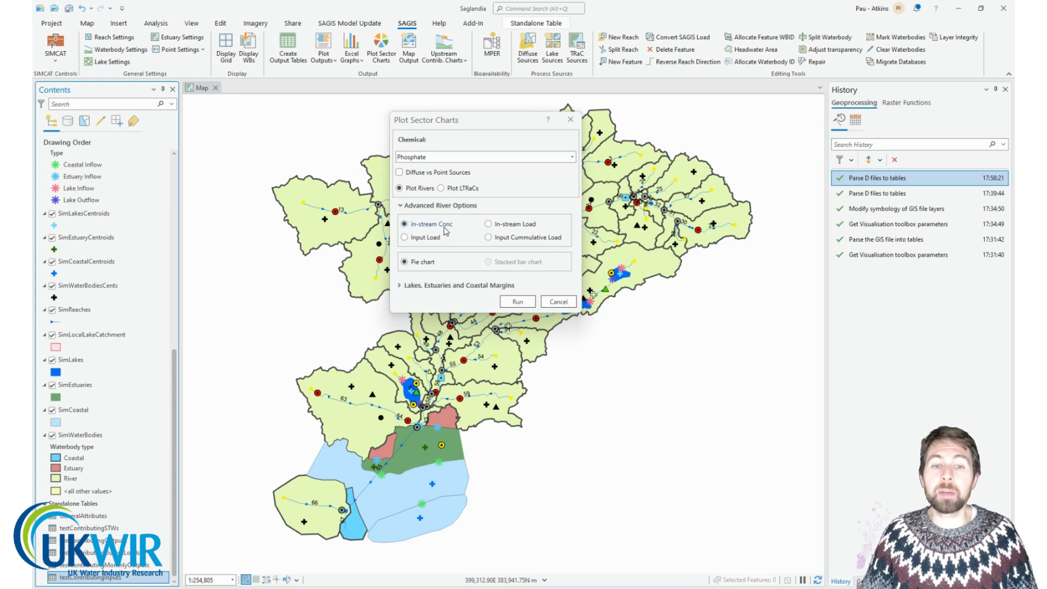
# Step: Plot the Phosphate in-stream concentration sector pie charts for rivers and widen the layer list to show the full chart layer name
pyautogui.click(516, 302)
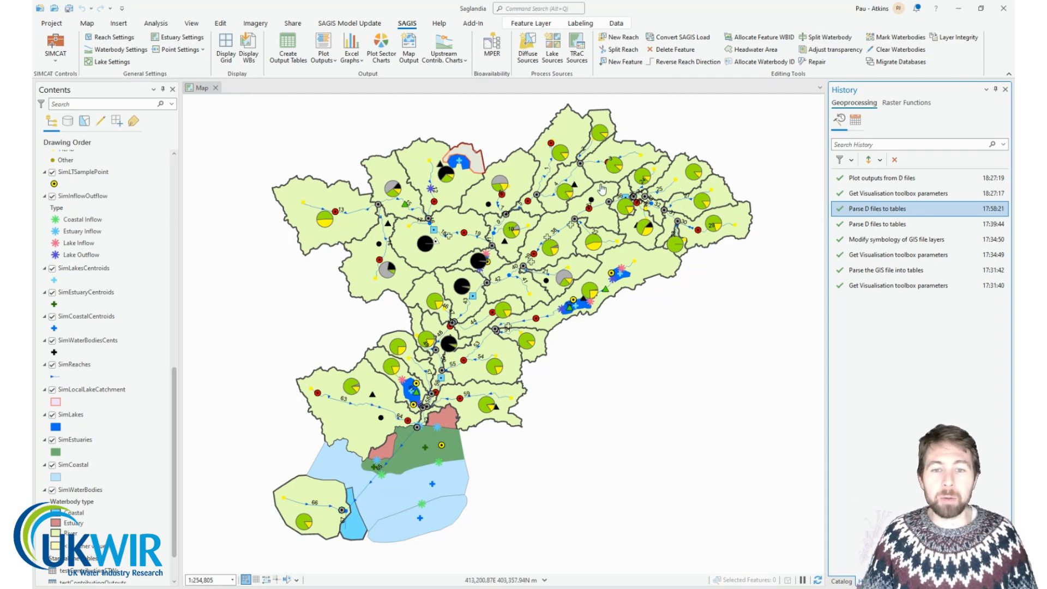
pyautogui.scroll(15, 109, 268)
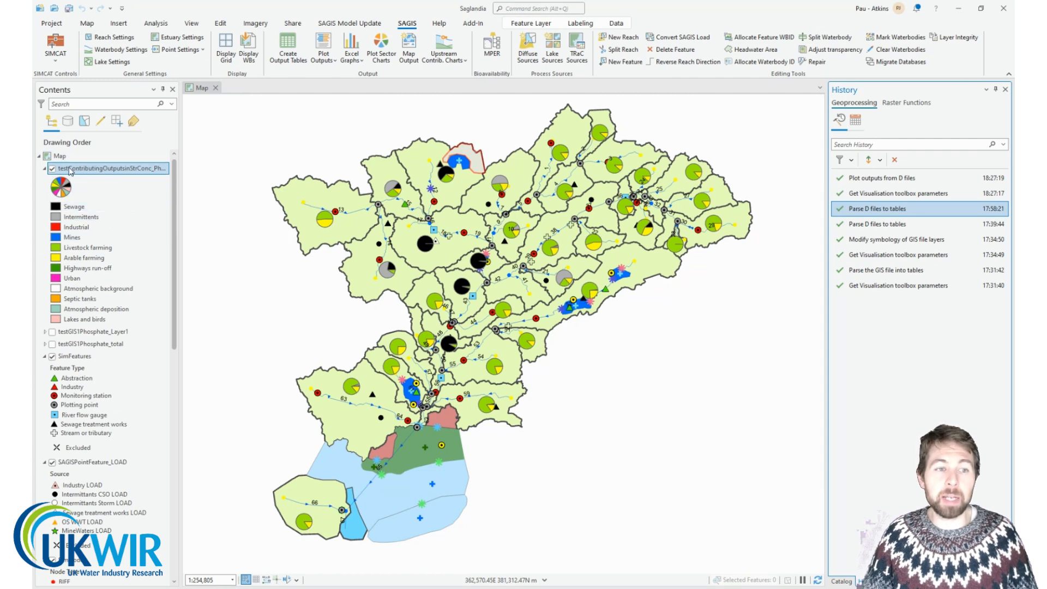
pyautogui.moveTo(182, 139); pyautogui.dragTo(221, 139)
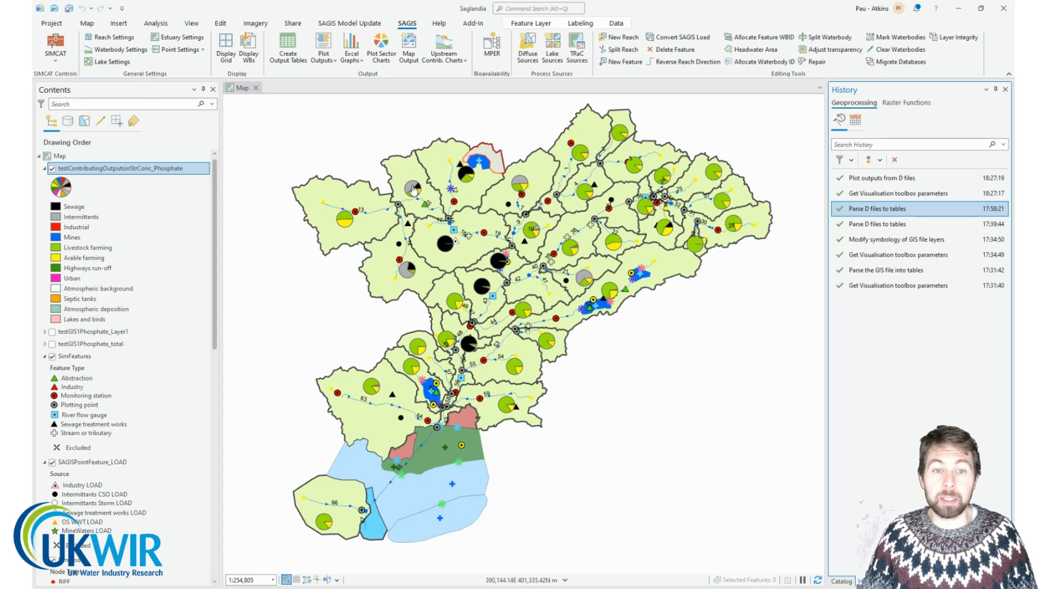
# Step: Examine the water body pie charts in the northwest against the Livestock farming, Arable farming and Sewage legend classes
pyautogui.scroll(3, 414, 189)
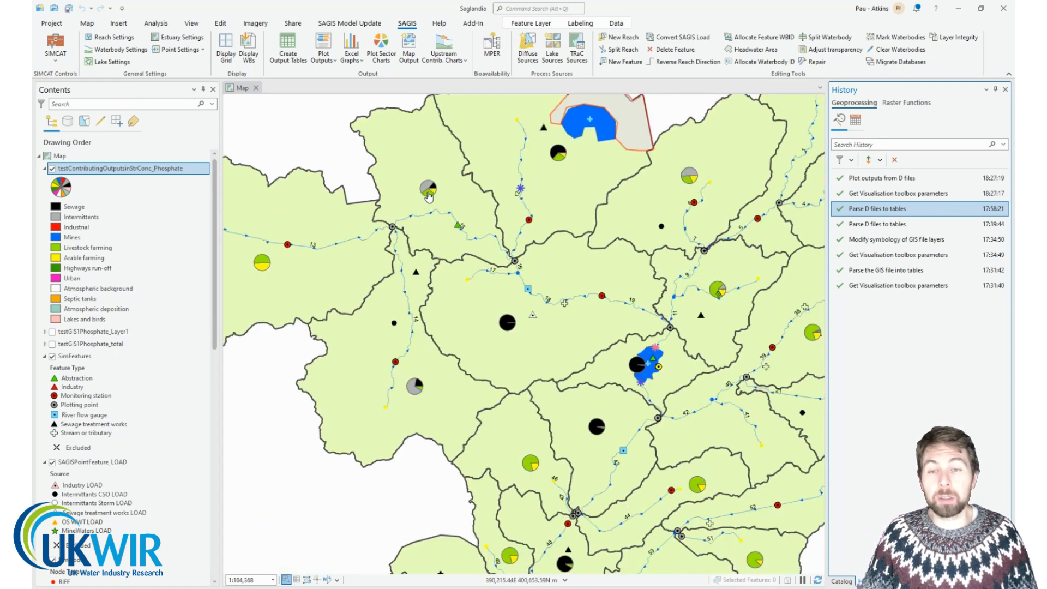
pyautogui.rightClick(428, 197)
pyautogui.click(348, 155)
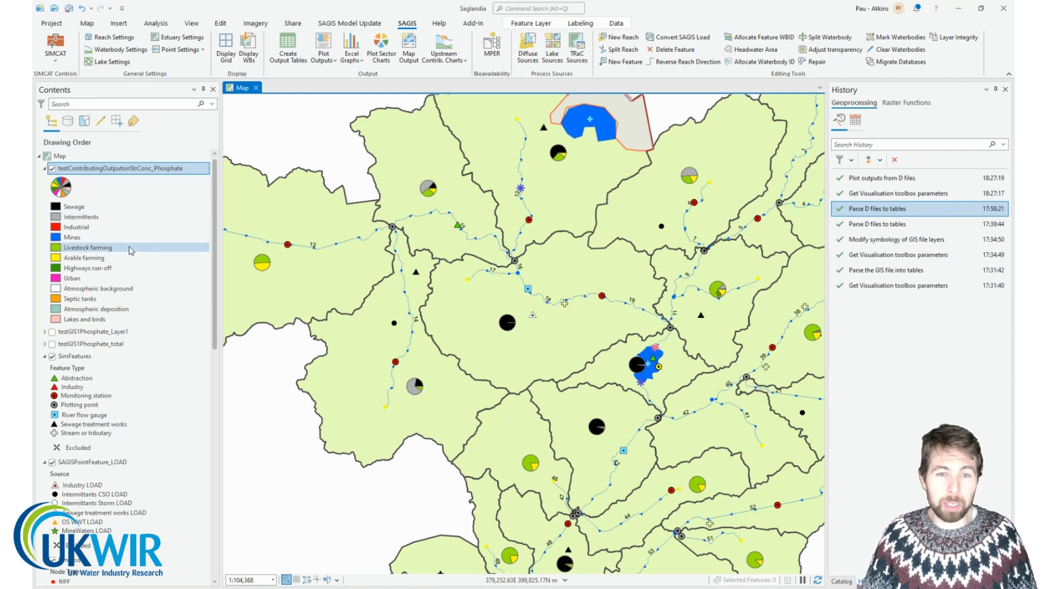
pyautogui.click(131, 250)
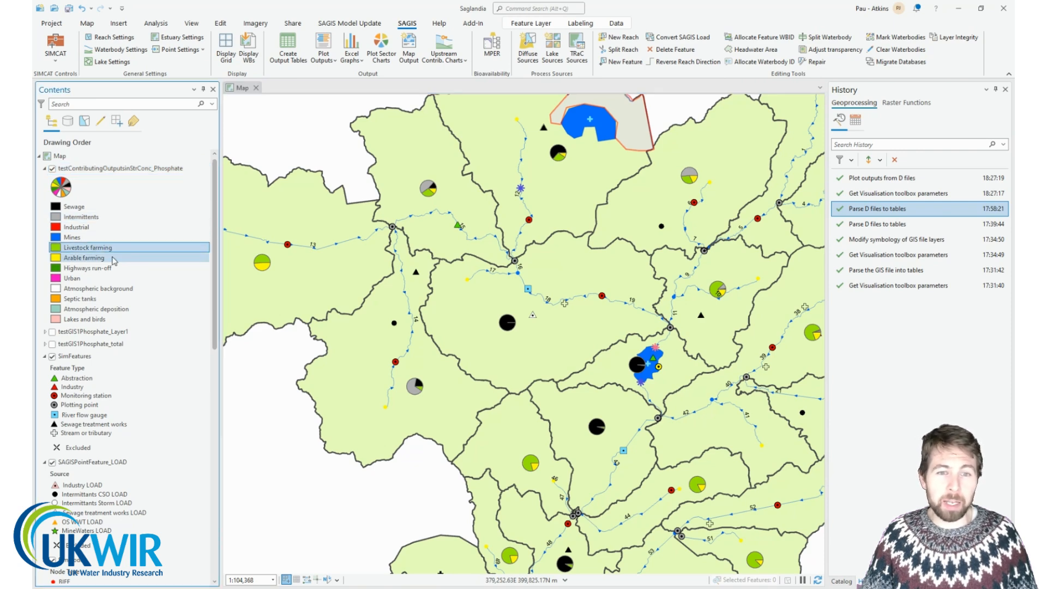
pyautogui.click(114, 258)
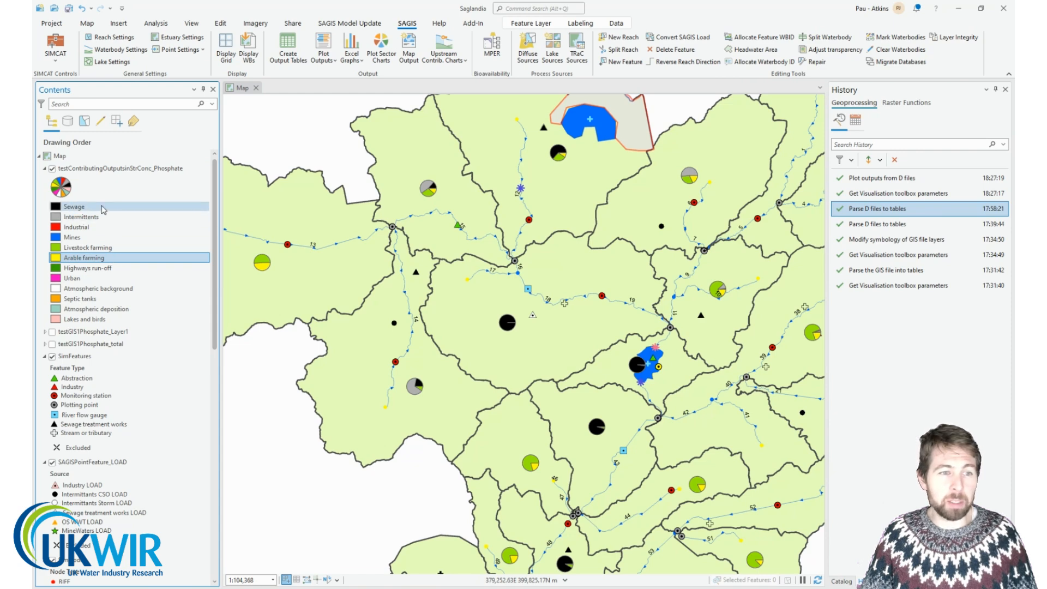
pyautogui.click(104, 207)
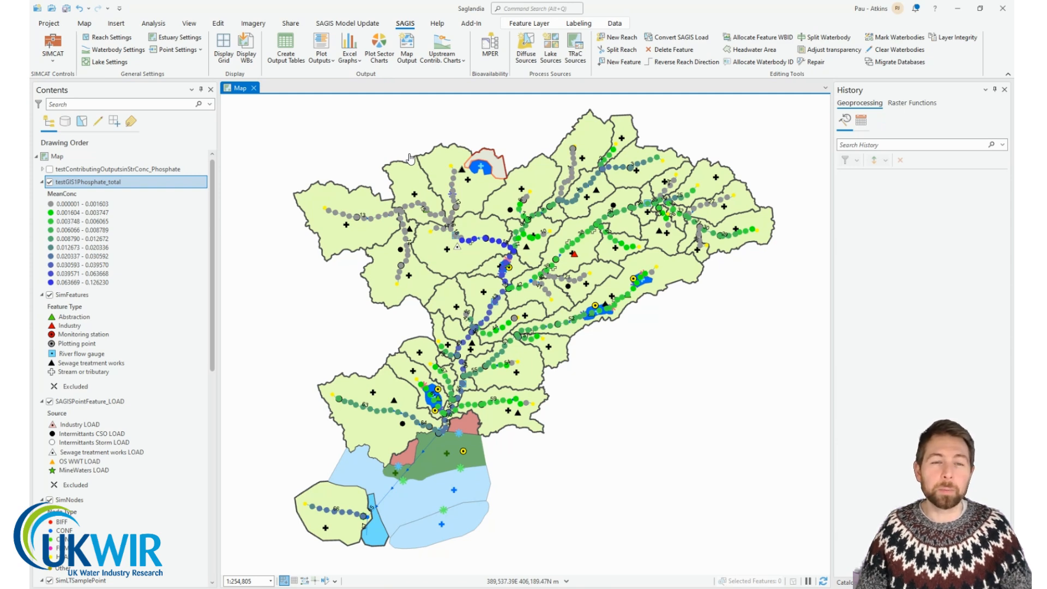
# Step: Start a river chainage graph for Phosphate and pick Amur on the map as the start reach
pyautogui.click(357, 59)
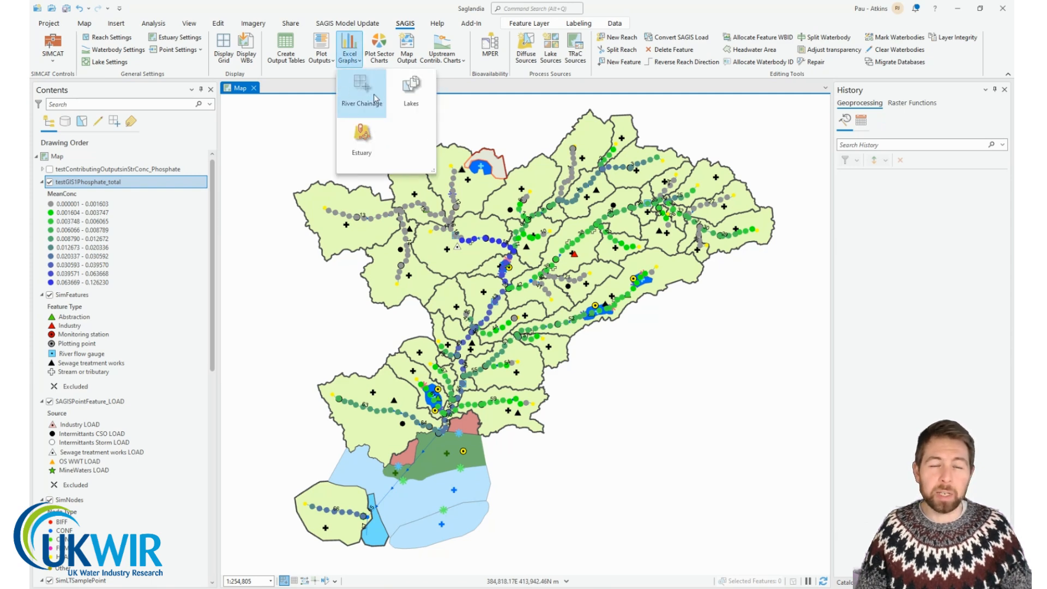
pyautogui.click(362, 97)
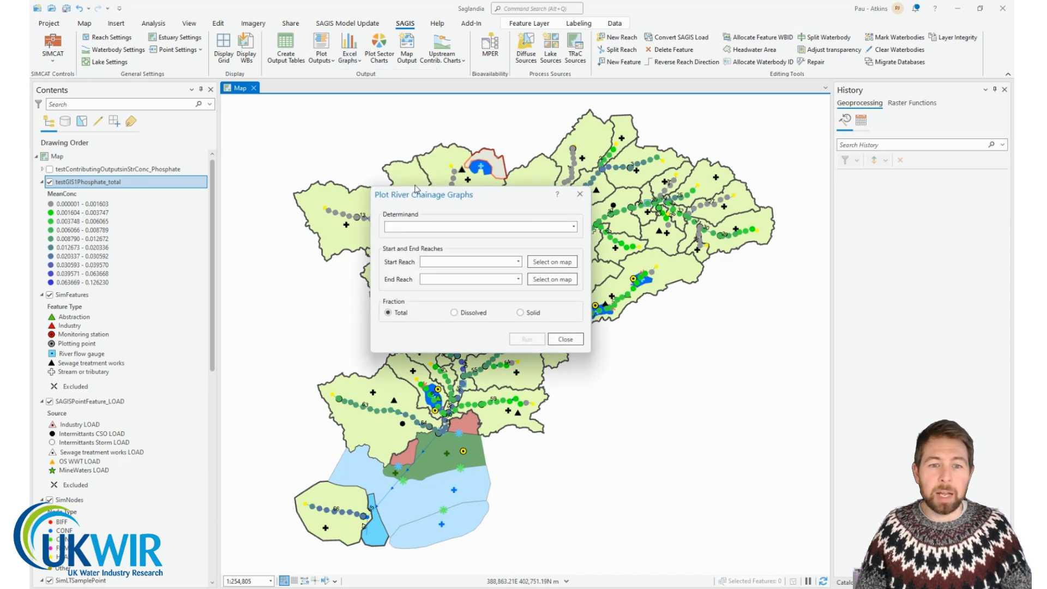
pyautogui.click(496, 229)
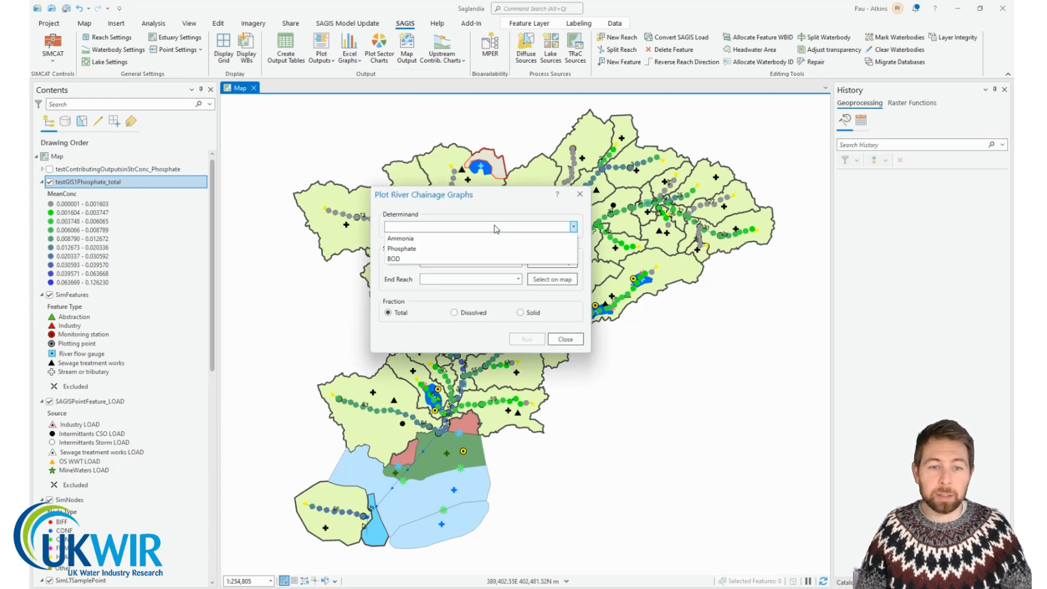
pyautogui.click(471, 250)
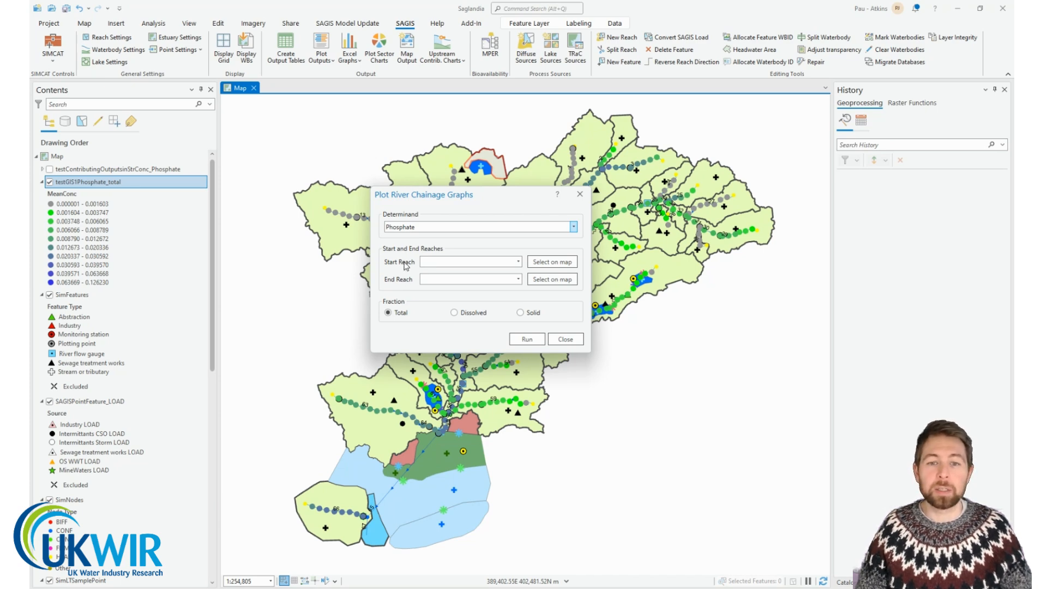
pyautogui.click(542, 264)
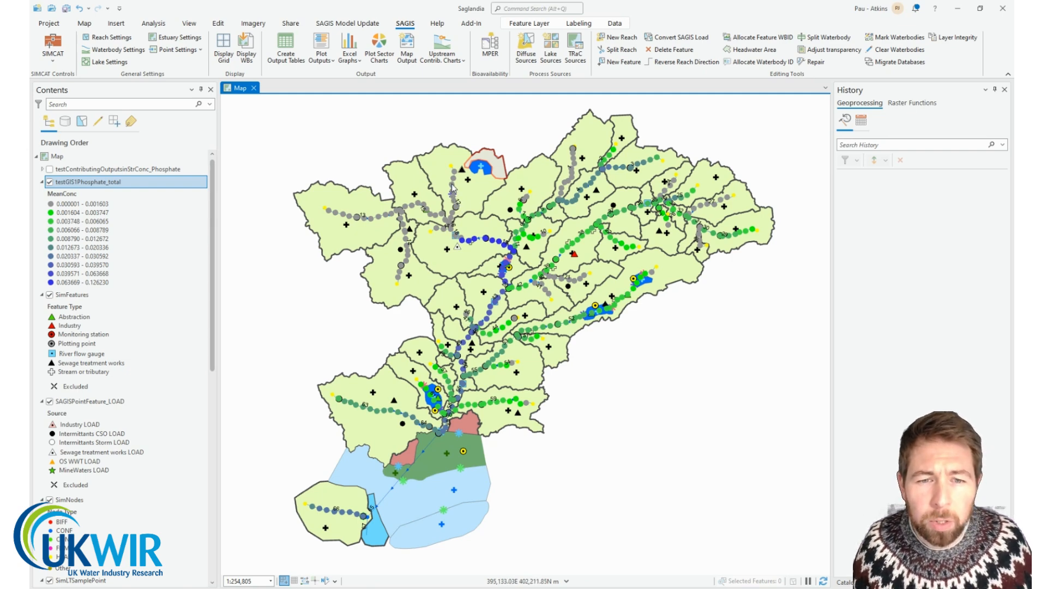
pyautogui.click(452, 187)
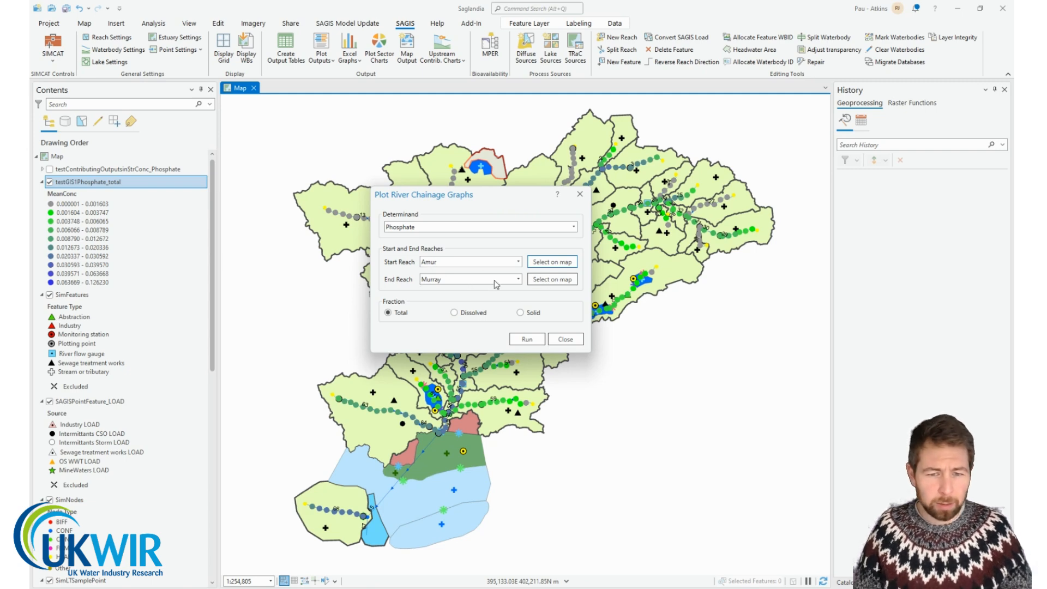
# Step: Try Murray and Saskatchewan as end reaches on the map, then set the end reach to Murray
pyautogui.click(552, 279)
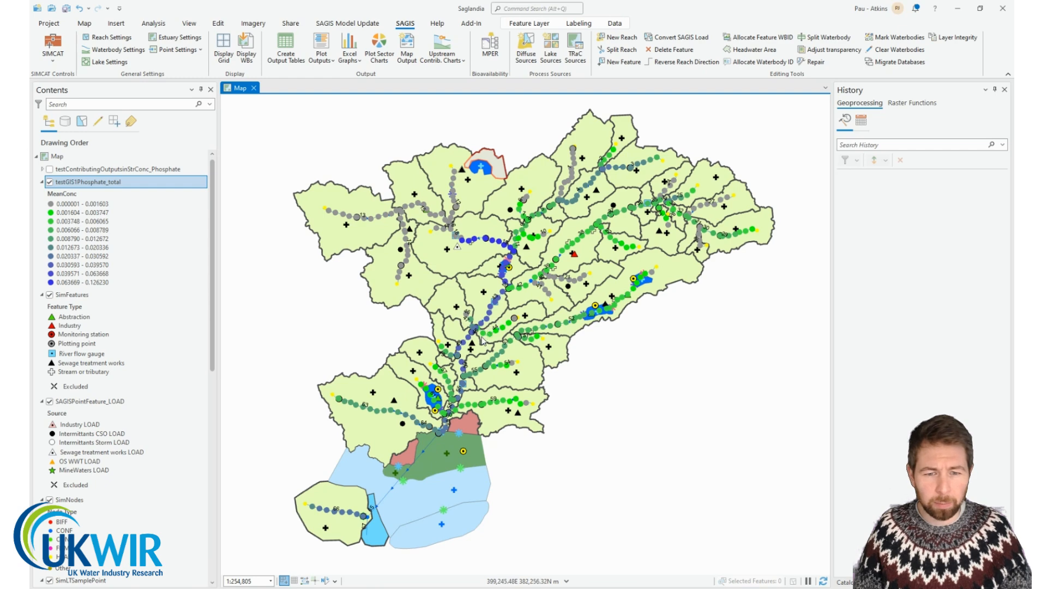
pyautogui.click(490, 316)
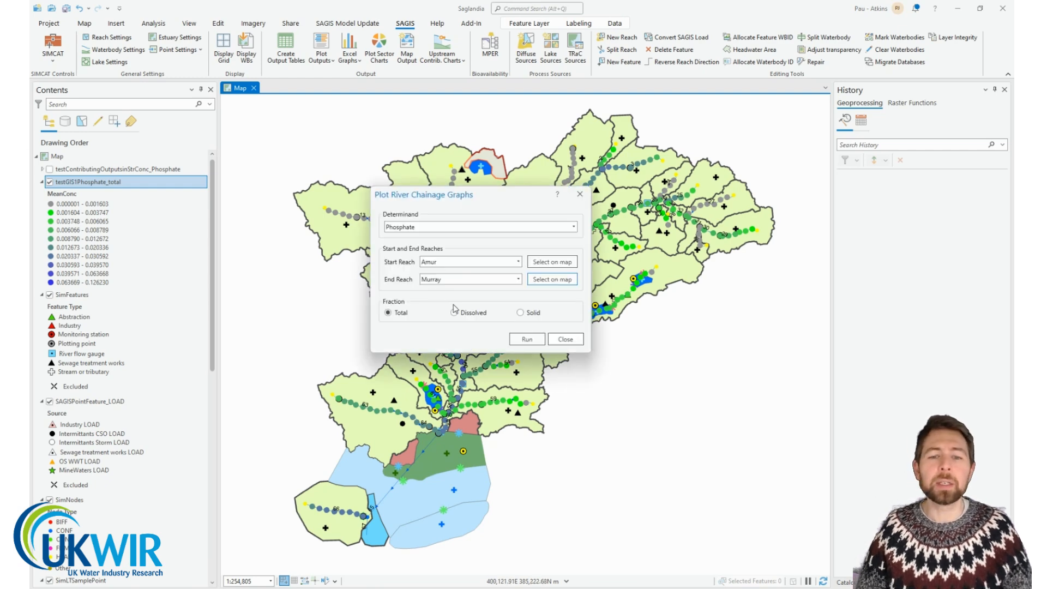
pyautogui.click(551, 279)
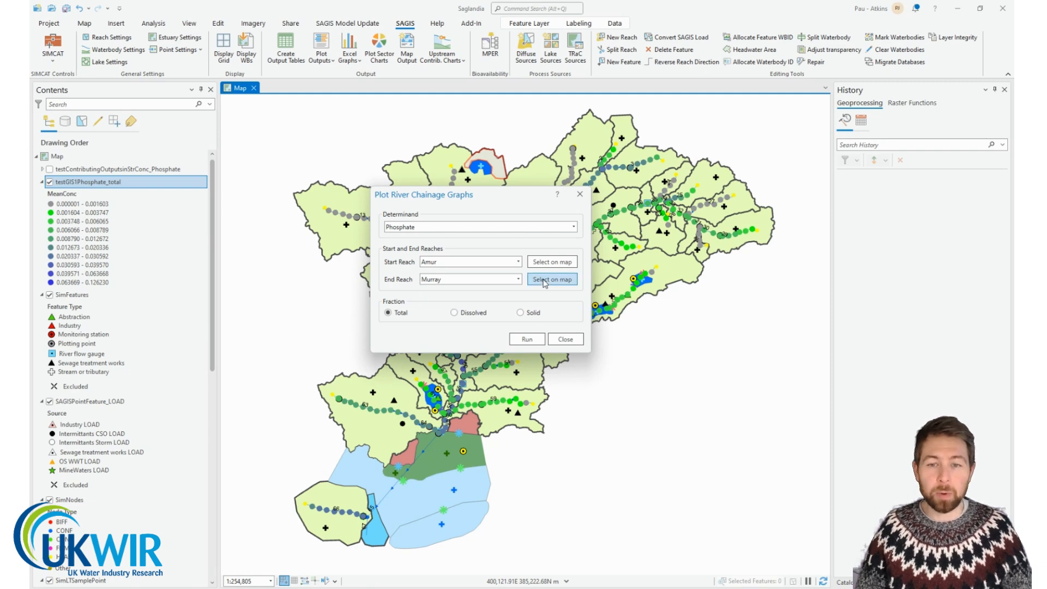
pyautogui.click(464, 388)
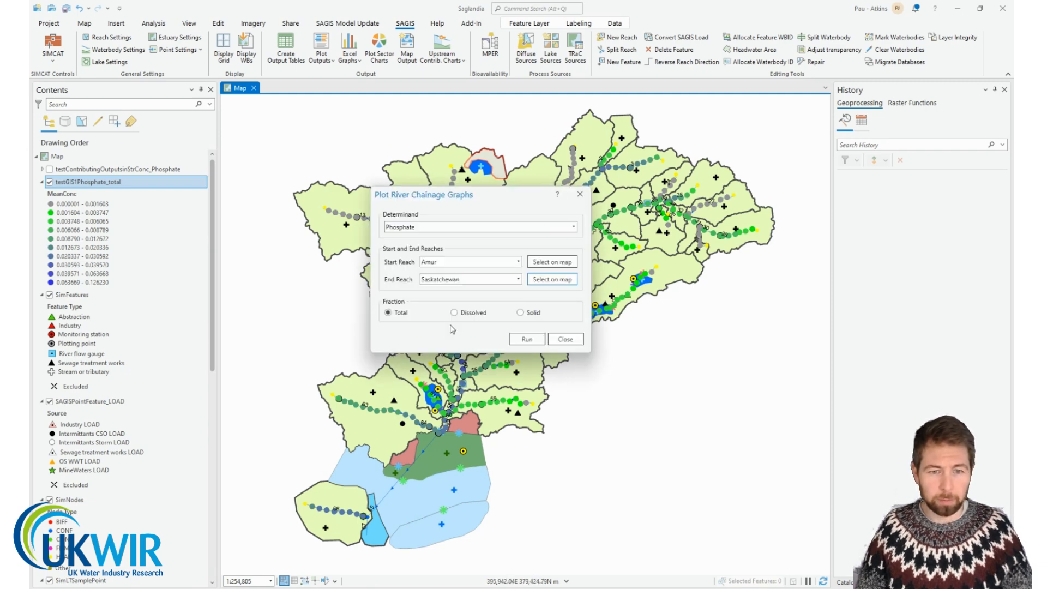
pyautogui.click(538, 284)
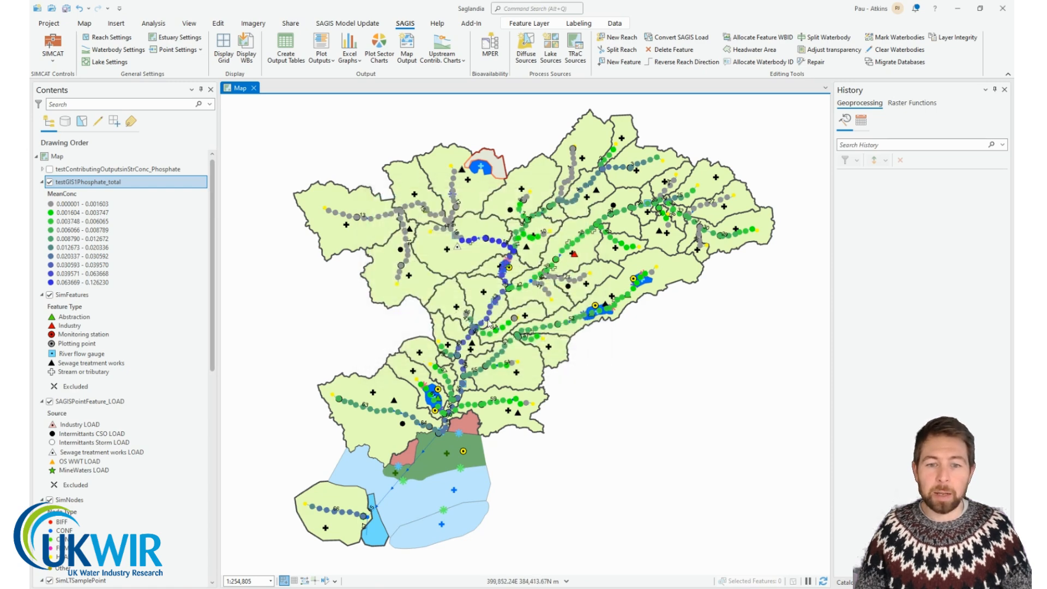
pyautogui.click(488, 323)
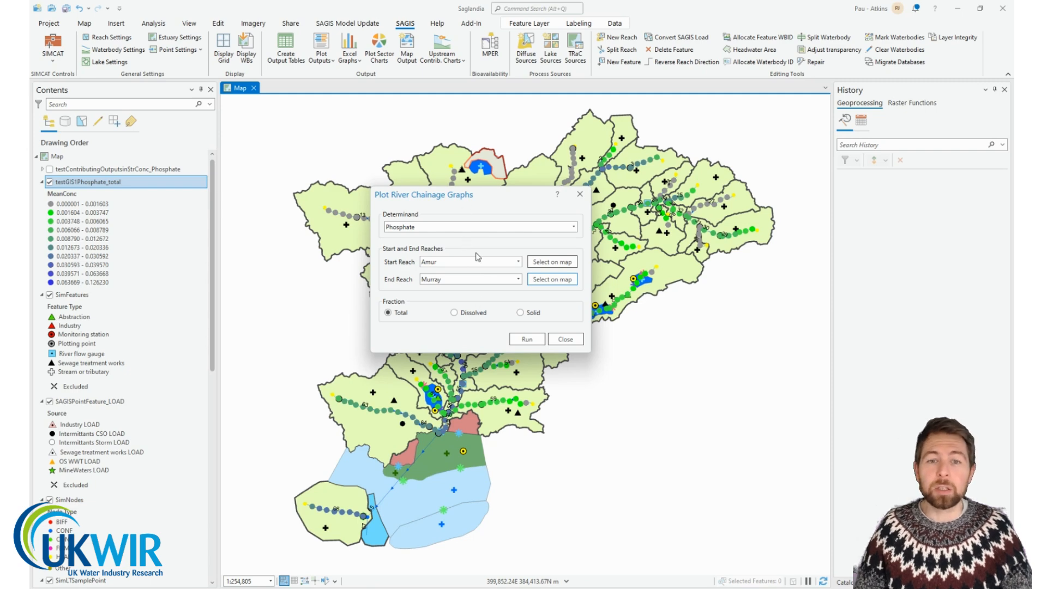
# Step: Run the Phosphate river chainage graph from Amur to Murray with the Total fraction
pyautogui.moveTo(501, 205); pyautogui.dragTo(635, 234)
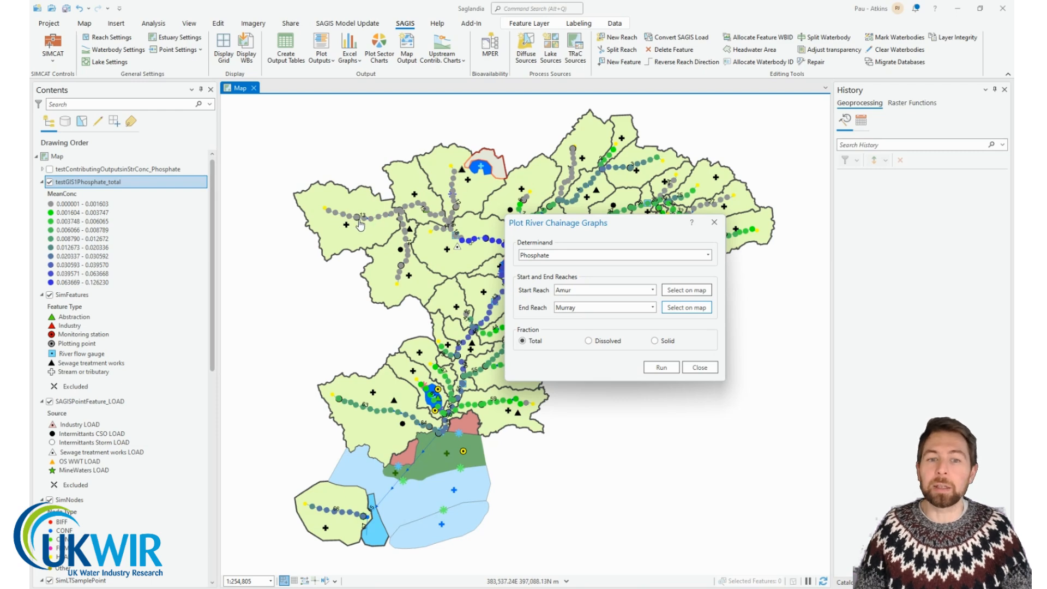
pyautogui.moveTo(621, 227); pyautogui.dragTo(523, 222)
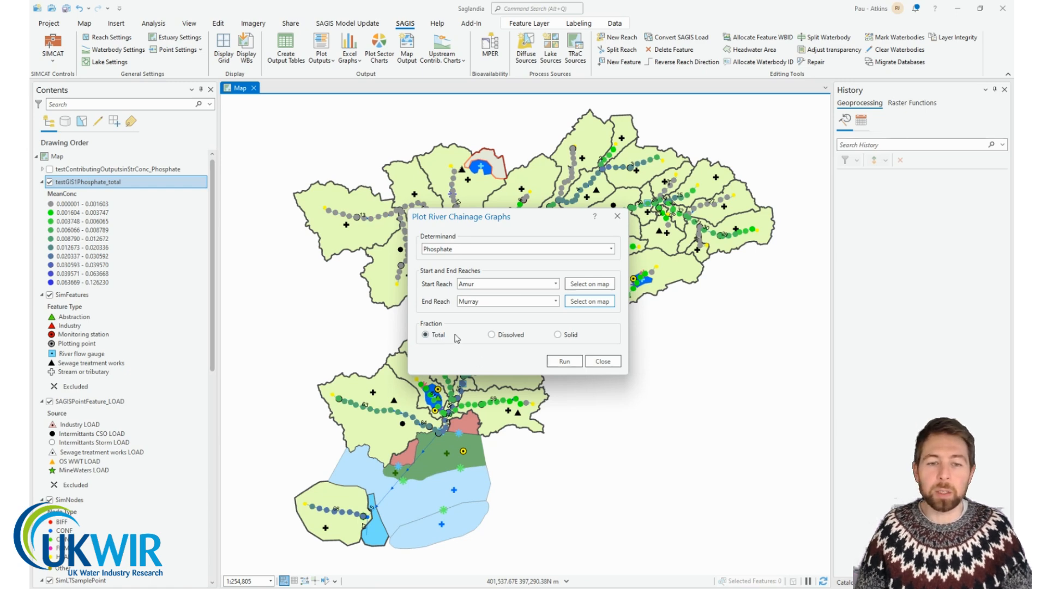
pyautogui.click(564, 362)
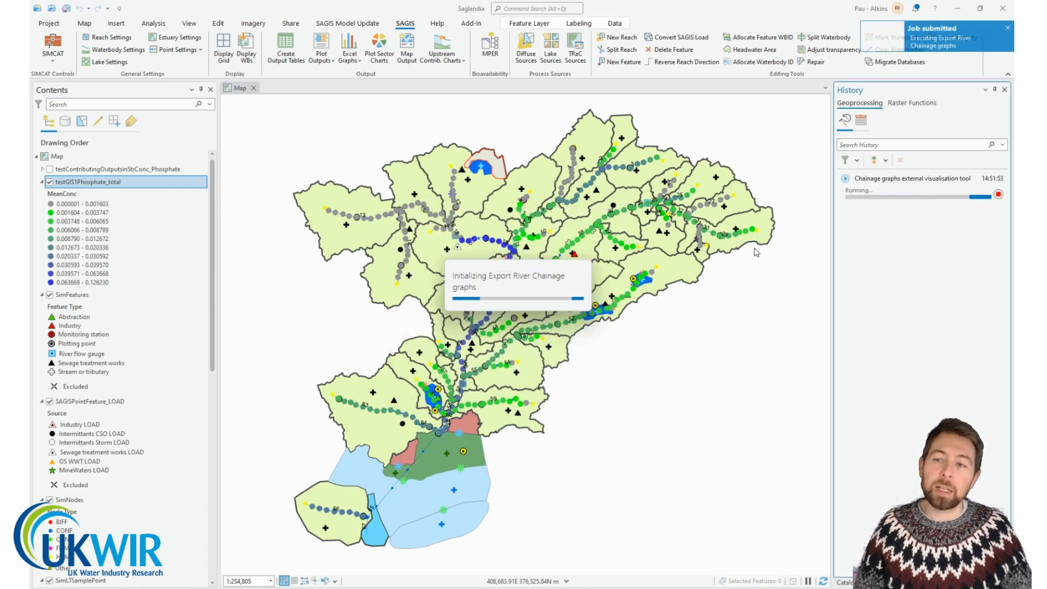
# Step: Check the chainage graph tool's run messages in the geoprocessing history for the created workbook's folder and file name, and close the details
pyautogui.moveTo(914, 178)
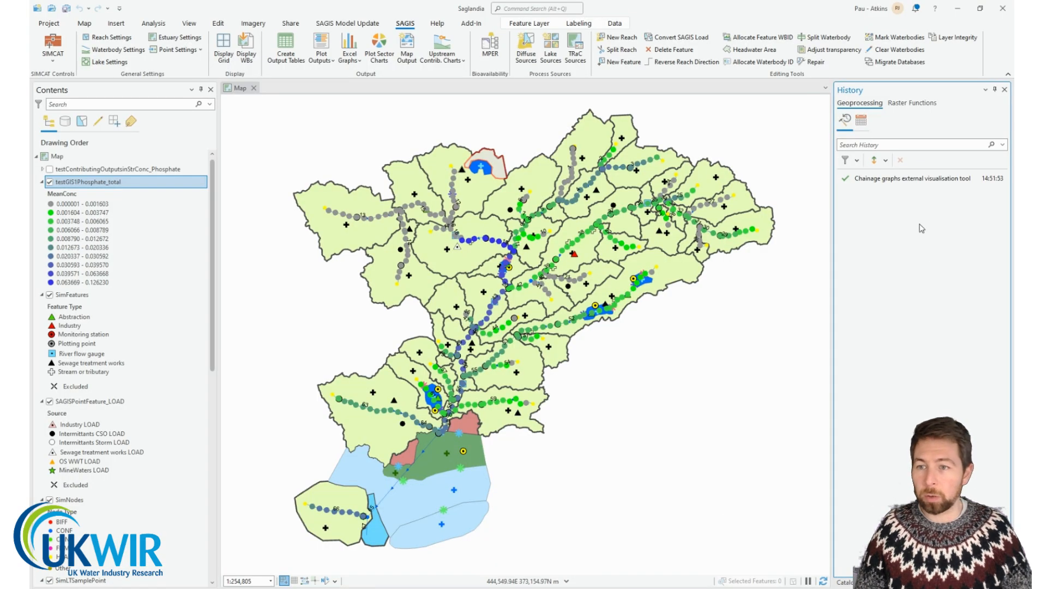
pyautogui.moveTo(902, 182)
pyautogui.click(811, 189)
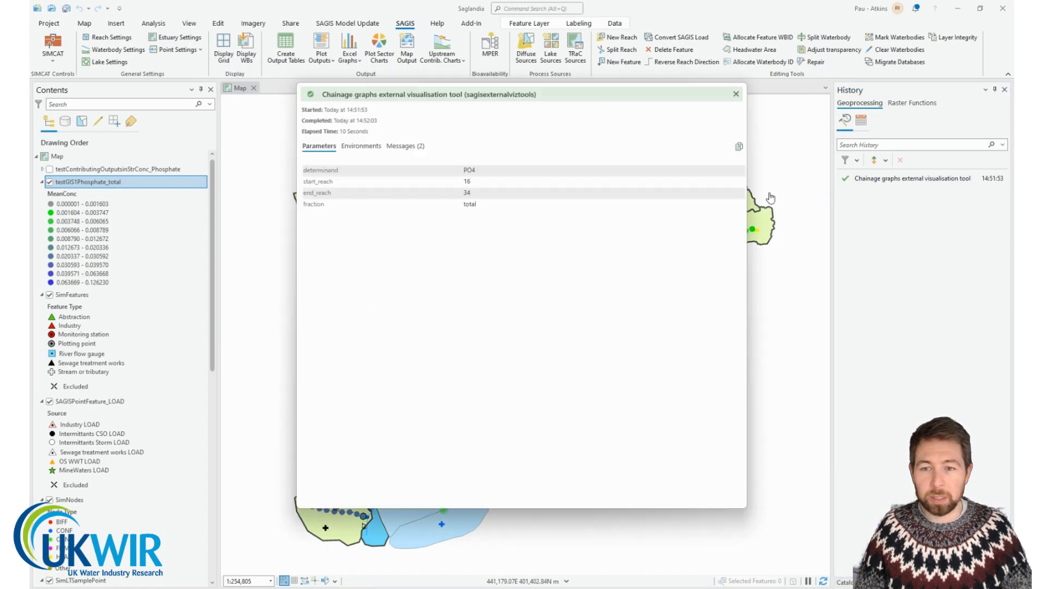
pyautogui.click(412, 149)
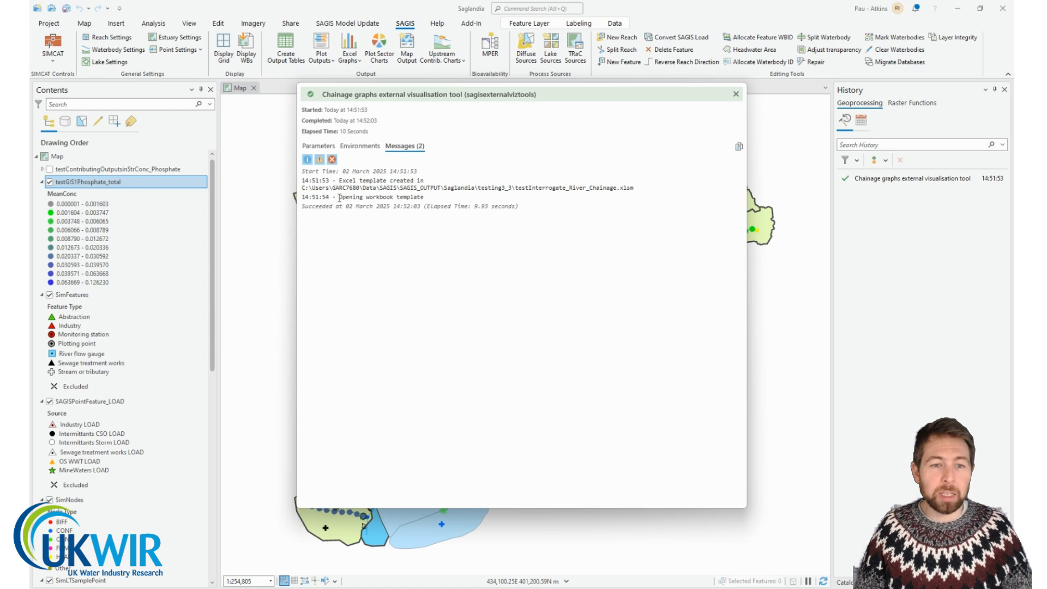
pyautogui.moveTo(304, 188); pyautogui.dragTo(335, 188)
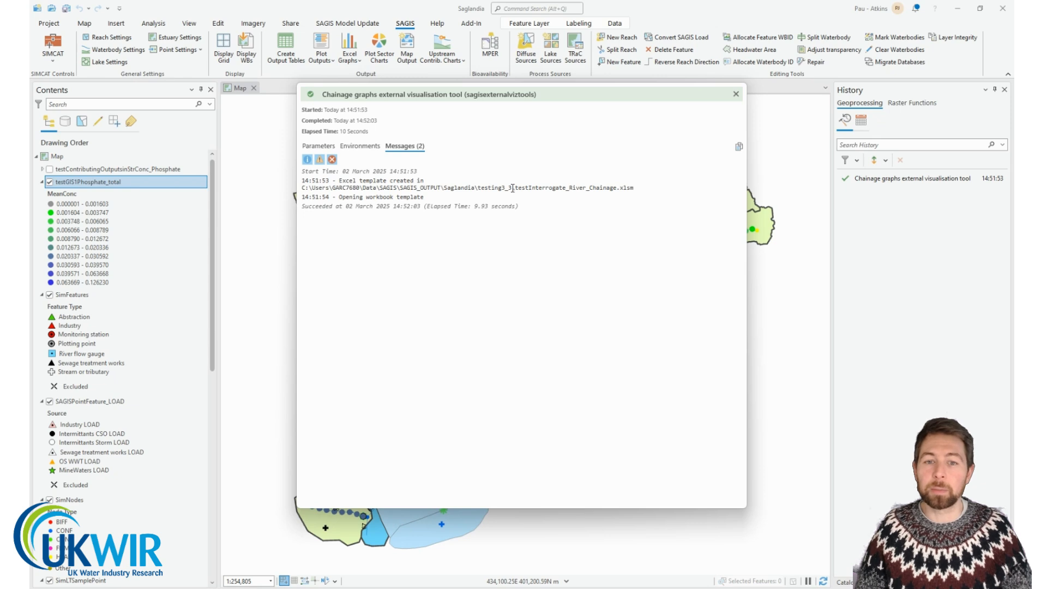
pyautogui.moveTo(634, 188); pyautogui.dragTo(516, 188)
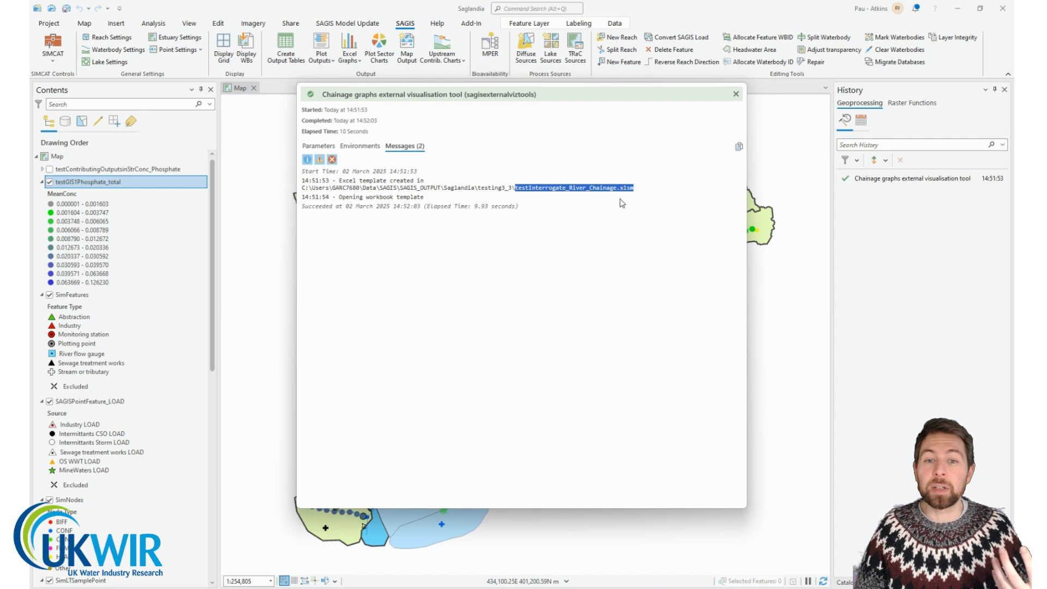
pyautogui.click(515, 191)
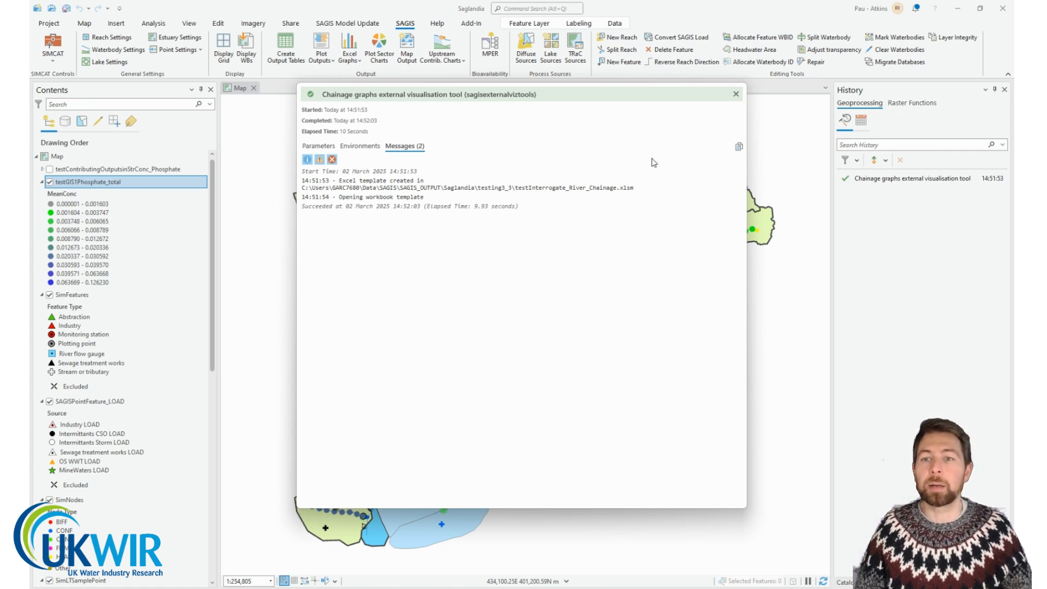
pyautogui.click(735, 95)
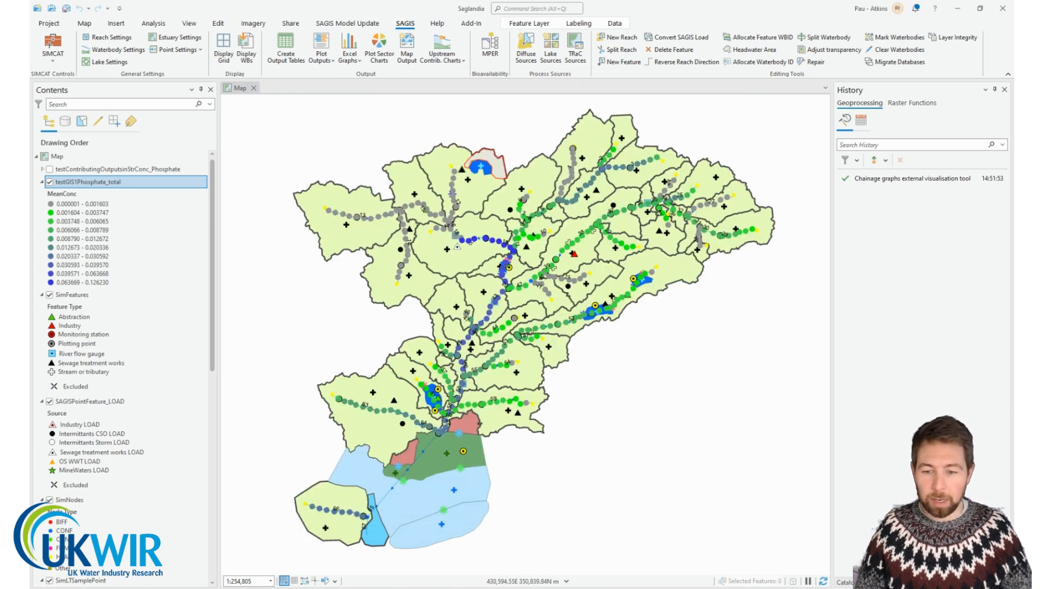
# Step: Switch to testInterrogate_River_Chainage.xlsm in Excel, review the DataIn and SAGISInputs sheets, and initialise the data from the import controls
pyautogui.click(726, 588)
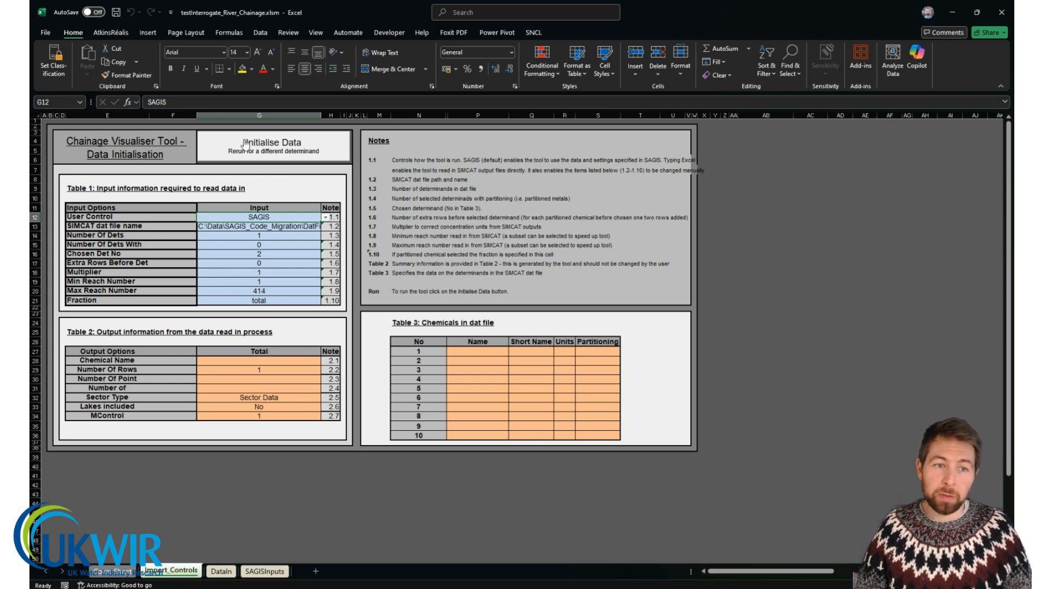
pyautogui.click(221, 572)
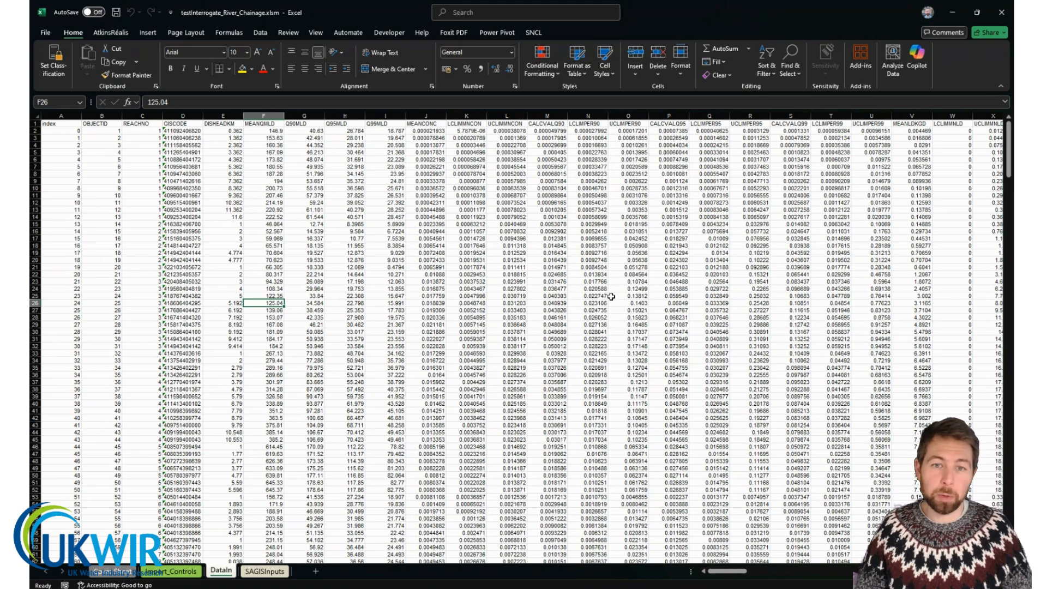
pyautogui.click(265, 572)
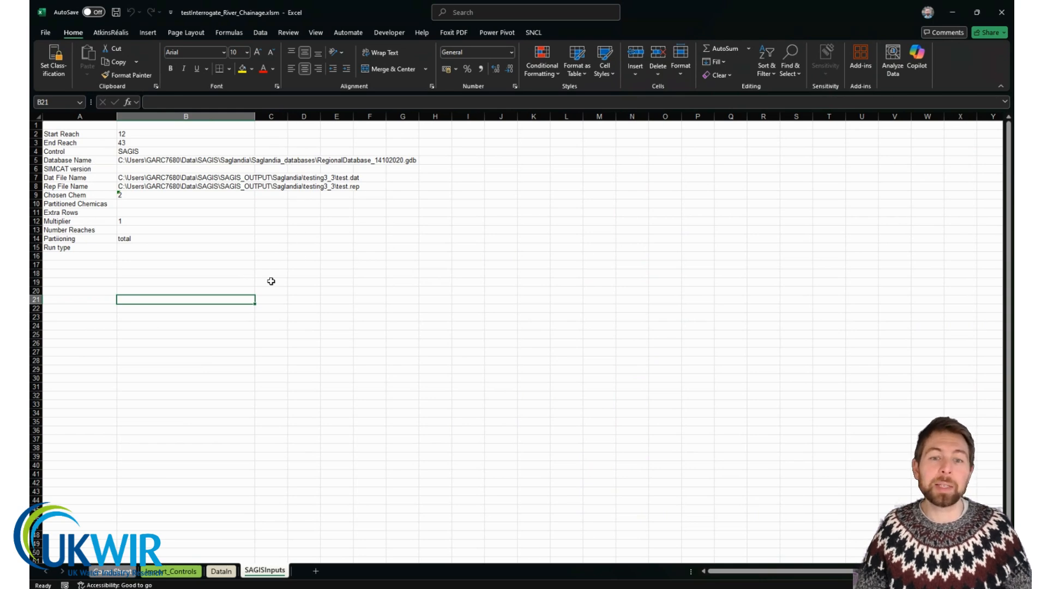
pyautogui.click(190, 572)
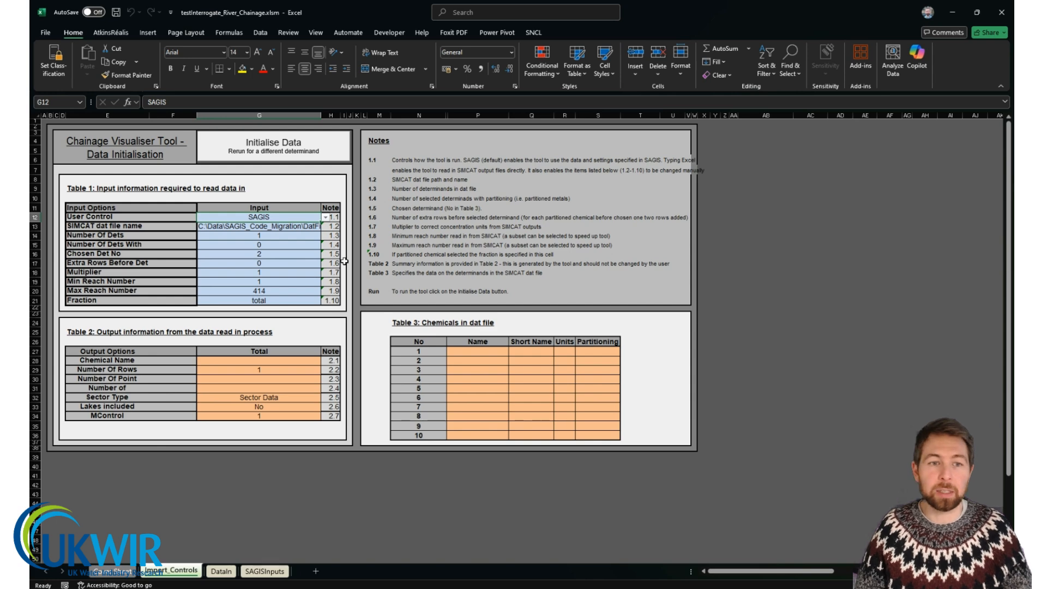
pyautogui.click(280, 150)
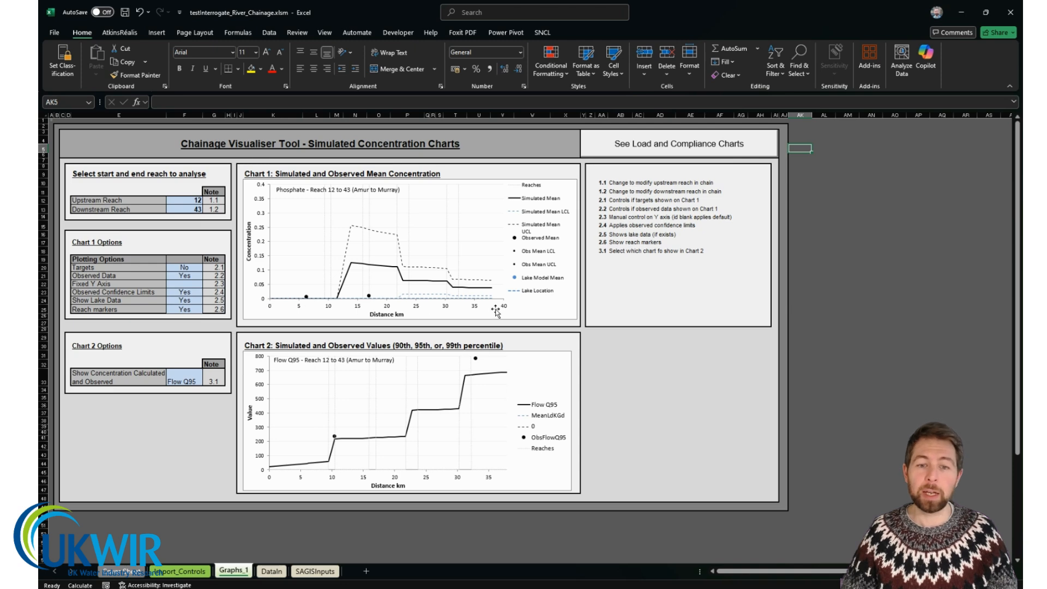
# Step: Compare the simulated mean Phosphate concentration in Chart 1 with the Amur to Murray reaches on the ArcGIS Pro map
pyautogui.moveTo(491, 303)
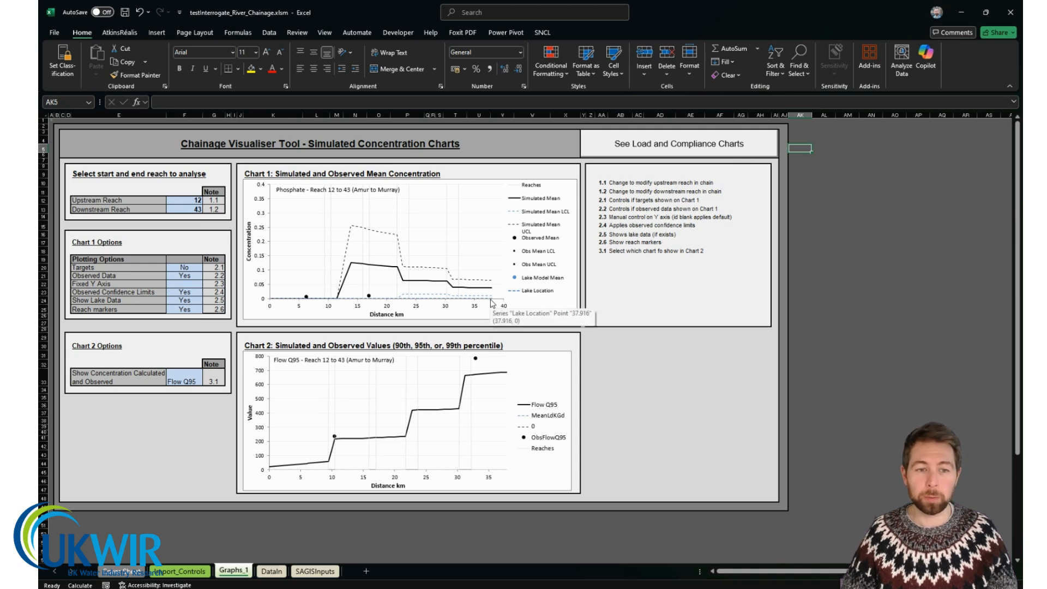
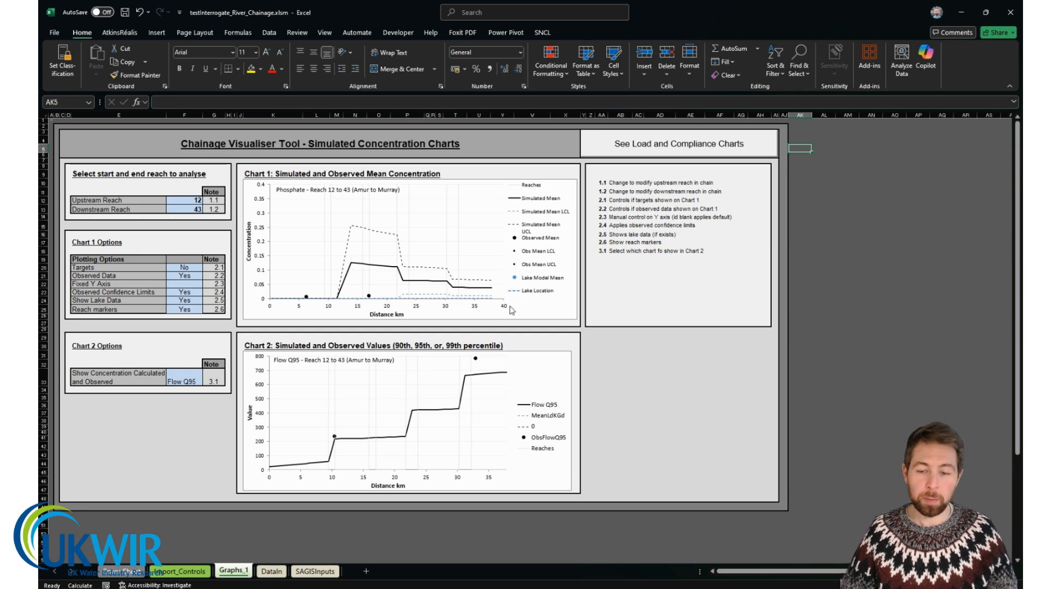
pyautogui.hotkey('alt', 'Tab')
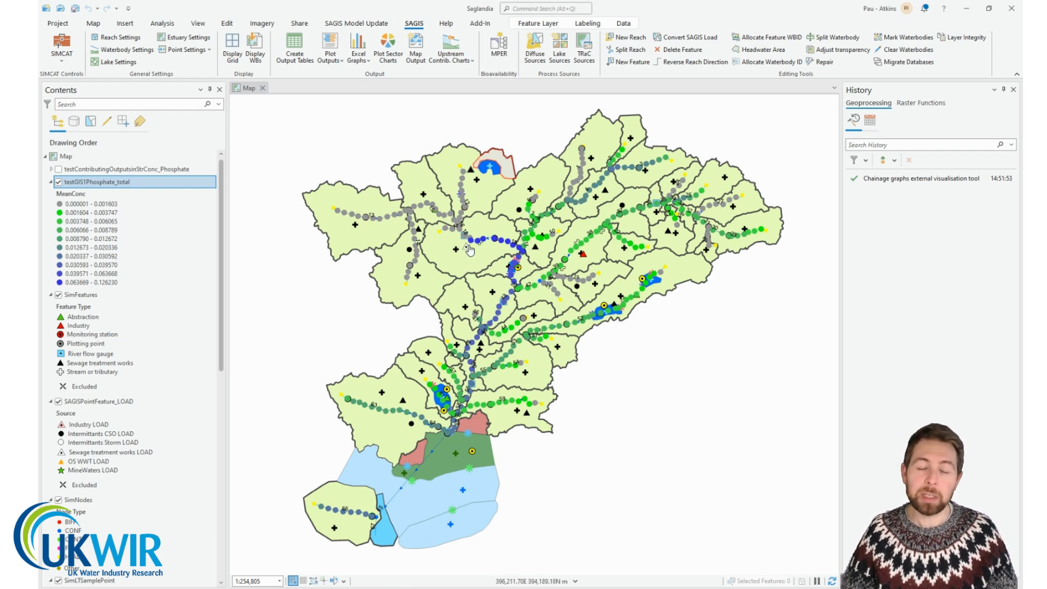
pyautogui.scroll(2, 470, 250)
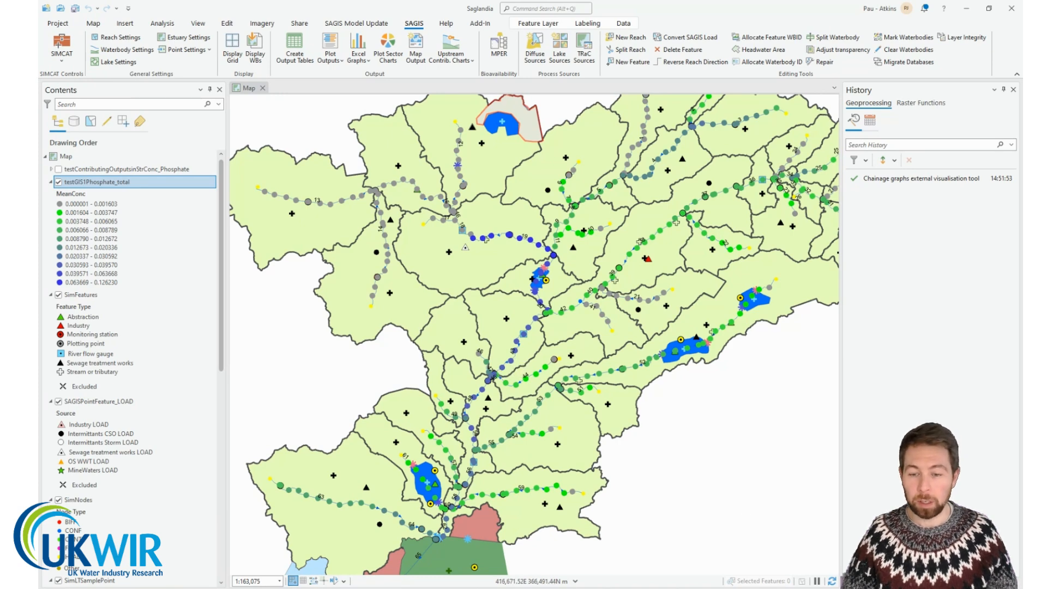
pyautogui.click(678, 587)
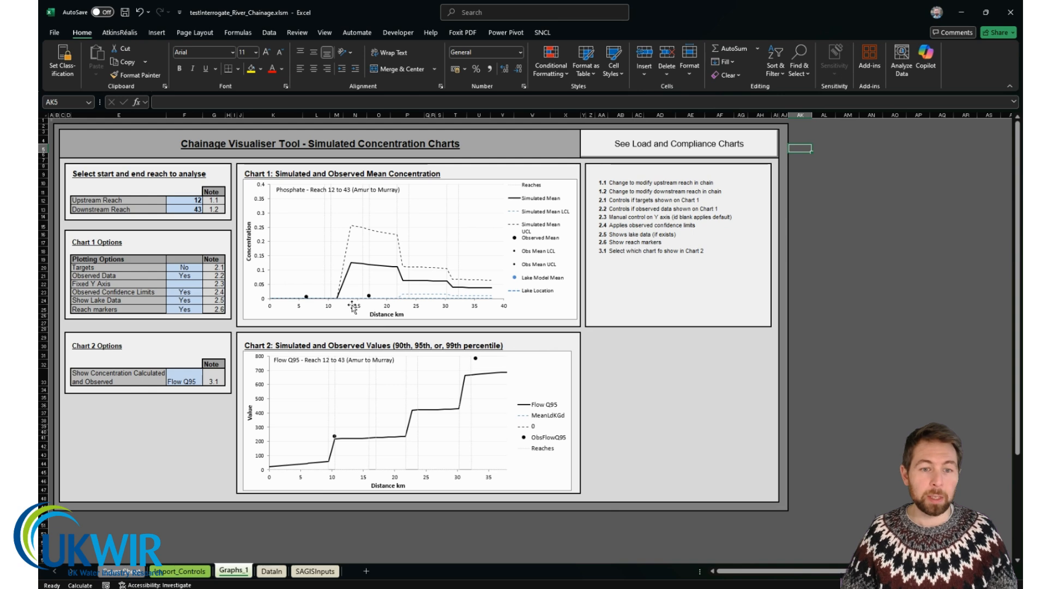
pyautogui.moveTo(338, 303)
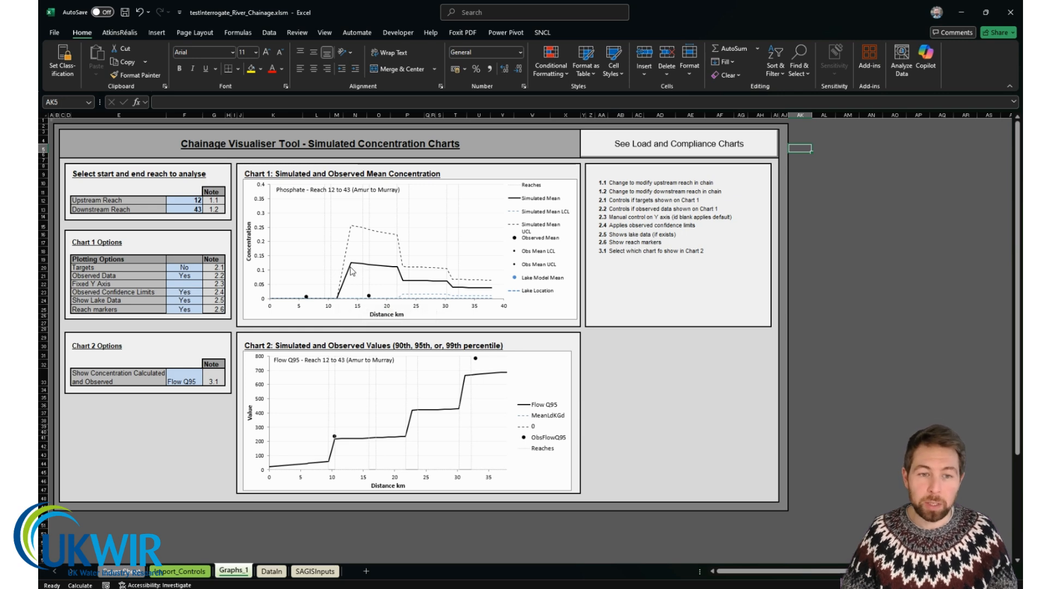
pyautogui.moveTo(351, 265)
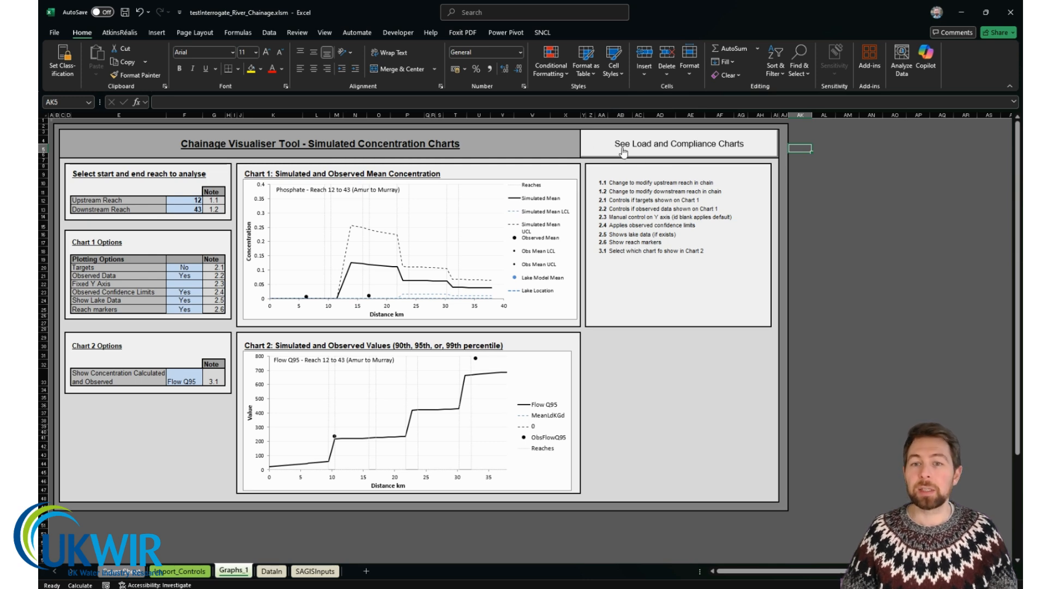
# Step: Show the load and compliance charts in the workbook and examine the Probability of Compliance chart along the reach chain
pyautogui.click(662, 148)
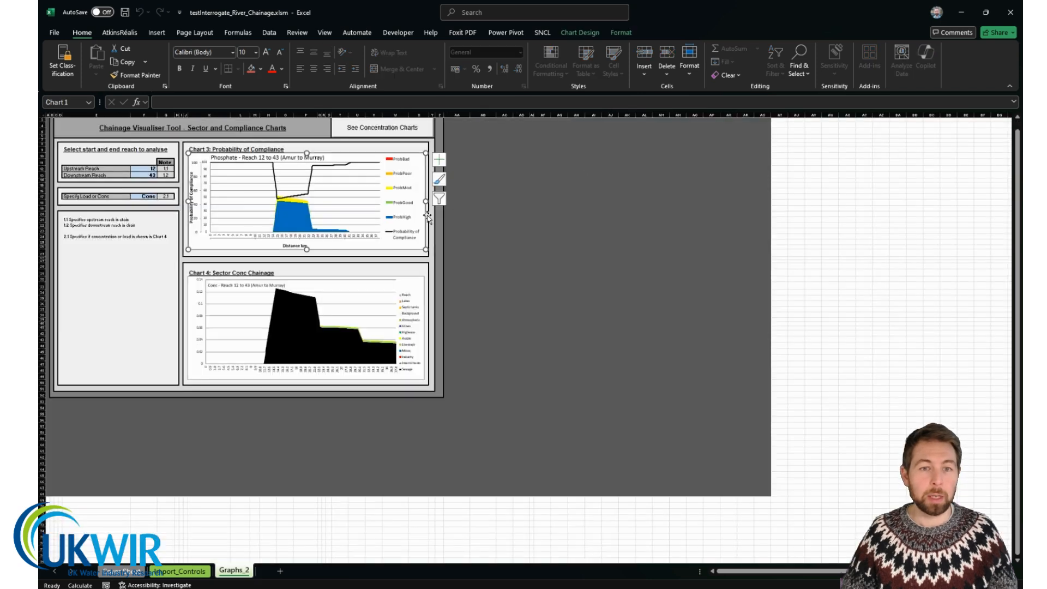
pyautogui.scroll(2, 583, 432)
pyautogui.moveTo(795, 569); pyautogui.dragTo(770, 570)
pyautogui.scroll(3, 428, 245)
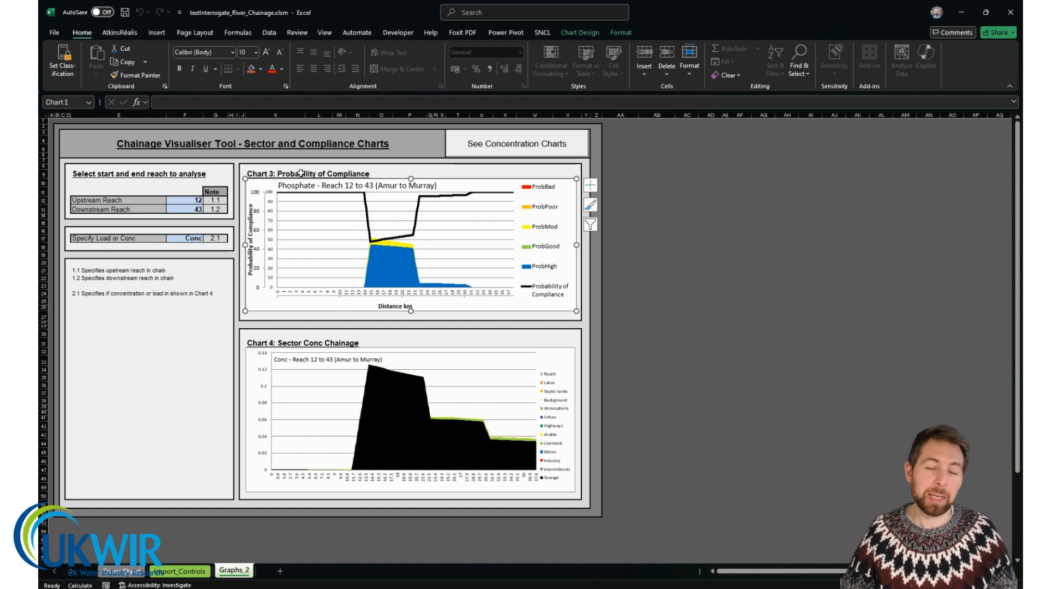
pyautogui.click(598, 273)
pyautogui.click(660, 248)
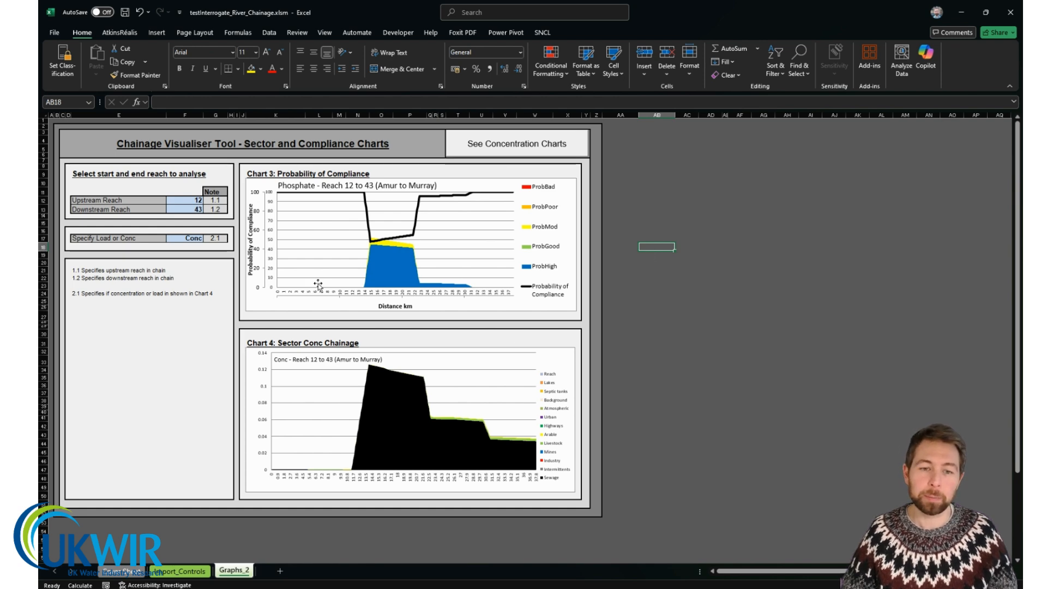
pyautogui.click(625, 343)
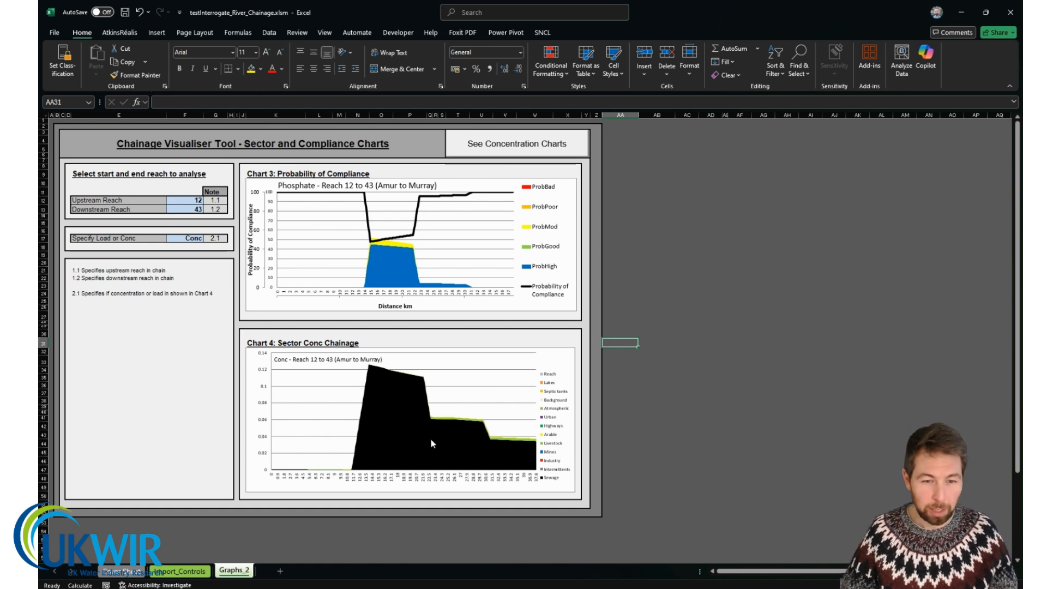
# Step: Examine the source sector contributions along the chain in Chart 4, Sector Conc Chainage
pyautogui.scroll(2, 404, 445)
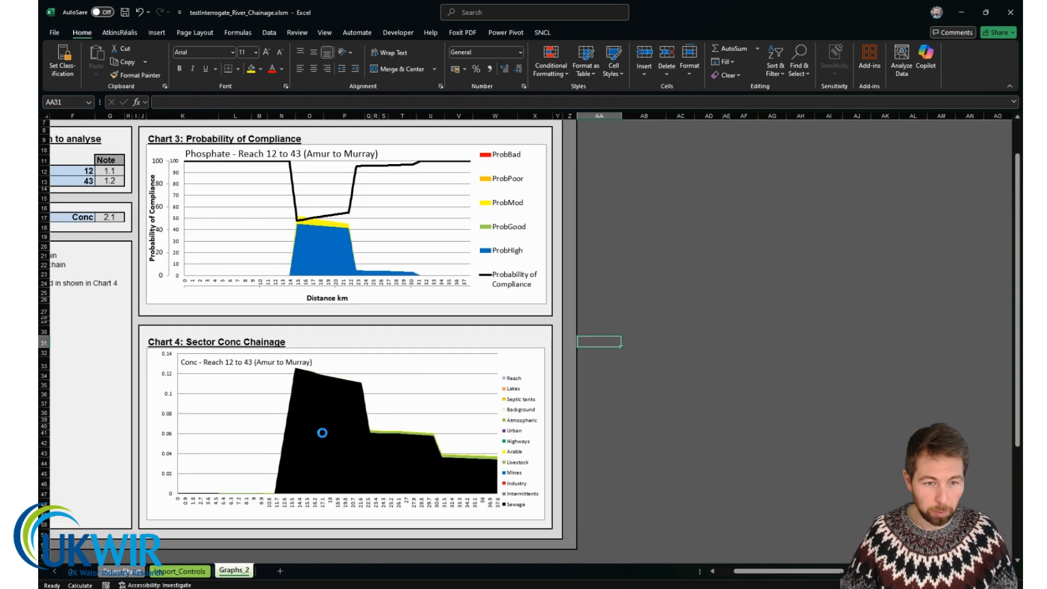
pyautogui.scroll(2, 324, 436)
pyautogui.moveTo(763, 571); pyautogui.dragTo(741, 571)
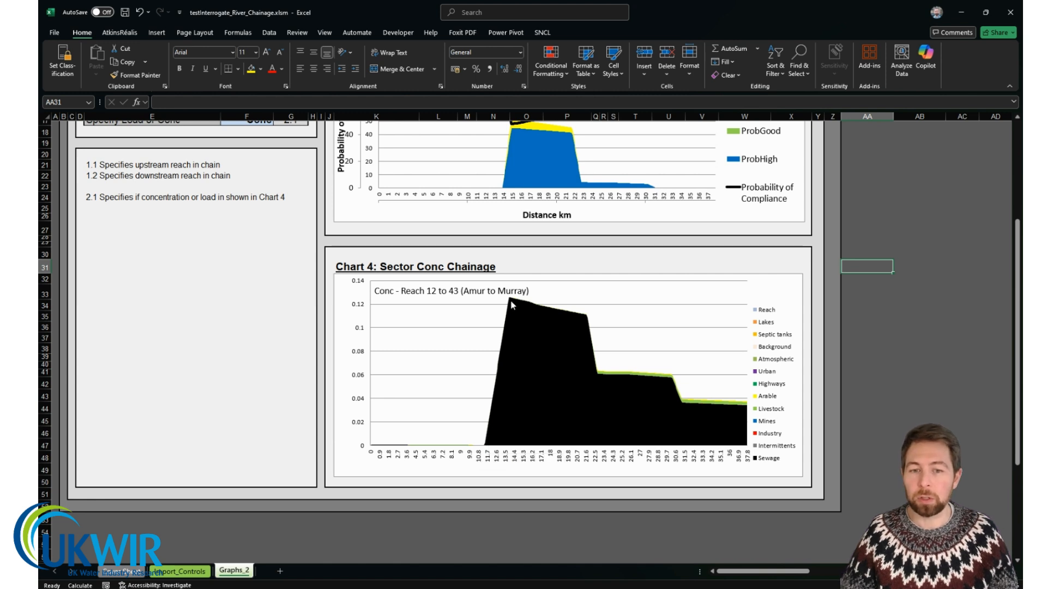
pyautogui.moveTo(512, 306)
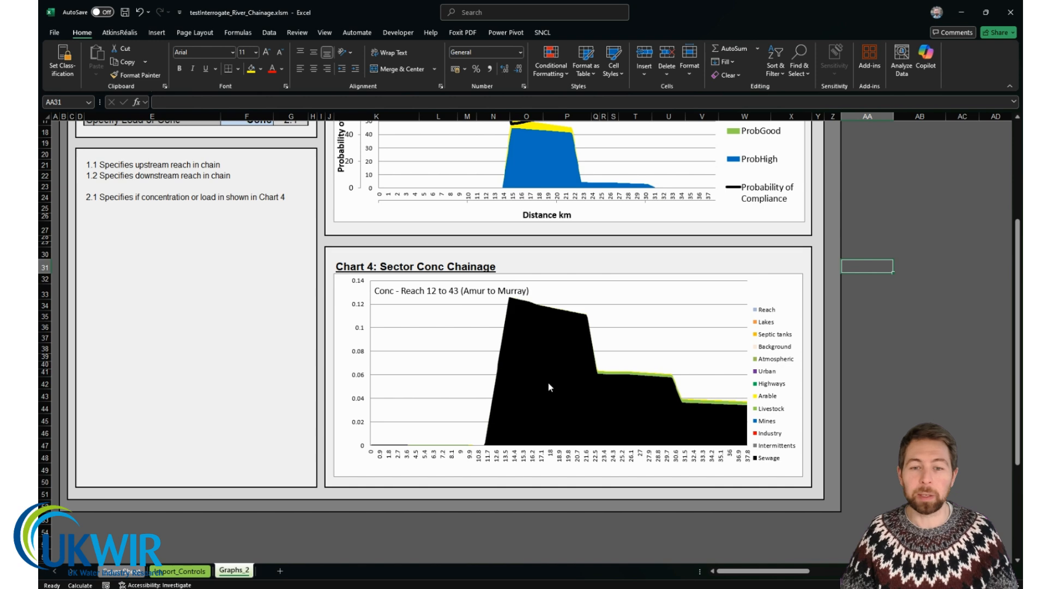
pyautogui.keyDown('ctrl'); pyautogui.scroll(-1, 531, 330); pyautogui.keyUp('ctrl')
pyautogui.scroll(6, 531, 314)
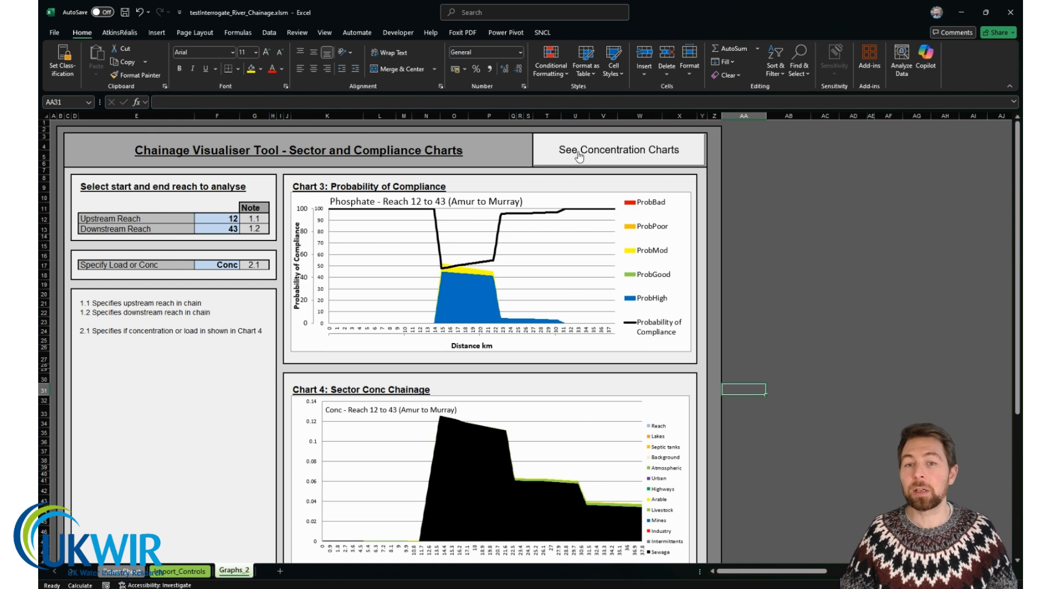
# Step: Return to the simulated concentration charts, and save and close the chainage workbook
pyautogui.click(613, 156)
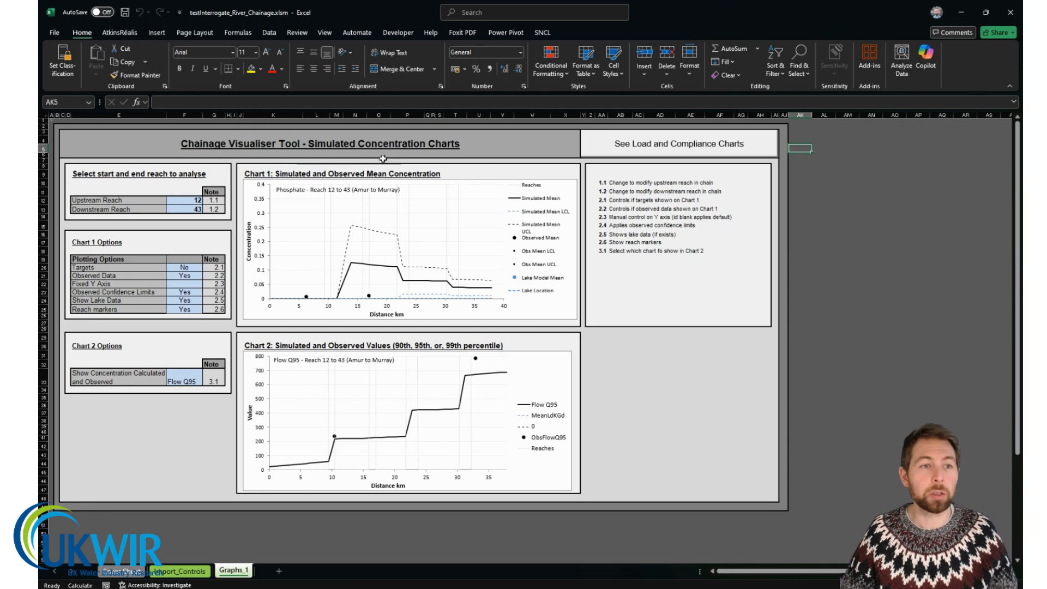
pyautogui.click(130, 12)
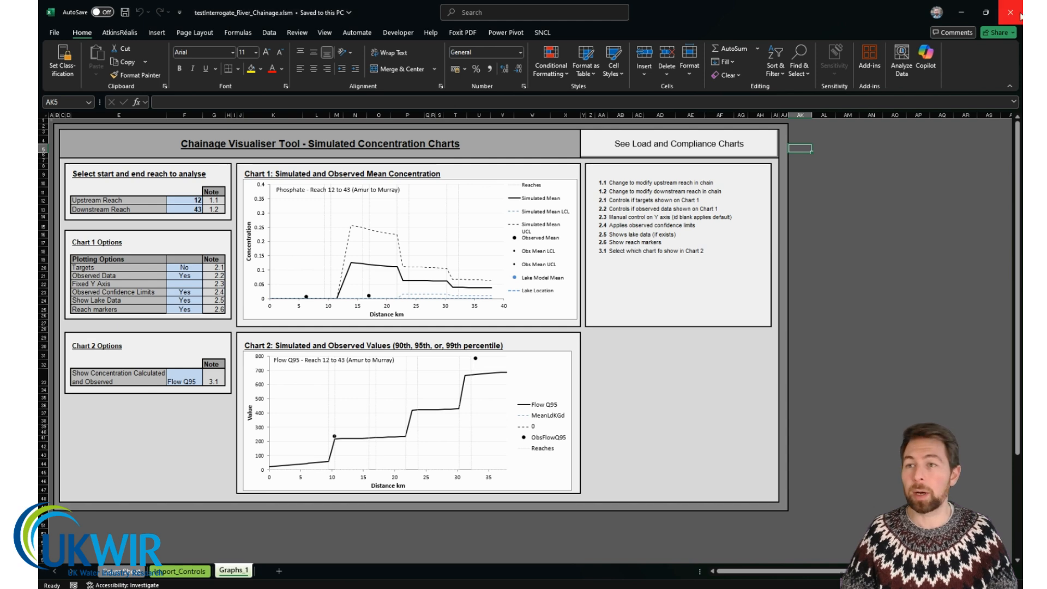
pyautogui.click(1019, 17)
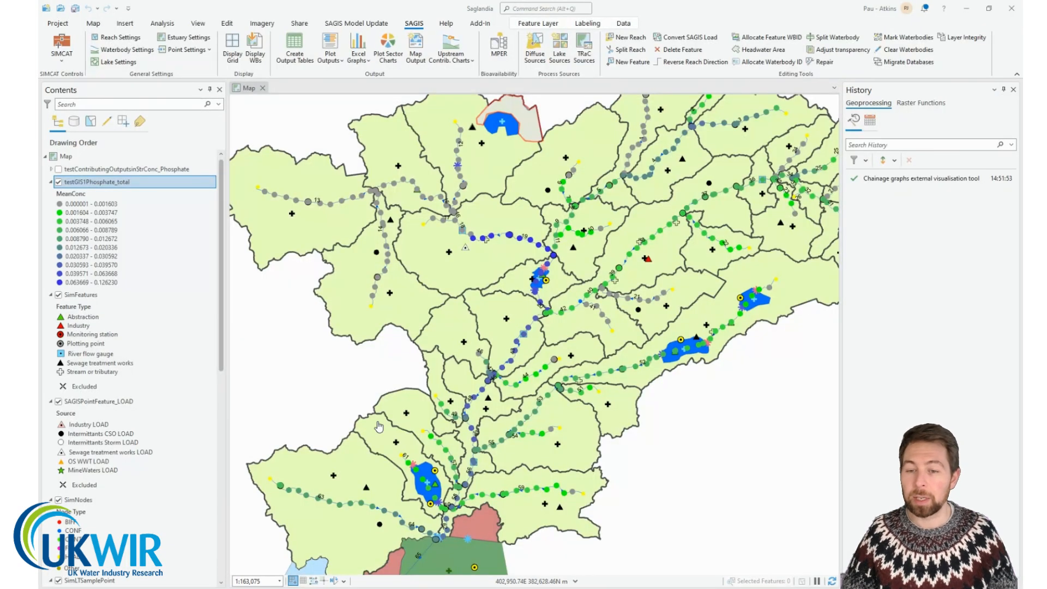
# Step: Recheck the chainage workbook's output path in the history entry's messages in ArcGIS Pro
pyautogui.moveTo(916, 184)
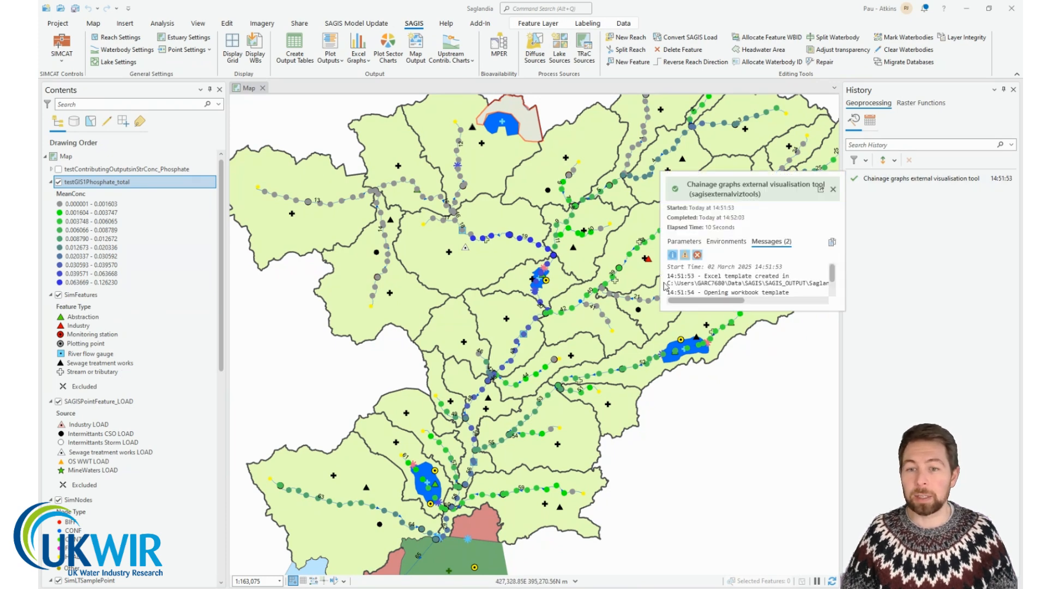
pyautogui.moveTo(666, 284); pyautogui.dragTo(818, 297)
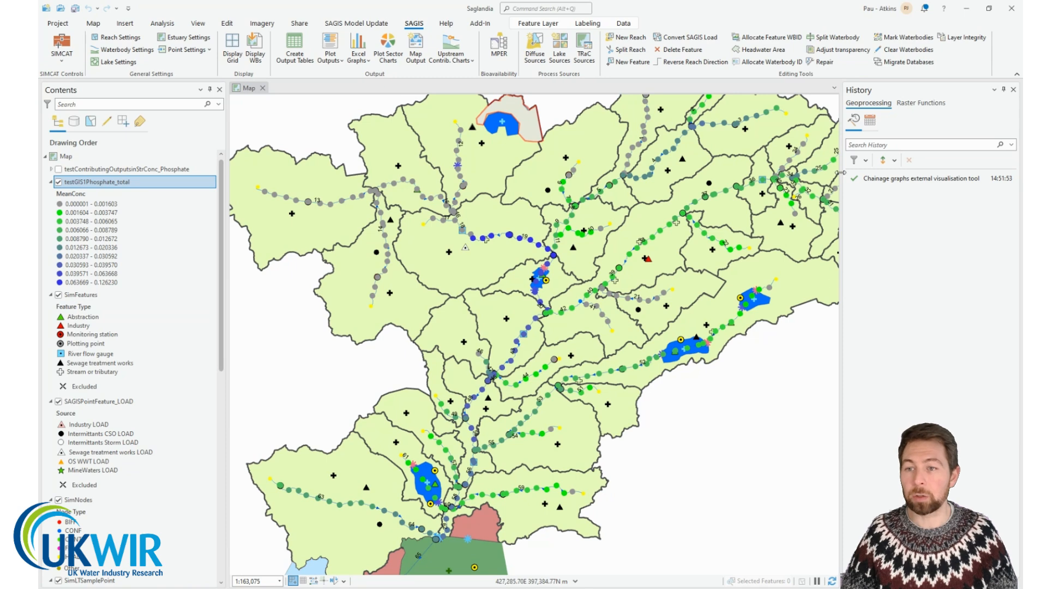
# Step: Enlarge the chainage tool run's messages, highlight the full path of the generated river chainage workbook, and close the messages
pyautogui.moveTo(852, 180)
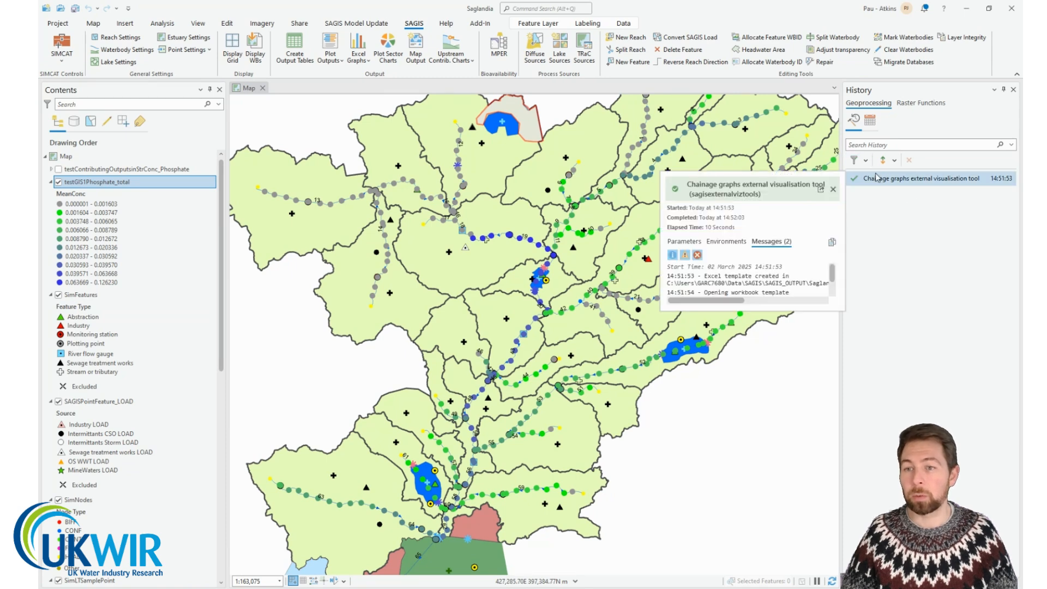
pyautogui.click(820, 190)
pyautogui.moveTo(643, 188); pyautogui.dragTo(578, 188)
pyautogui.moveTo(482, 187); pyautogui.dragTo(312, 183)
pyautogui.moveTo(644, 188); pyautogui.dragTo(288, 187)
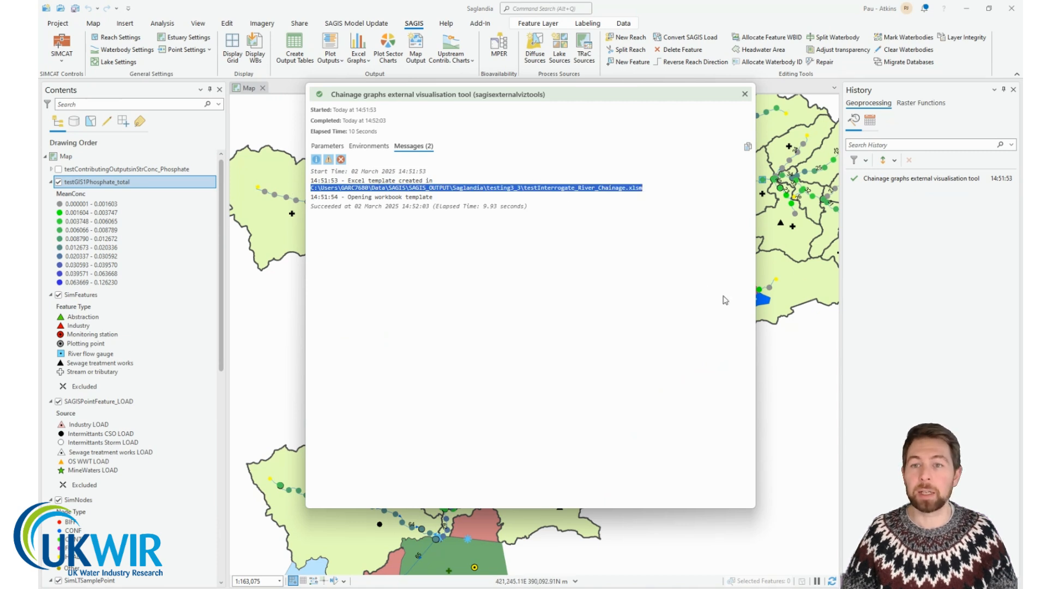
pyautogui.click(695, 198)
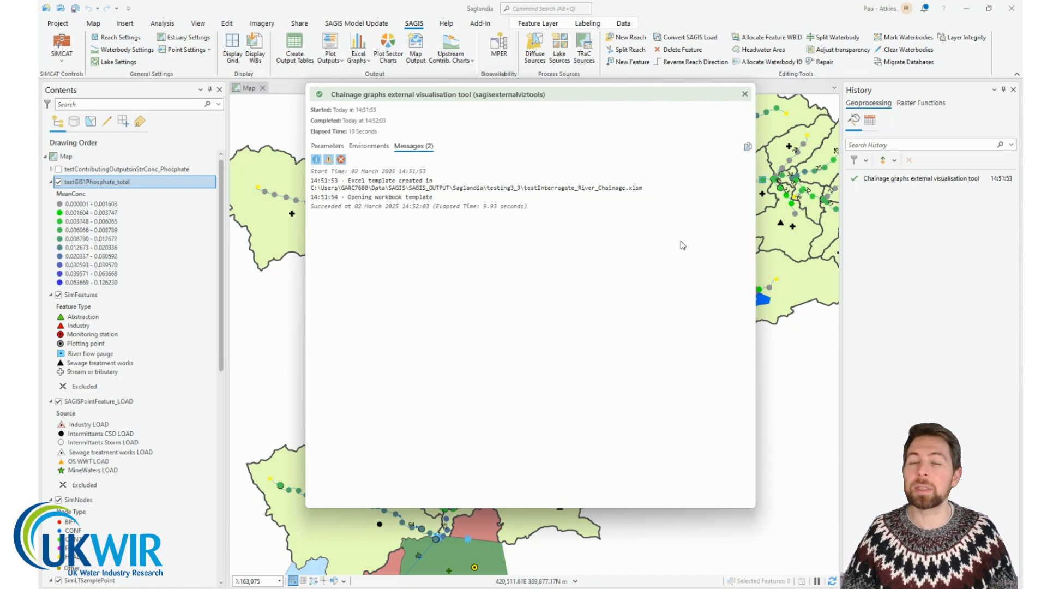
pyautogui.click(745, 95)
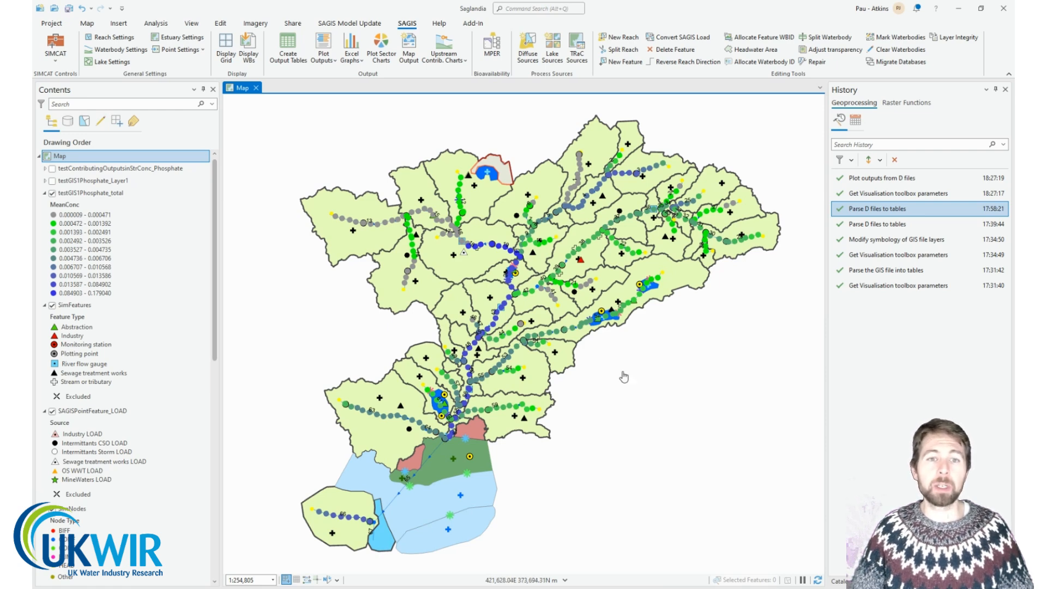
# Step: Start the Map Output tool and choose testGIS1Phosphate_total as the determinand output layer
pyautogui.click(409, 56)
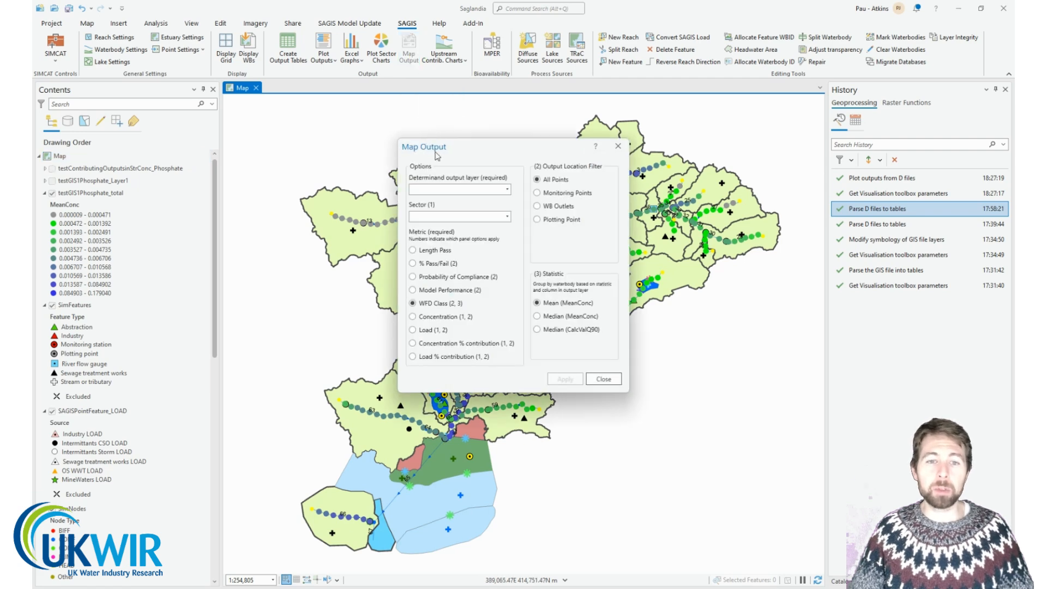
pyautogui.moveTo(473, 147); pyautogui.dragTo(480, 146)
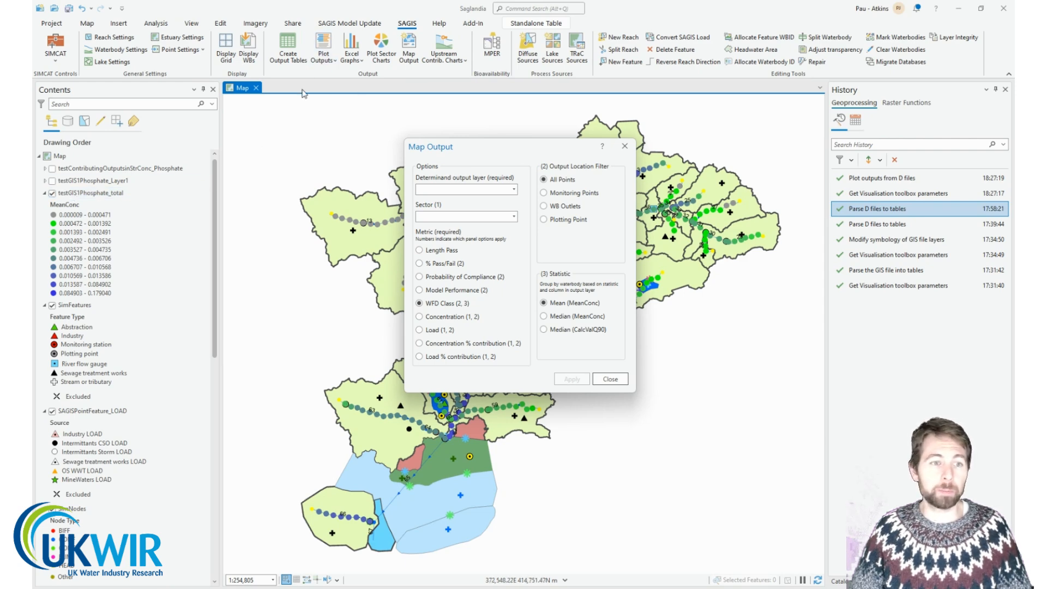
pyautogui.click(116, 194)
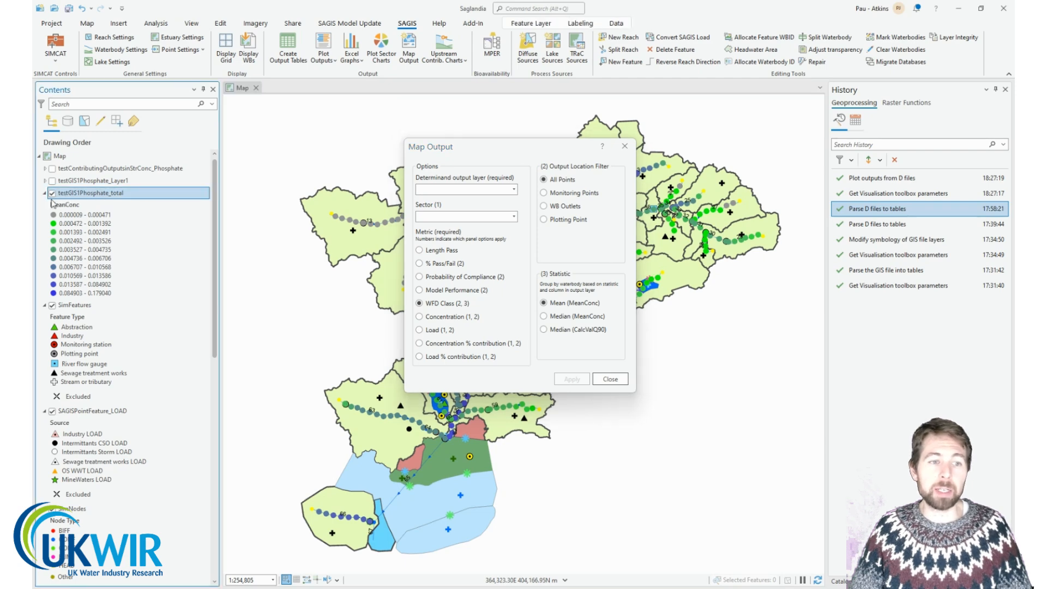
pyautogui.click(469, 189)
pyautogui.click(472, 214)
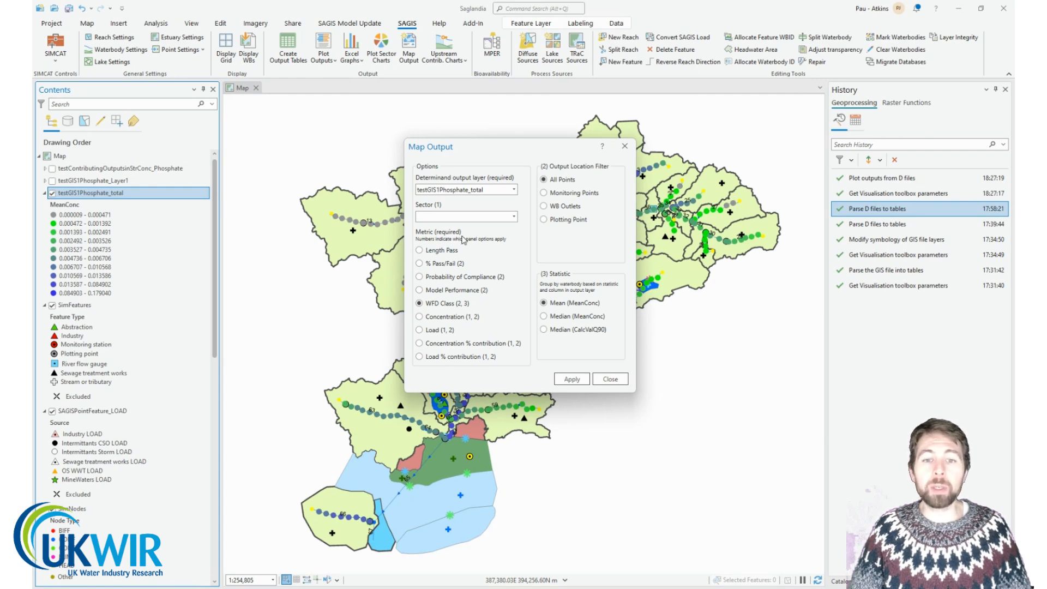
# Step: Review the Map Output metrics one by one, from Length Pass through to Load % contribution
pyautogui.click(450, 253)
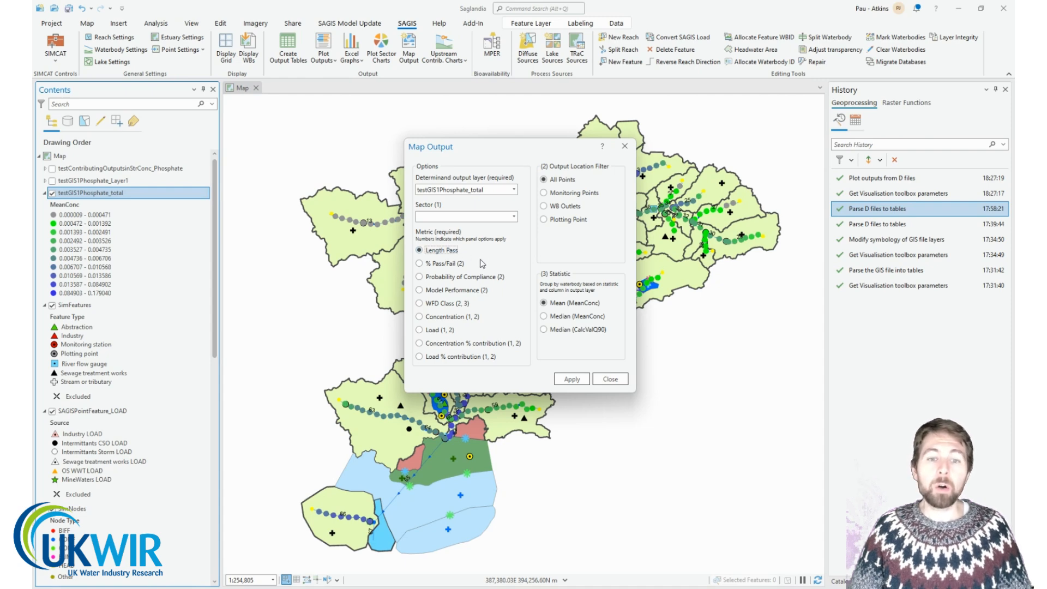
pyautogui.click(456, 265)
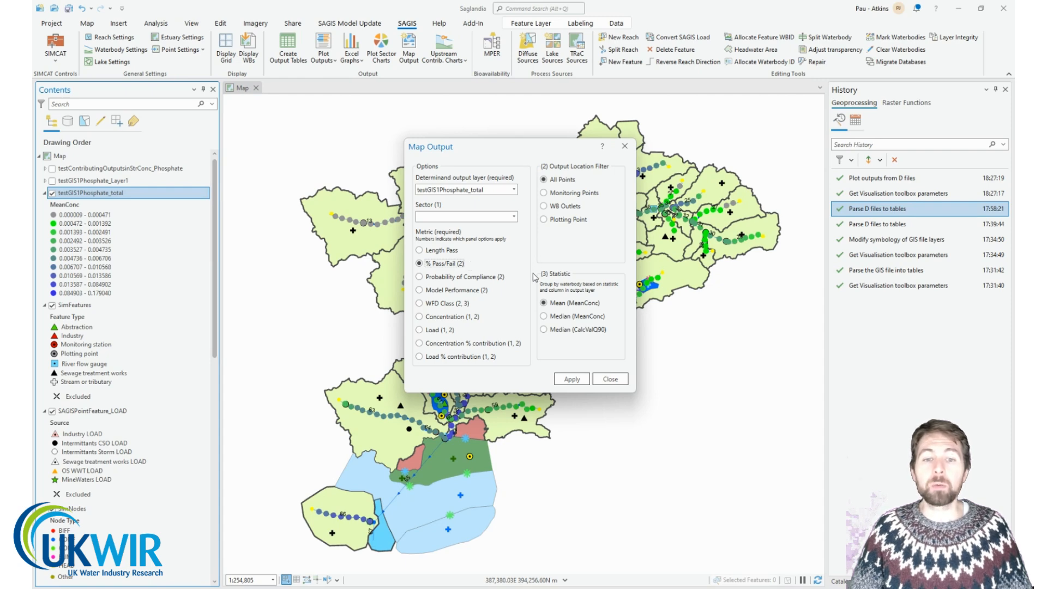
pyautogui.click(482, 281)
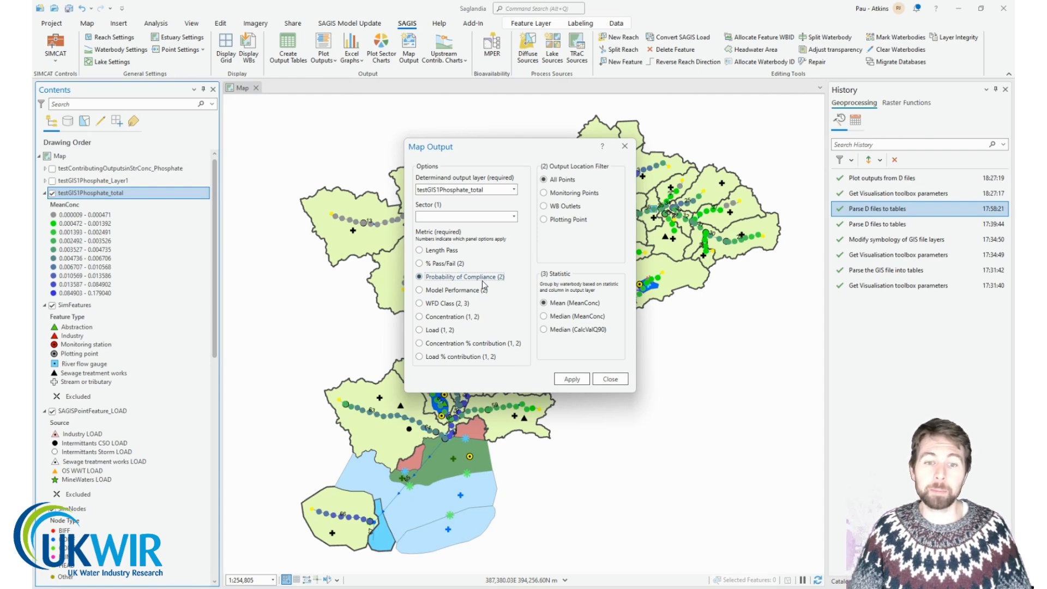
pyautogui.click(461, 292)
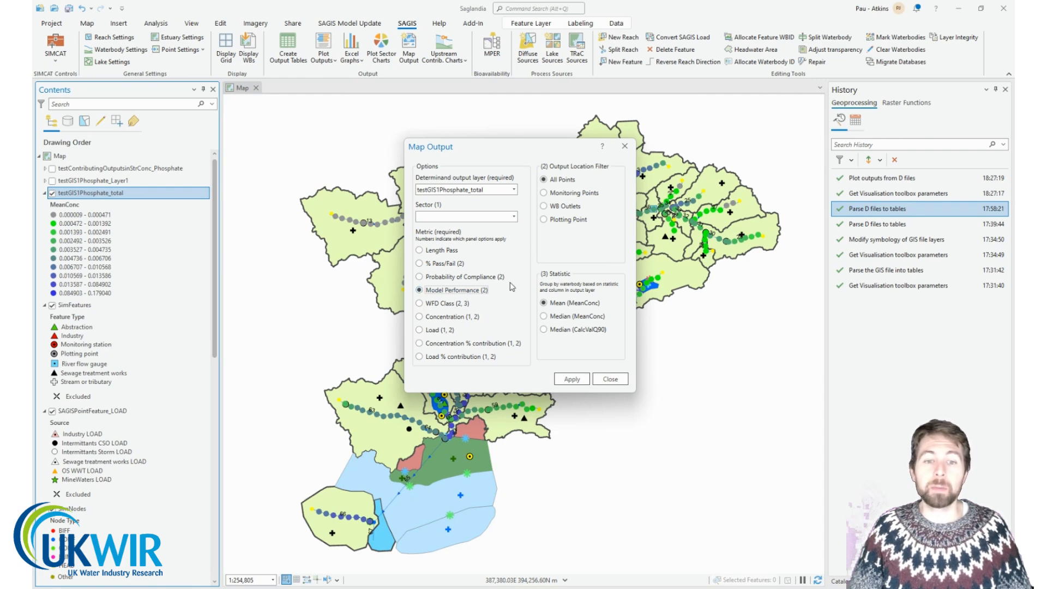
pyautogui.click(448, 305)
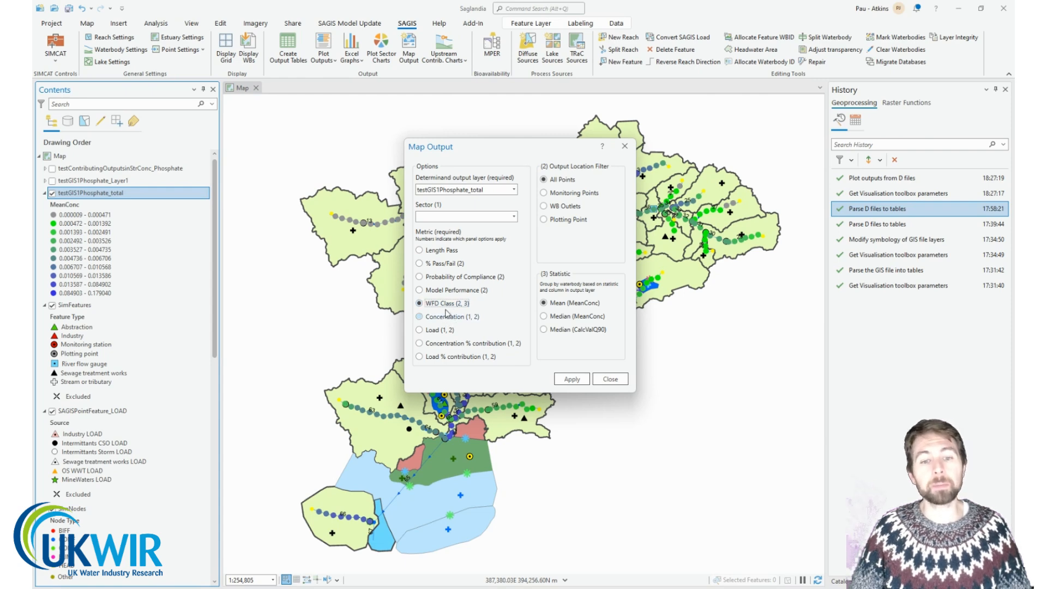
pyautogui.click(452, 318)
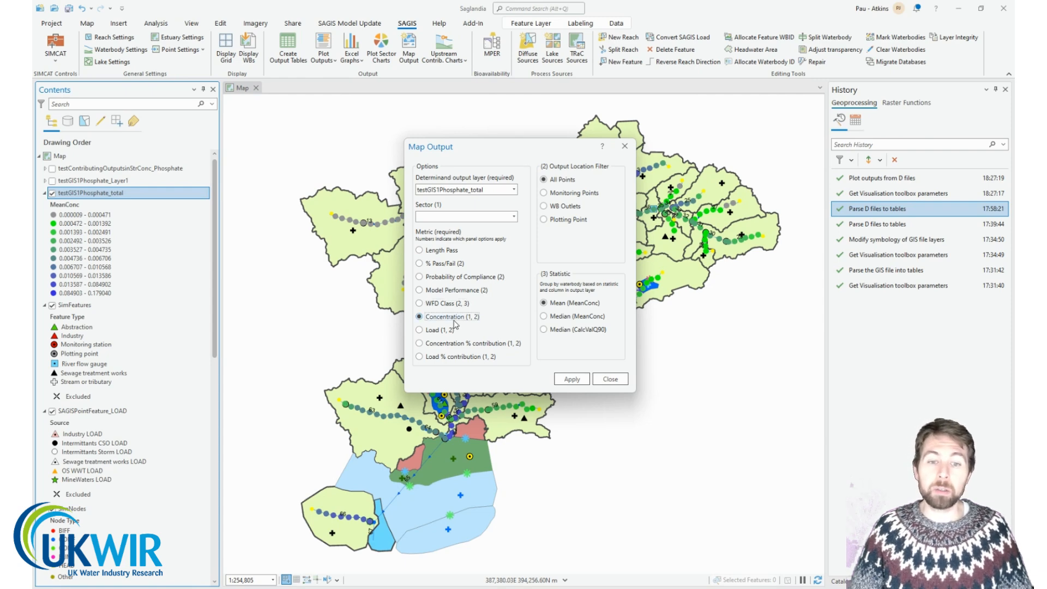
pyautogui.click(434, 330)
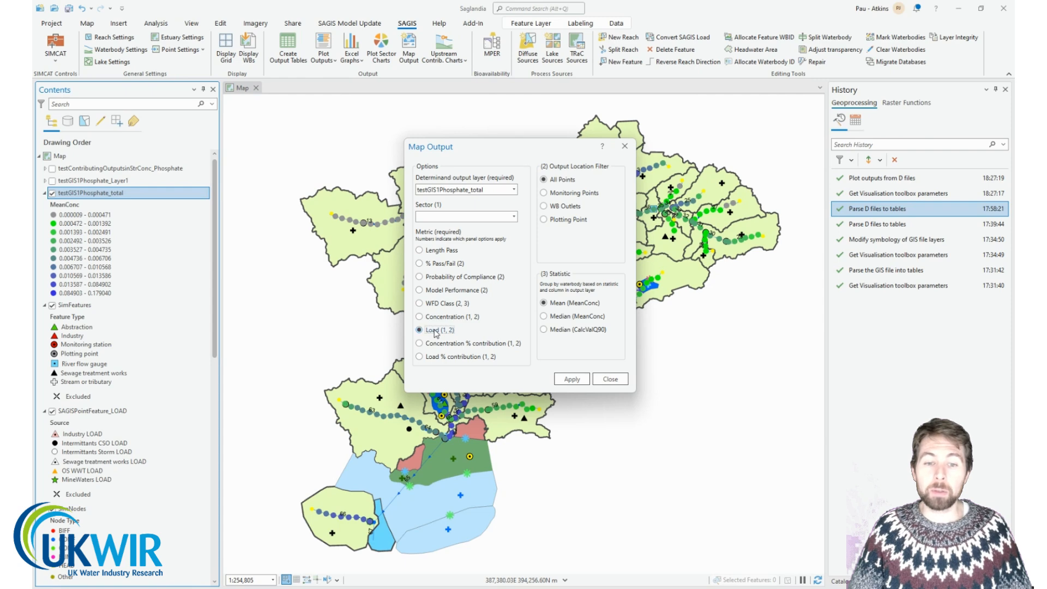
pyautogui.click(457, 346)
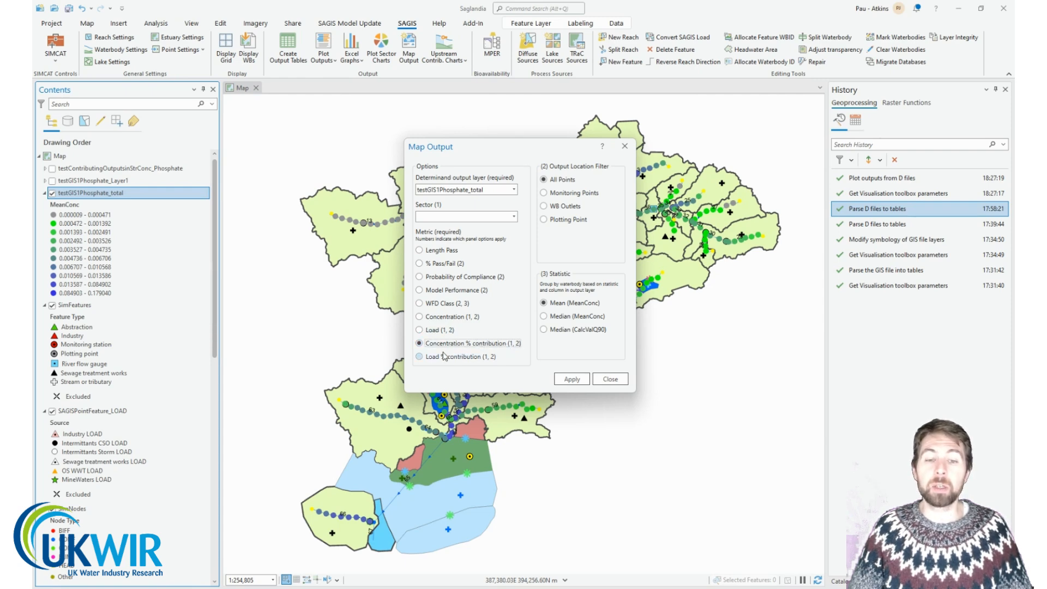
pyautogui.click(466, 359)
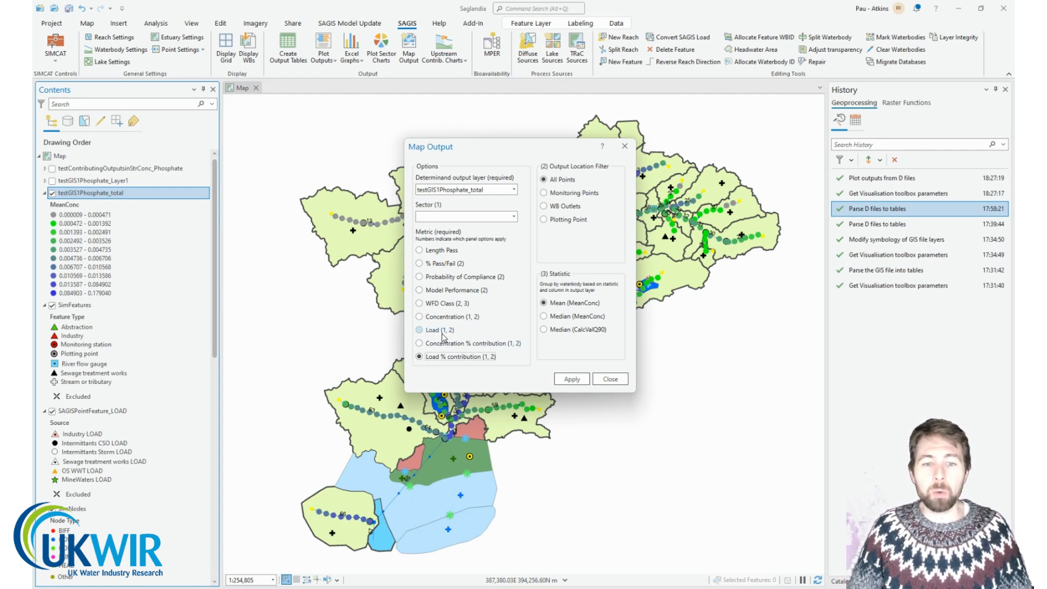
# Step: Map the WFD Class metric for all points with the Mean (MeanConc) statistic, and hide the SimWaterBodies layer
pyautogui.click(420, 303)
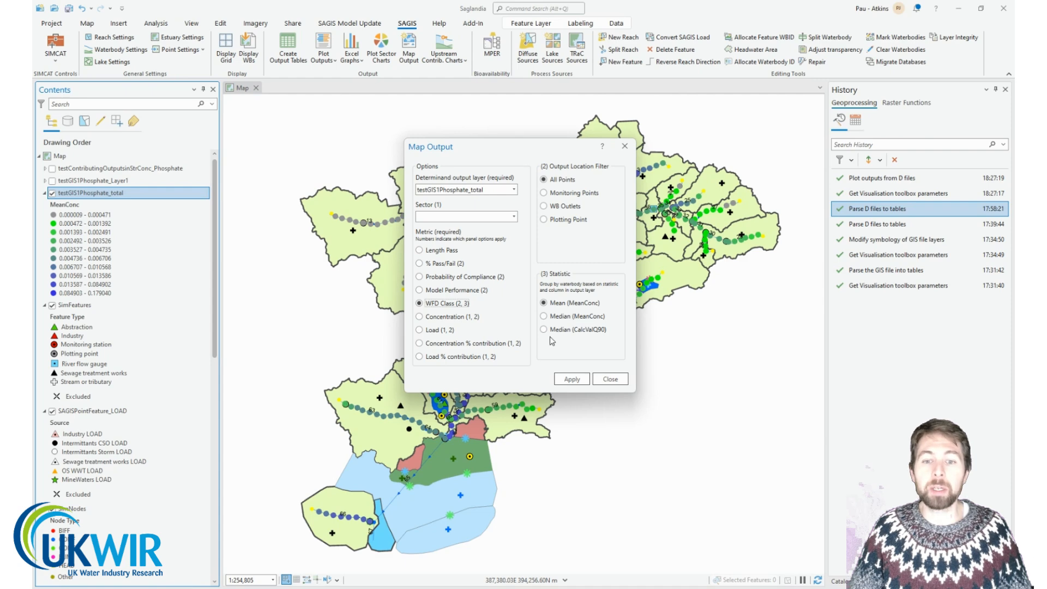
pyautogui.click(571, 379)
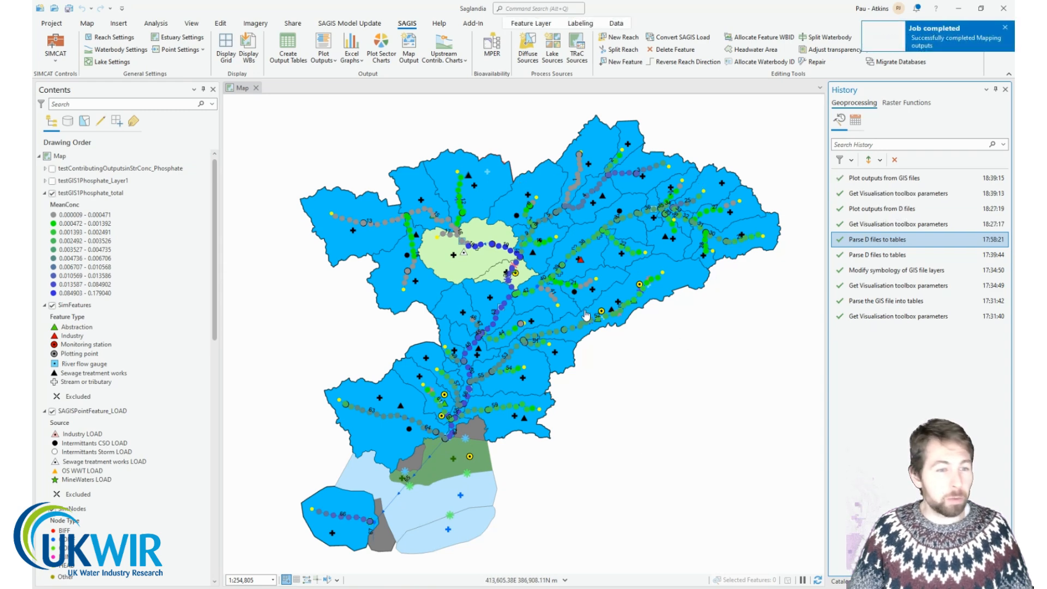
pyautogui.scroll(-6, 119, 286)
pyautogui.scroll(-6, 119, 286)
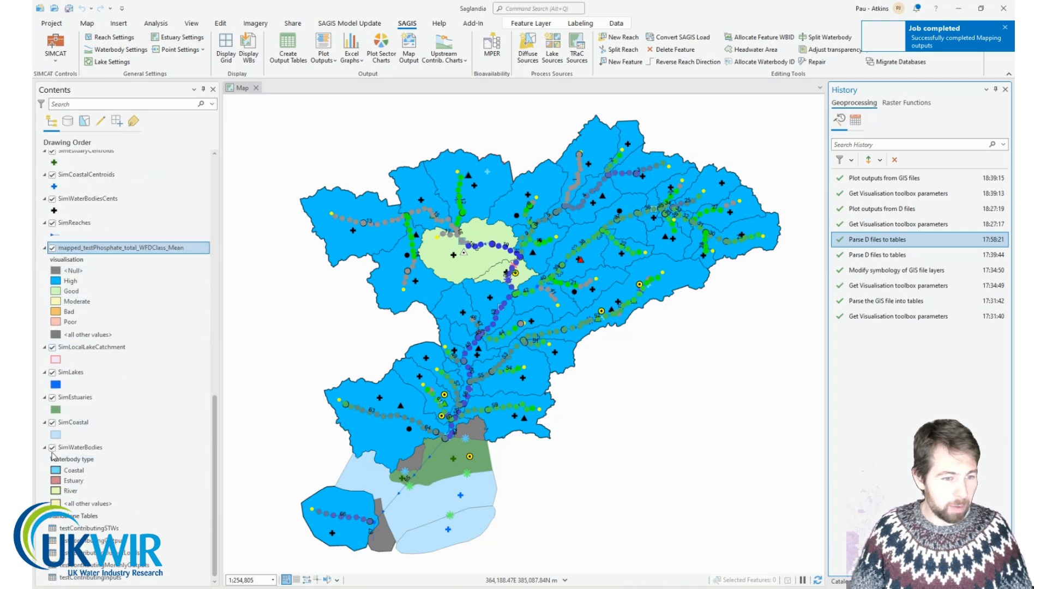
pyautogui.click(52, 448)
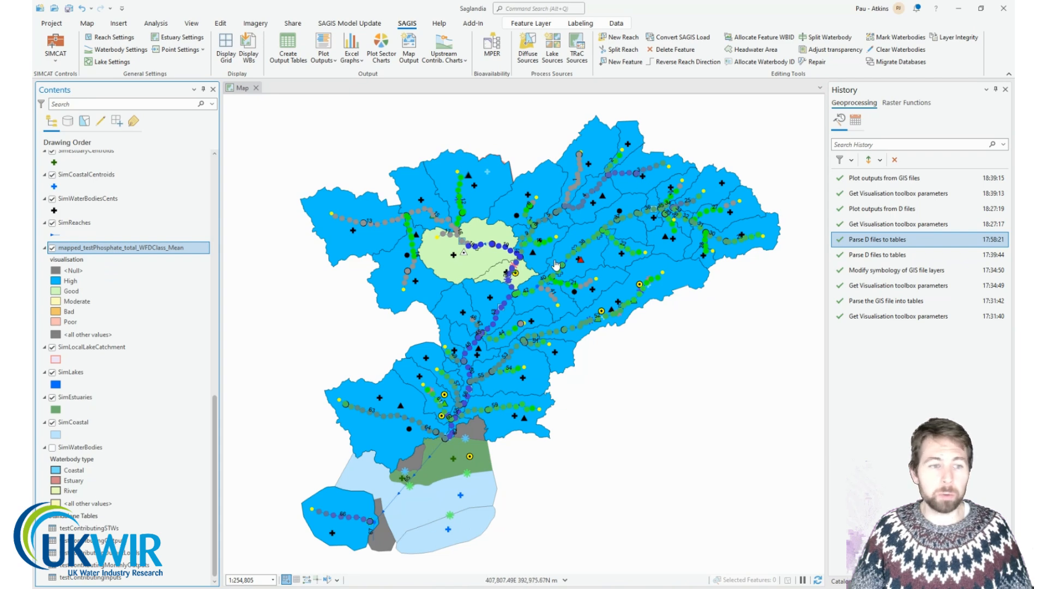
# Step: Examine the High and Good classes in the legend of the mapped WFD class layer
pyautogui.click(111, 280)
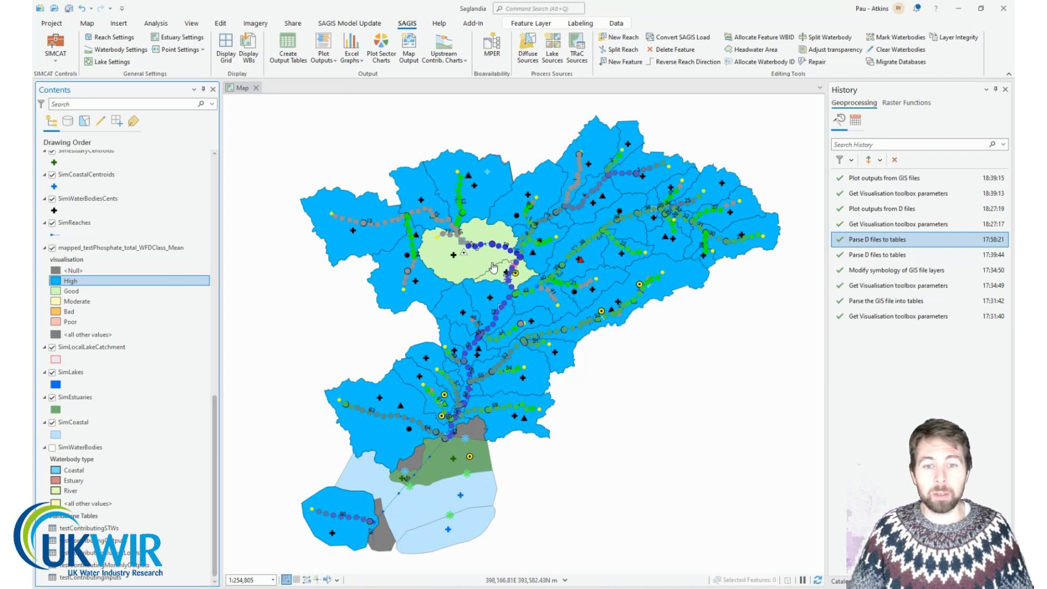
pyautogui.click(112, 291)
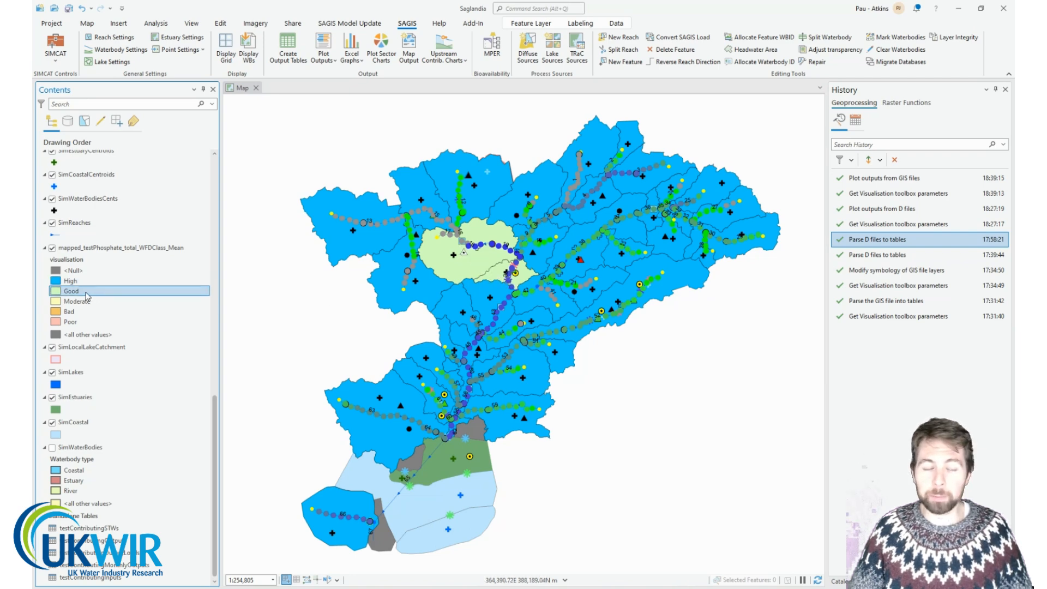
pyautogui.click(119, 251)
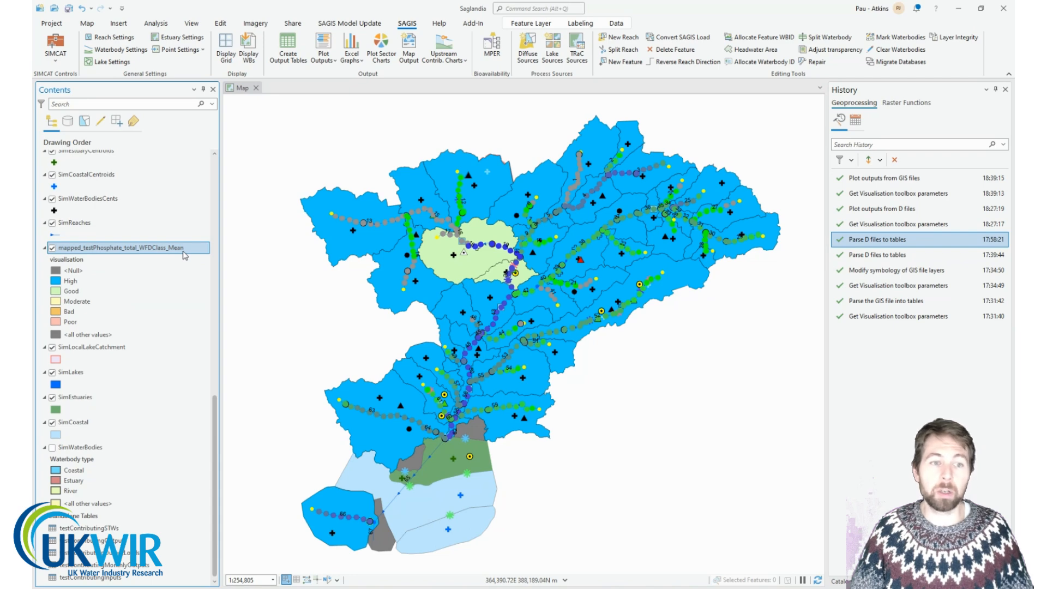
# Step: Map the Livestock farming sector's Concentration % contribution from testGIS1Phosphate_total for all points
pyautogui.click(410, 46)
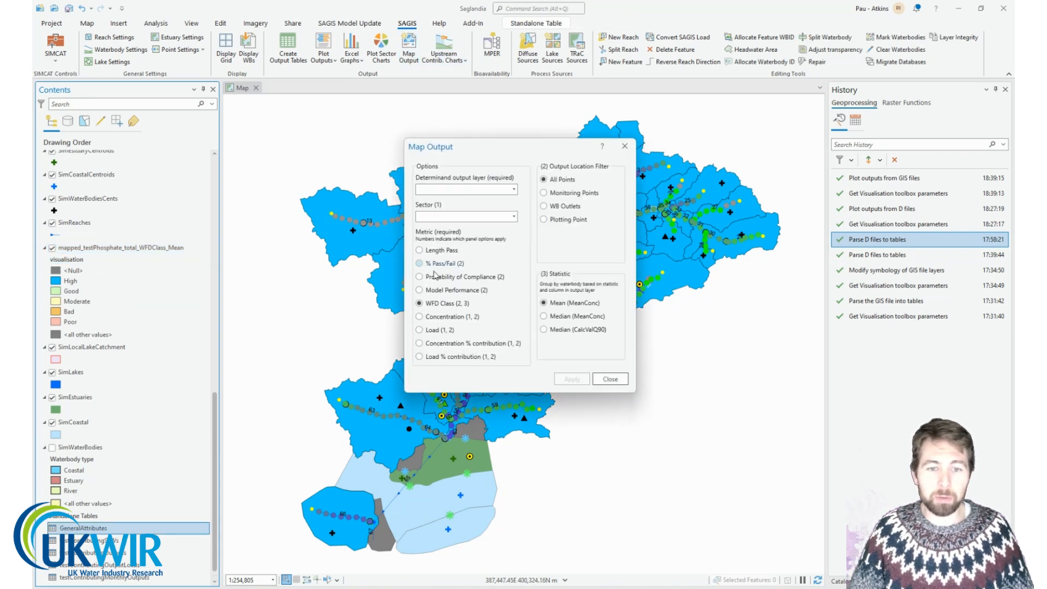
pyautogui.click(512, 190)
pyautogui.click(480, 213)
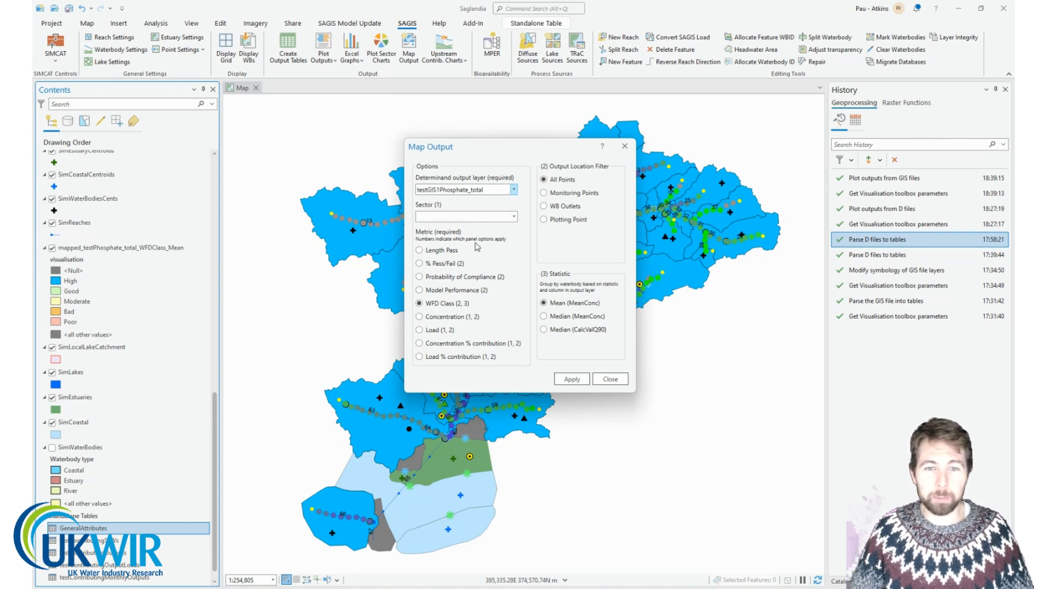
pyautogui.click(513, 218)
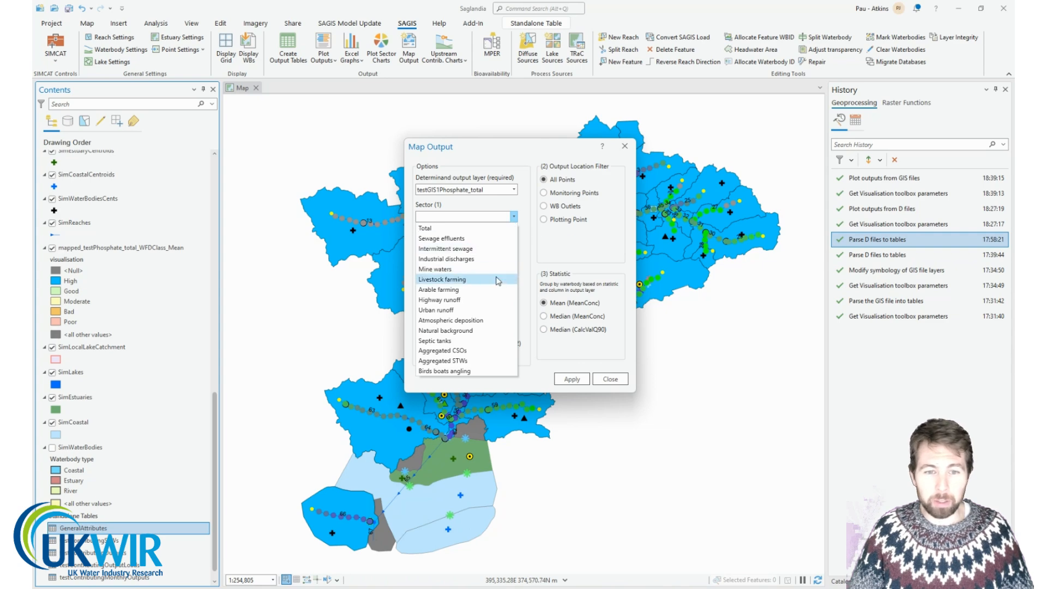
pyautogui.click(469, 280)
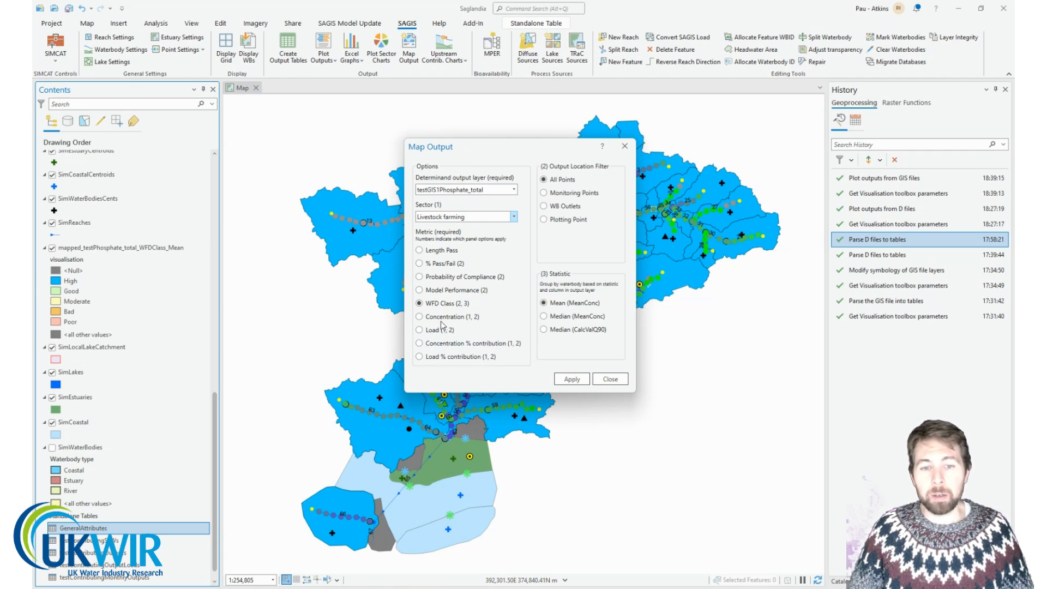
pyautogui.click(445, 344)
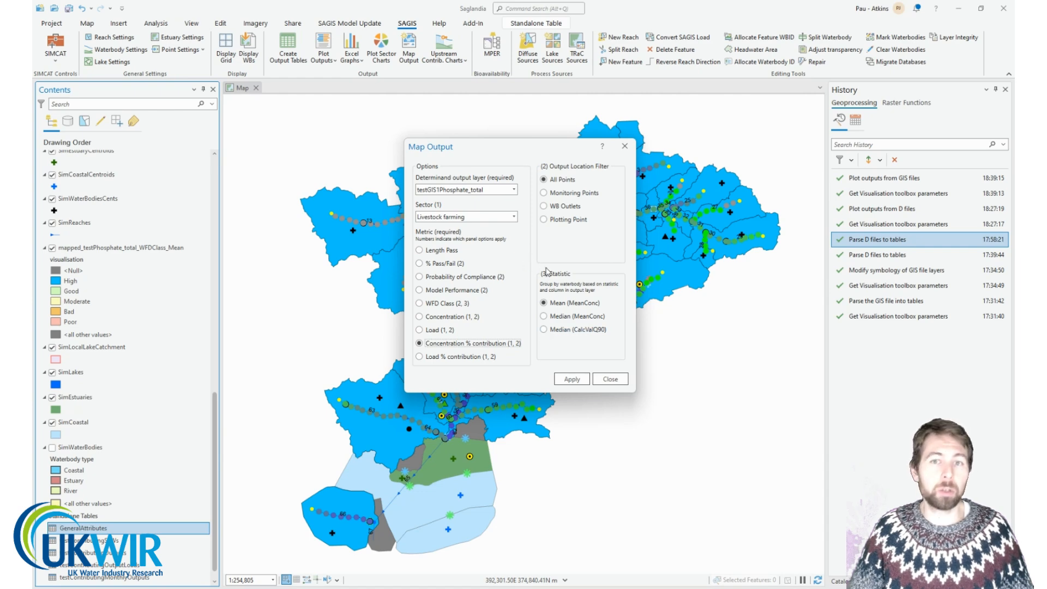
pyautogui.click(573, 380)
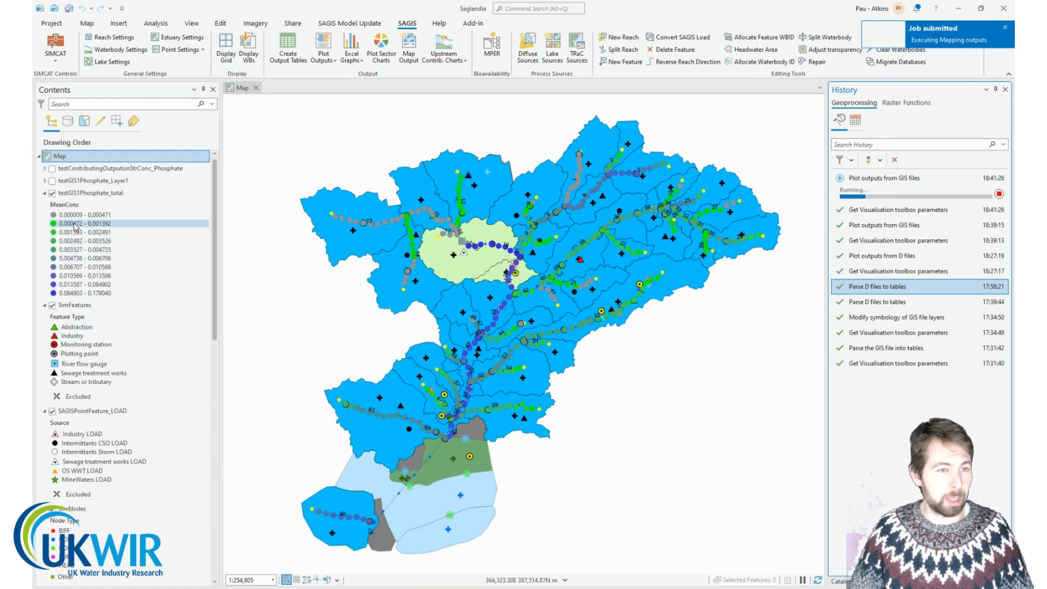
# Step: Show the testContributingOutputsinStrConc_Phosphate sector charts over the map and check the percentage contribution layer's legend
pyautogui.click(52, 169)
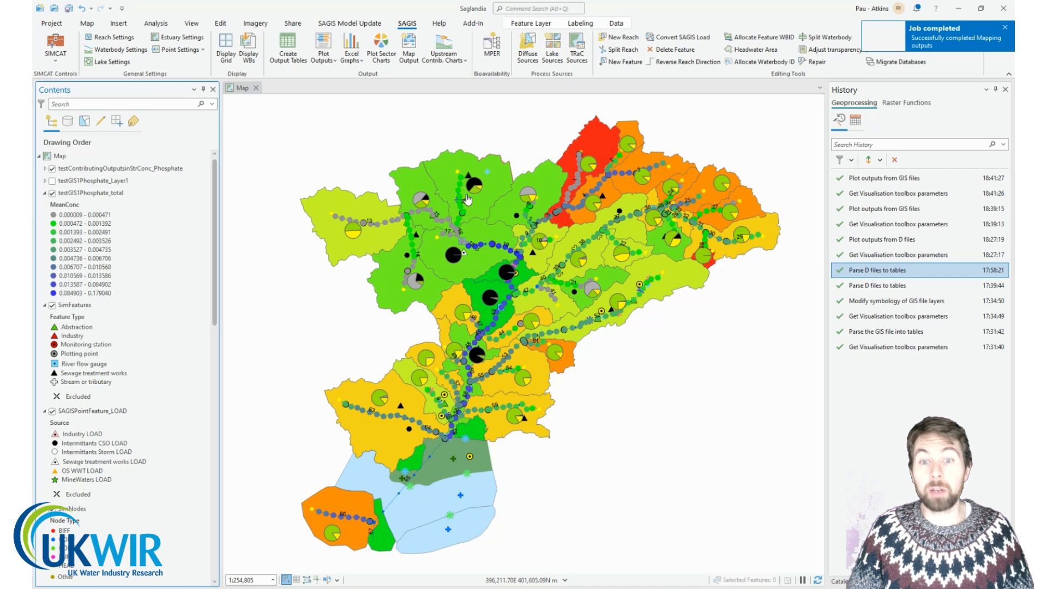
pyautogui.scroll(-15, 145, 353)
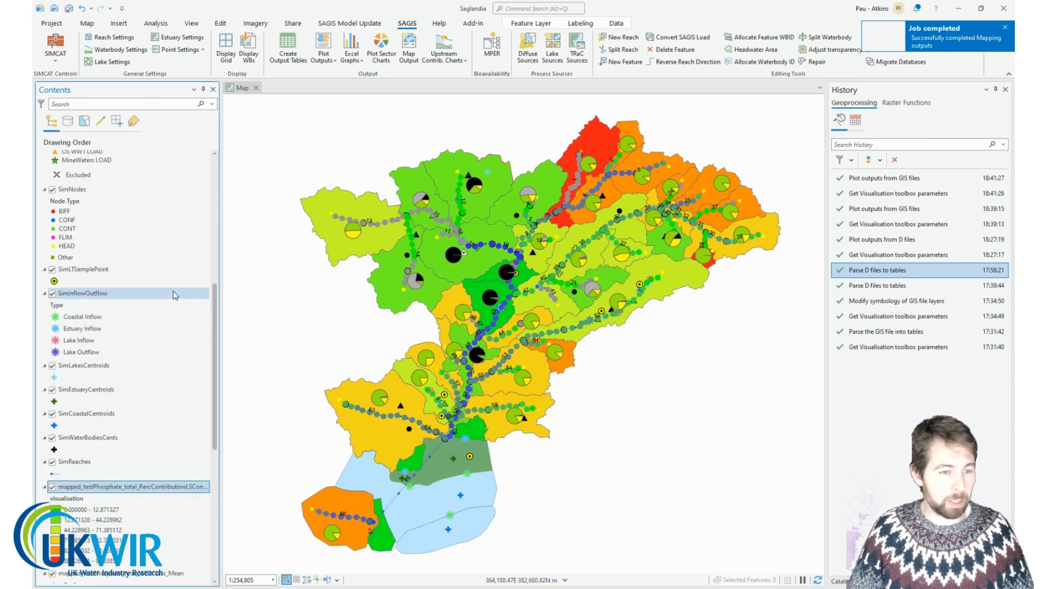
pyautogui.scroll(-3, 172, 294)
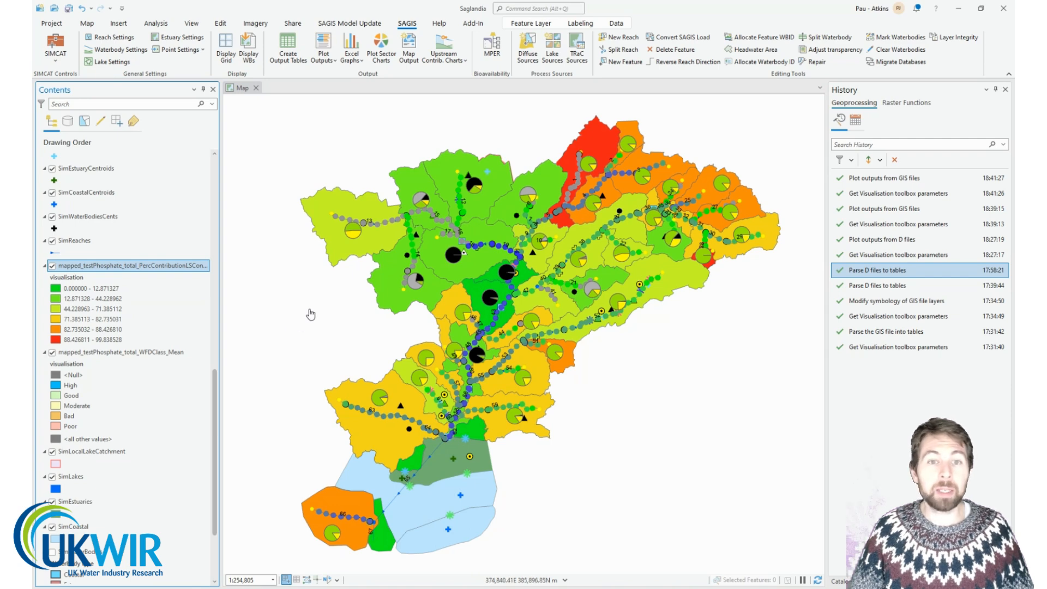
# Step: Start the Map Output tool again for another output map
pyautogui.click(409, 54)
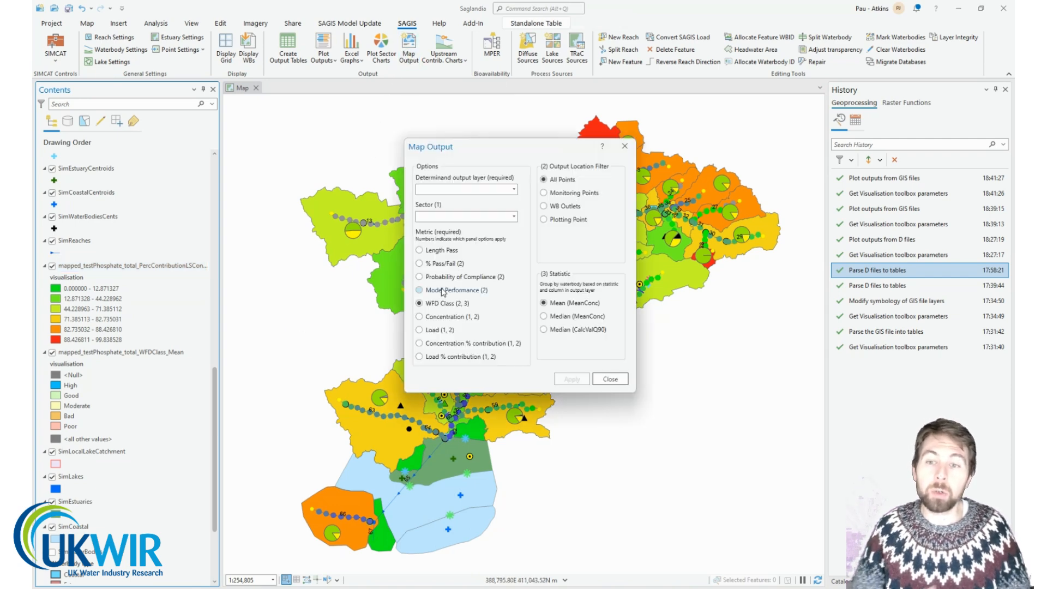